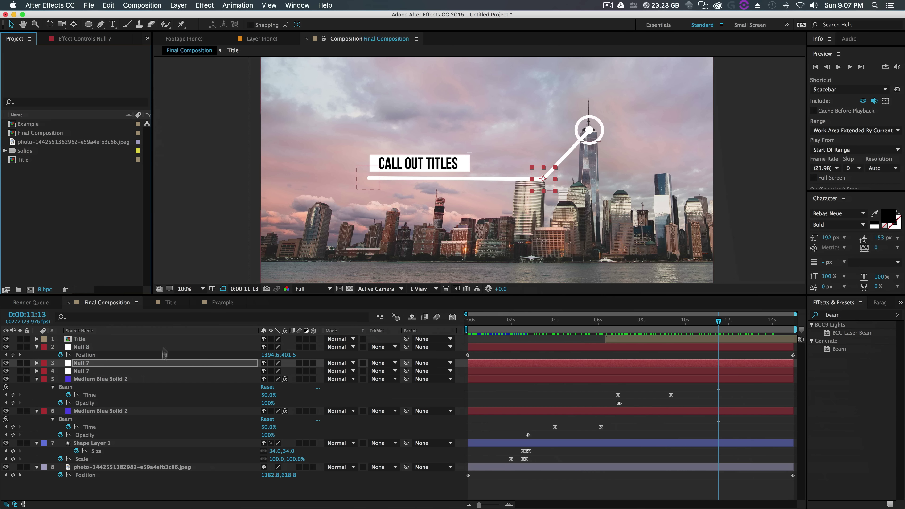
- Open the Example composition and scrub from its first frame to 0:00:09:04 to review the call-out animation
left_click(31, 124)
double_click(31, 124)
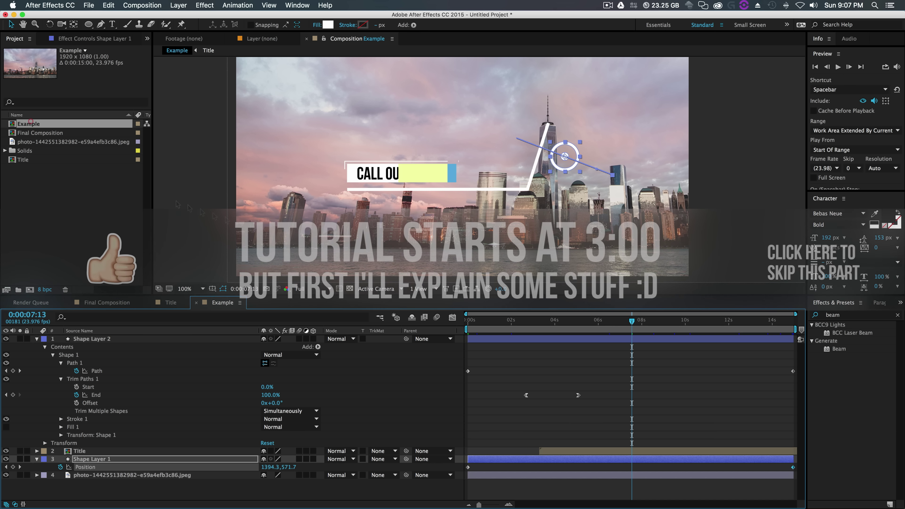
key("Home")
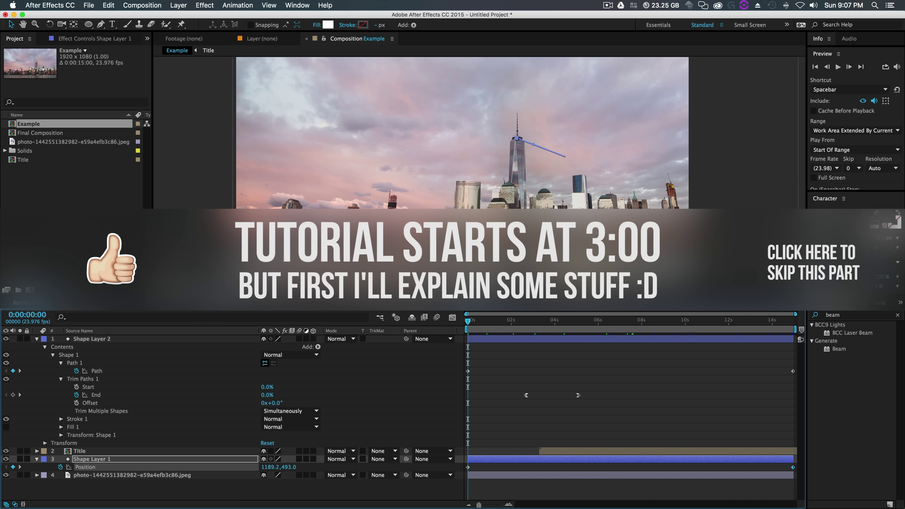
left_click(195, 246)
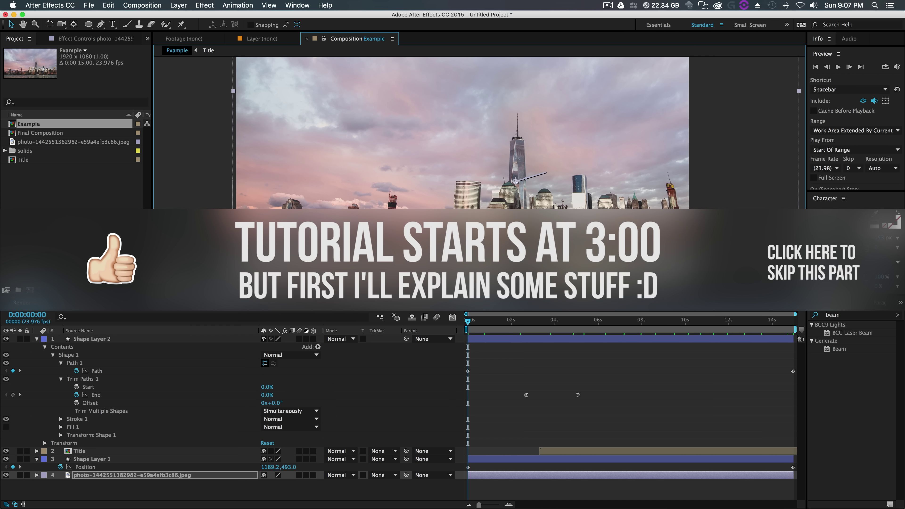
left_click(195, 246)
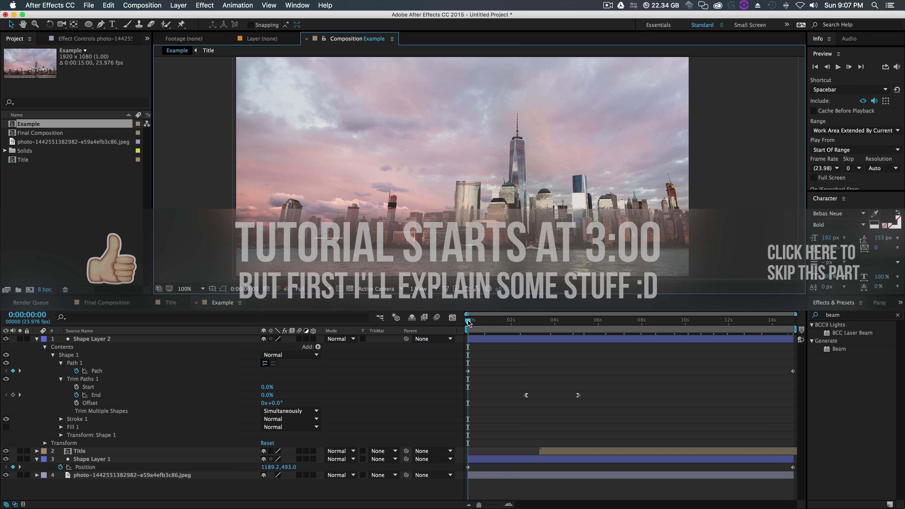
mouse_move(469, 322)
left_mouse_down()
mouse_move(675, 339)
mouse_move(690, 323)
mouse_move(756, 340)
mouse_move(556, 358)
mouse_move(667, 370)
left_mouse_up()
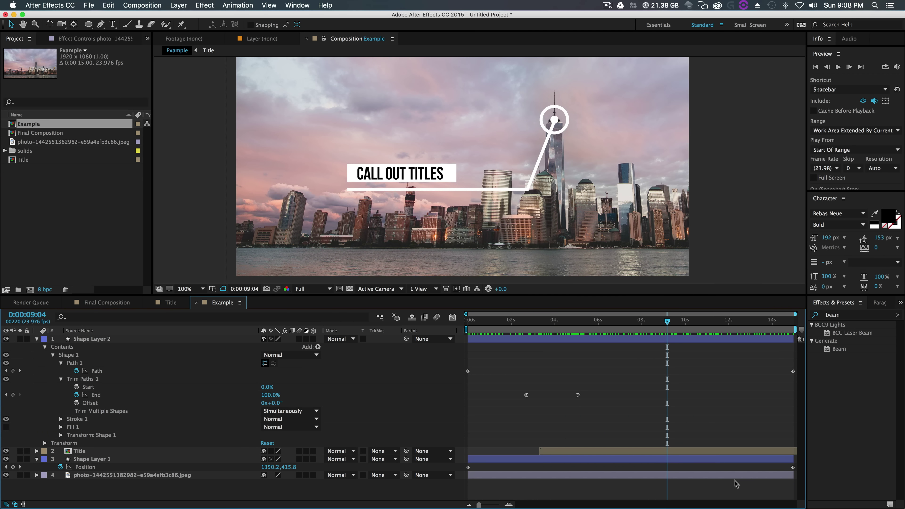
- Reposition Shape Layer 1's circle from the tower to the domed building at 0:00:09:04 and at the first frame
left_click(729, 461)
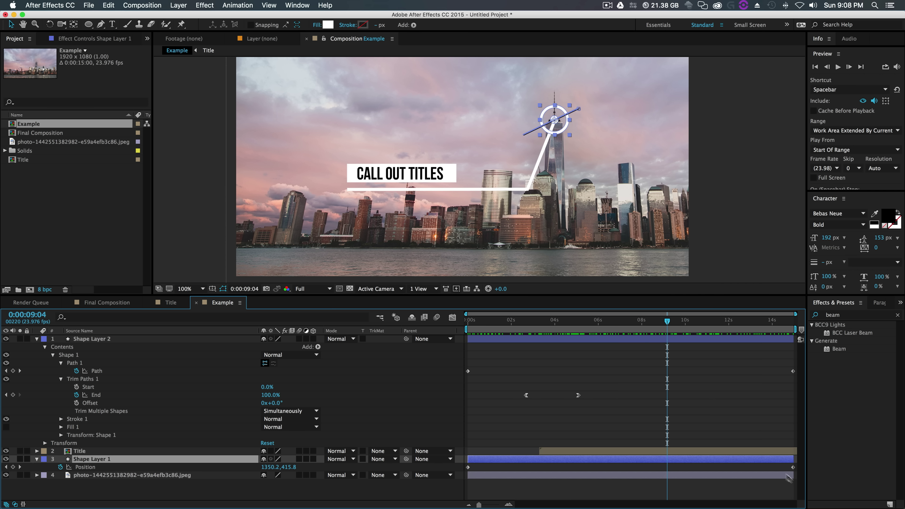
left_click_drag(793, 468, 795, 468)
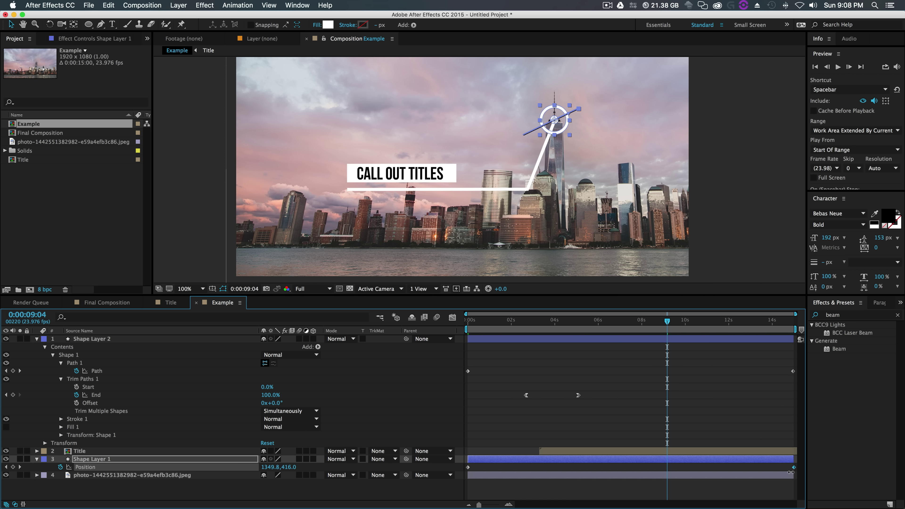
left_click_drag(553, 119, 590, 181)
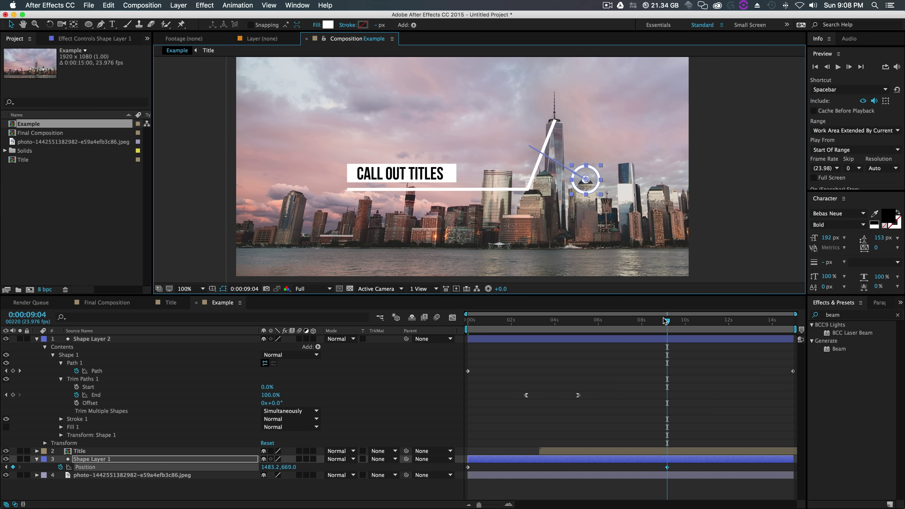
left_click_drag(667, 321, 525, 321)
key("Home")
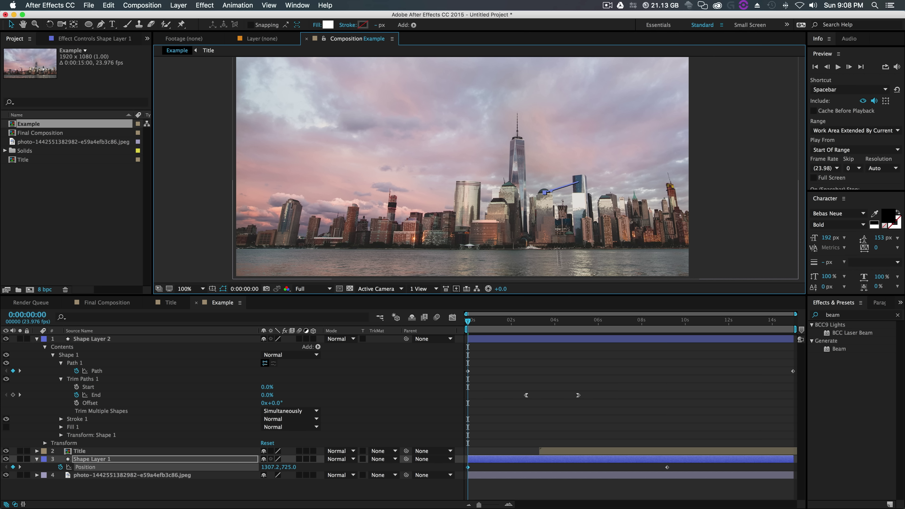
- Check the circle's motion along the timeline and move its second position keyframe to the end of the composition
left_click(531, 325)
left_click_drag(549, 328, 715, 323)
left_click_drag(666, 468, 794, 467)
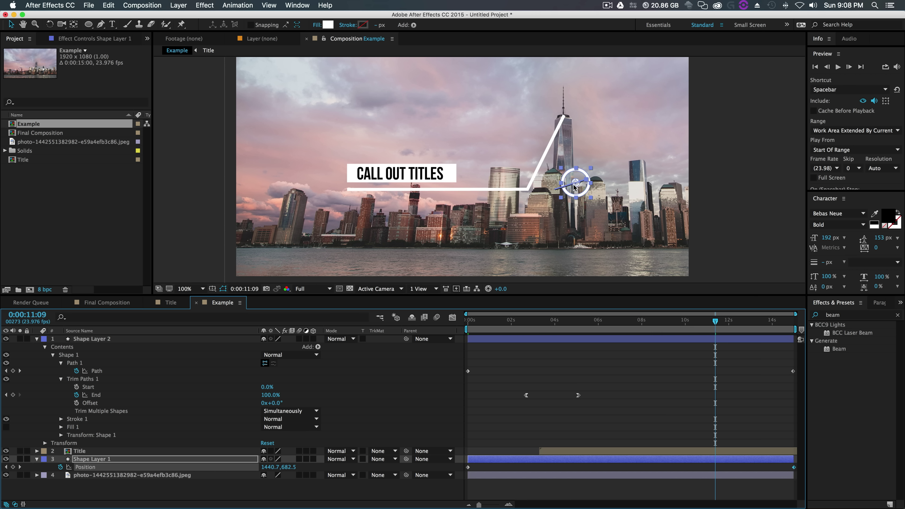
- At 0:00:14:23, place Shape Layer 1's circle over the domed building at about 1597, 645 and scrub back to check it
left_click_drag(575, 185, 544, 200)
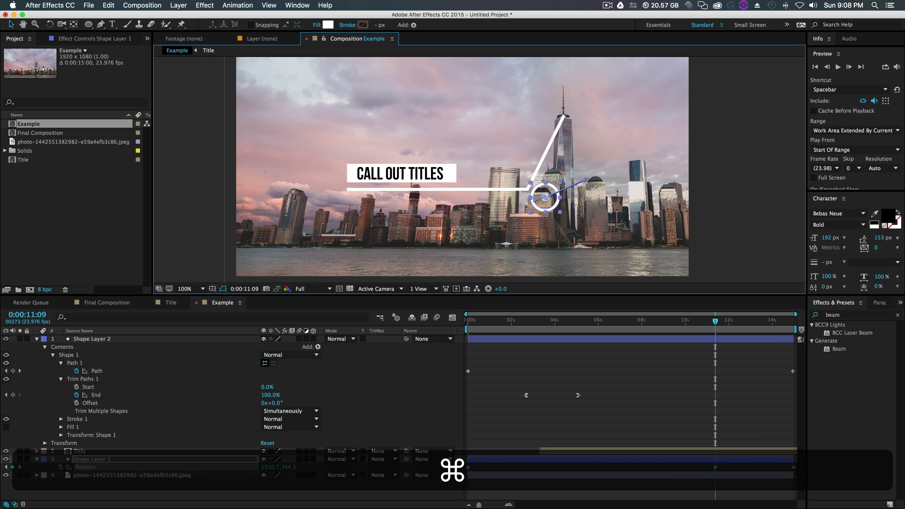
key("super+z")
key("End")
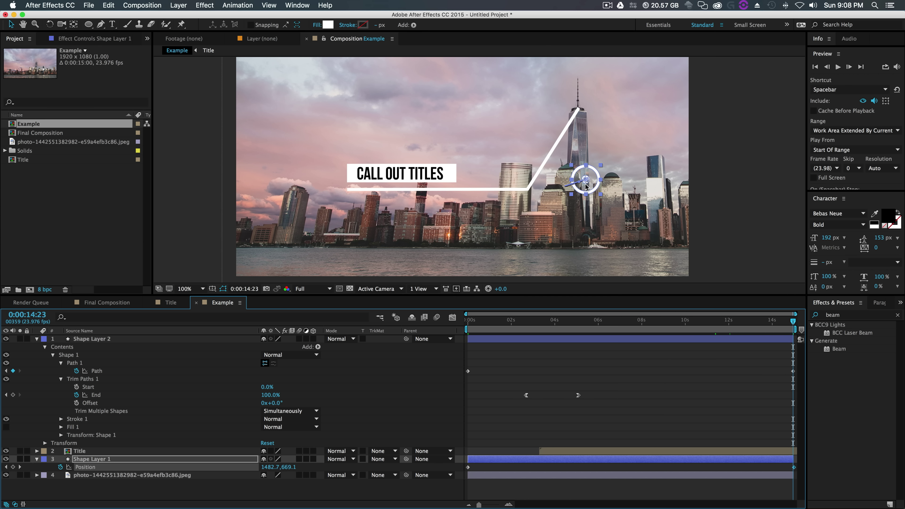
left_click_drag(585, 184, 612, 180)
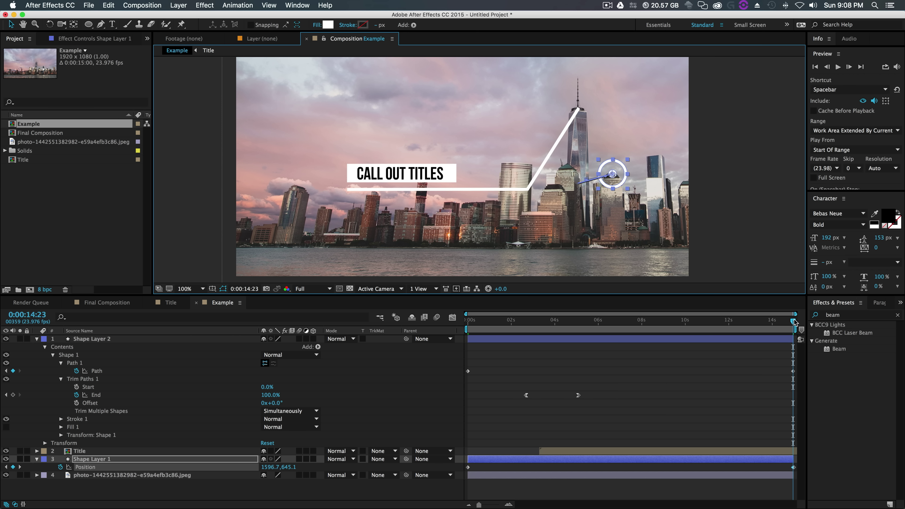
left_click_drag(793, 321, 660, 342)
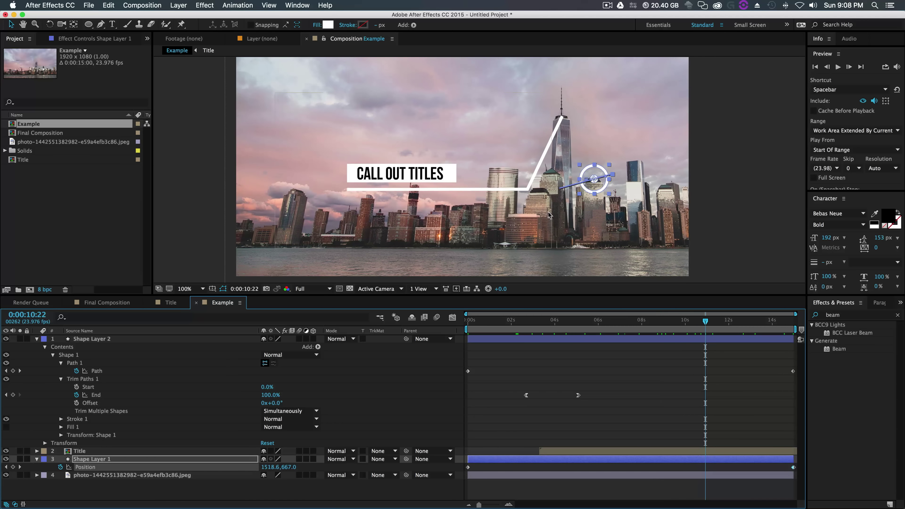
- Select Shape Layer 2's path and, at 0:00:14:23, move the line's tower end point to the circle's center
left_click(549, 338)
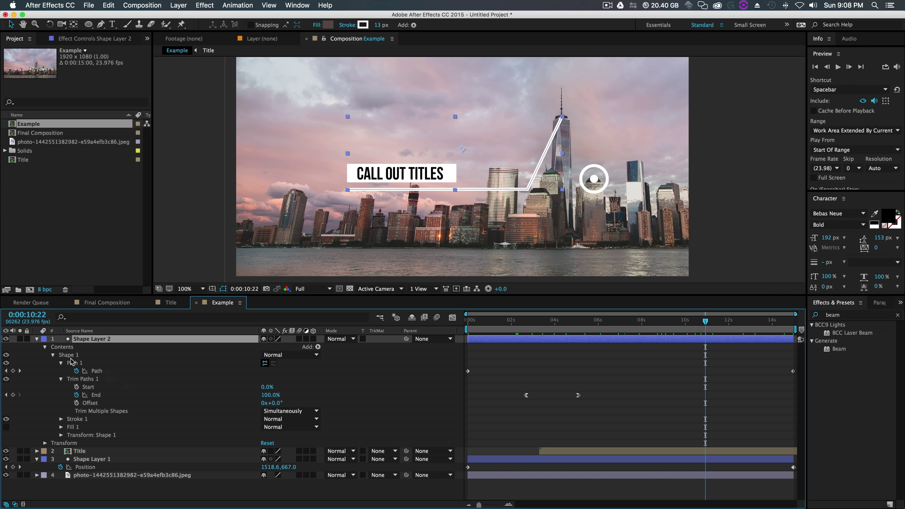
left_click(80, 363)
left_click(97, 371)
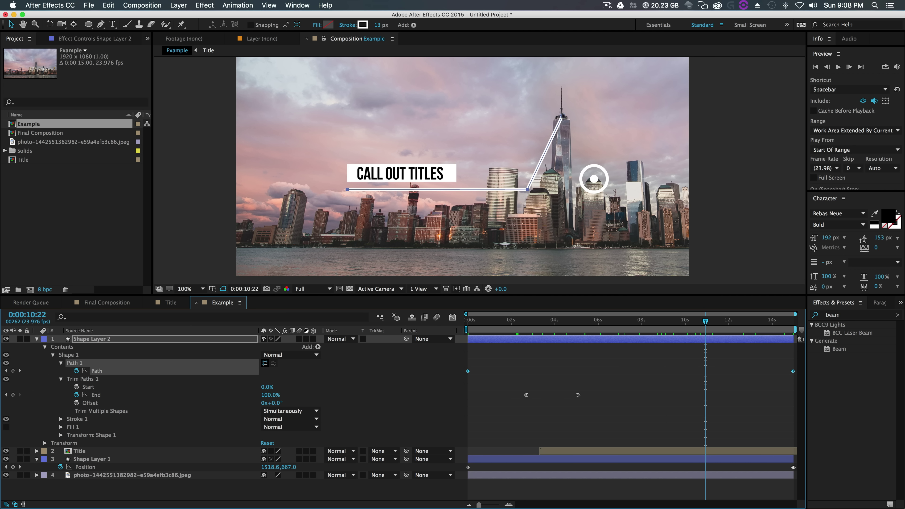
left_click_drag(706, 322, 795, 346)
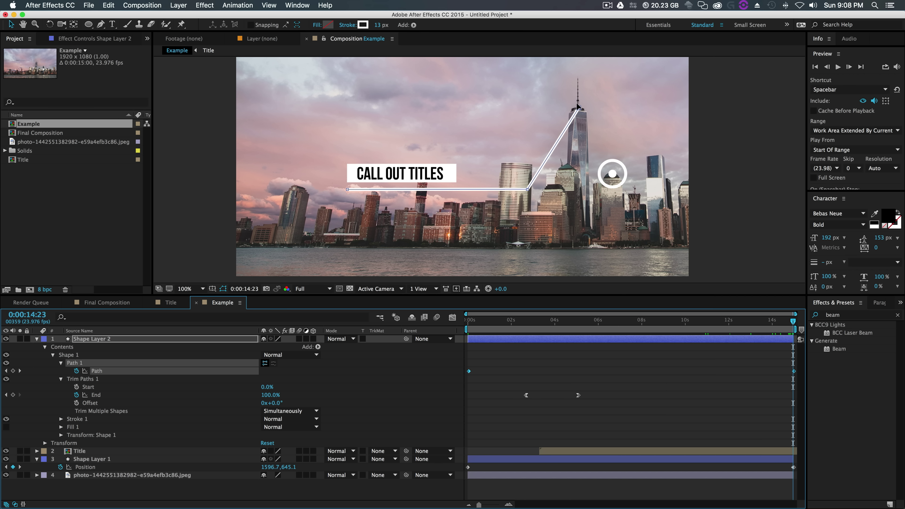
left_click_drag(577, 105, 612, 173)
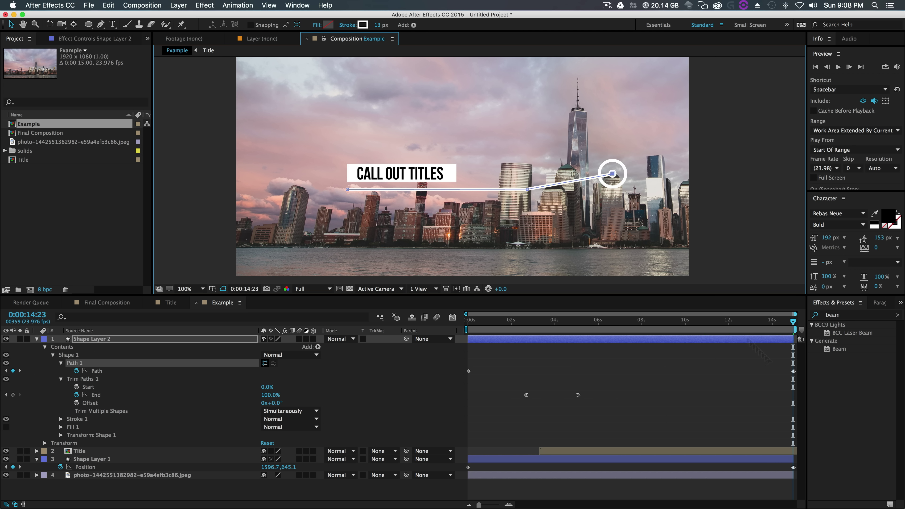
- Try to move the line's tower end point to the domed building at the first frame and preview the motion
left_click_drag(793, 321, 435, 332)
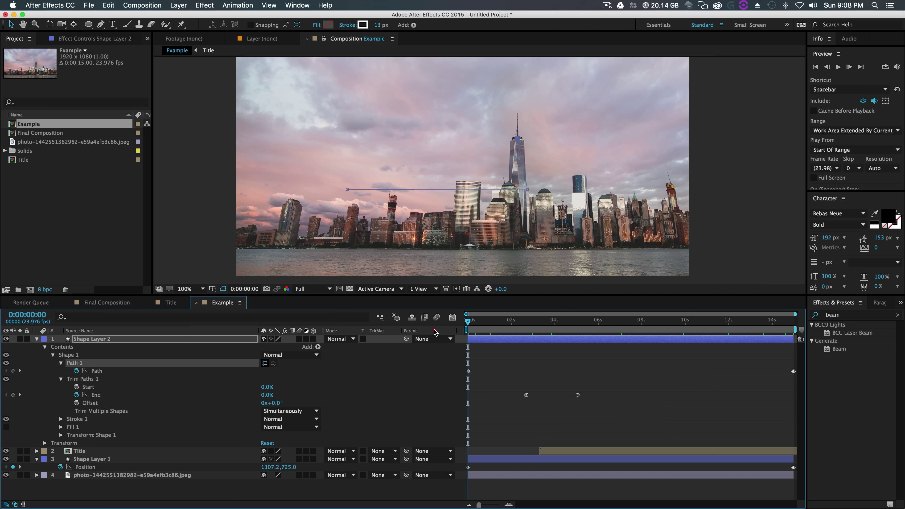
left_click(469, 371)
key("period")
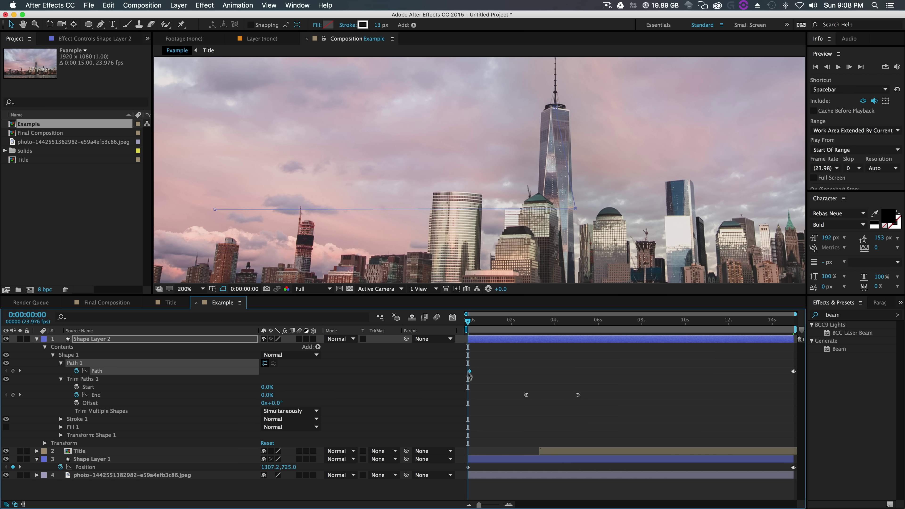
left_click(474, 342)
left_click(469, 371)
left_click_drag(557, 106, 608, 210)
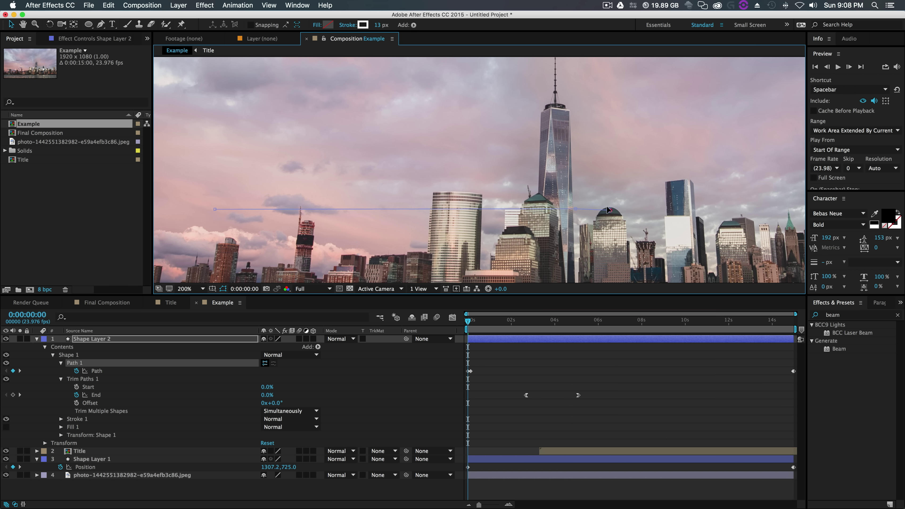
key("space")
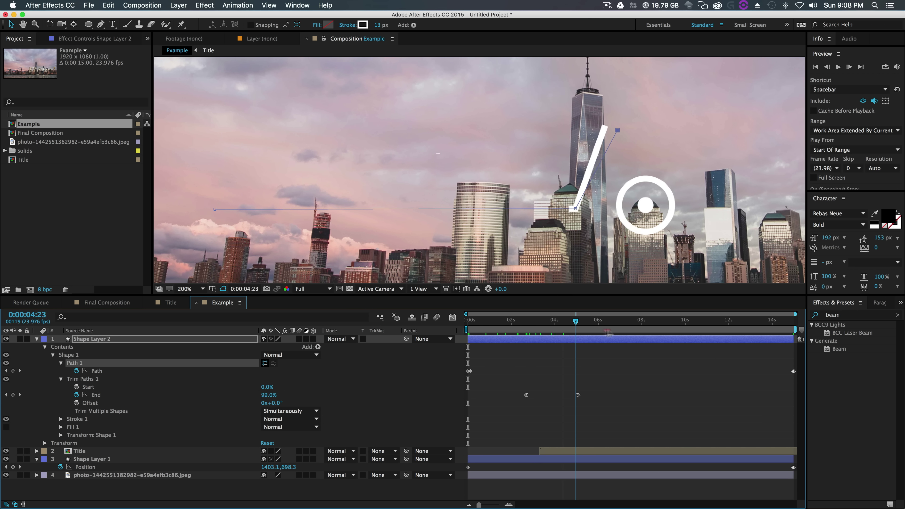
key("space")
- Align Shape Layer 2's starting path keyframe with the first frame and move the line's tower end point onto the domed building
left_click(470, 371)
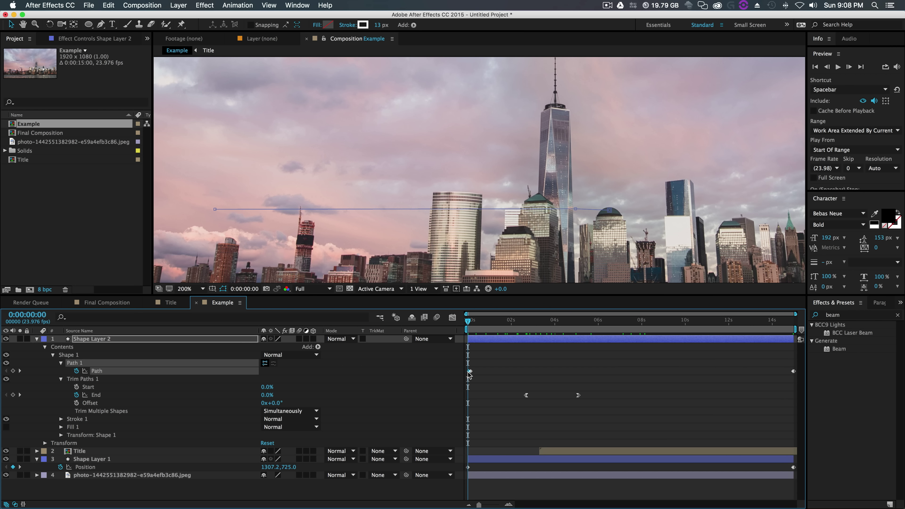
key("Delete")
left_click_drag(471, 372, 468, 372)
left_click_drag(556, 107, 564, 122)
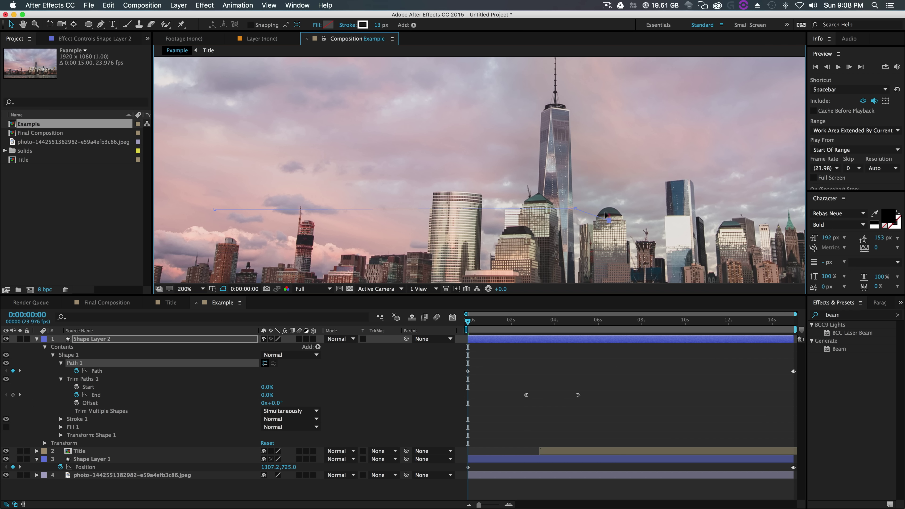
- Preview up to 0:00:10:21 and move Shape Layer 1's circle away from the line onto the tower, at about 1358, 486
left_click_drag(468, 322, 563, 336)
key("space")
left_click(676, 460)
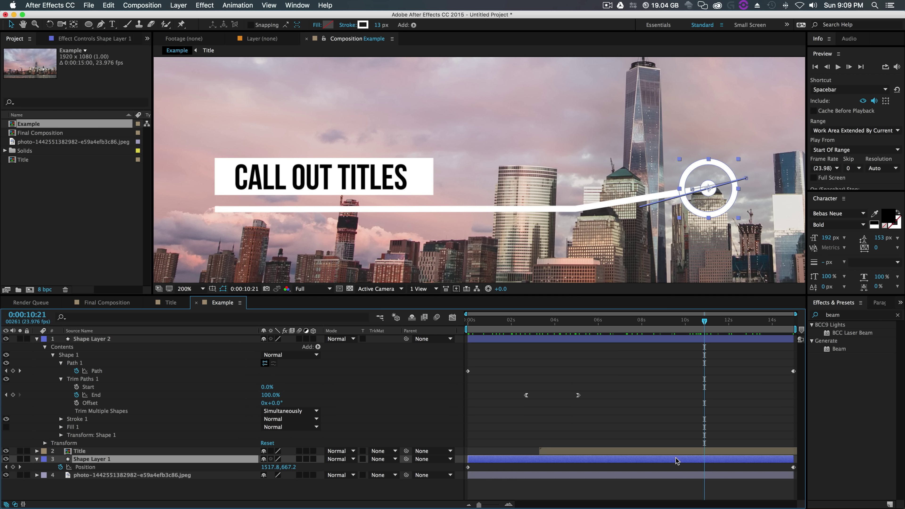
left_click_drag(704, 204, 630, 119)
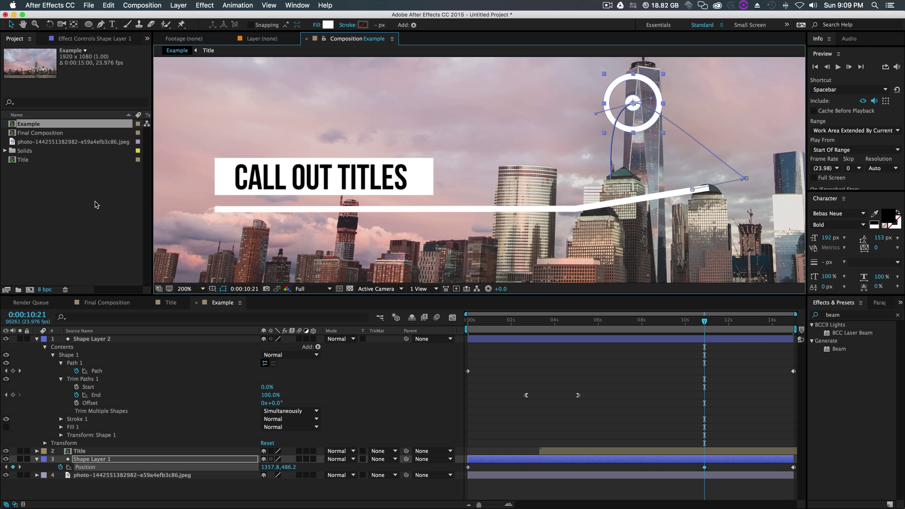
- Open the Final Composition, scrub to 0:00:12:07 and inspect its null and beam solid layers
double_click(41, 133)
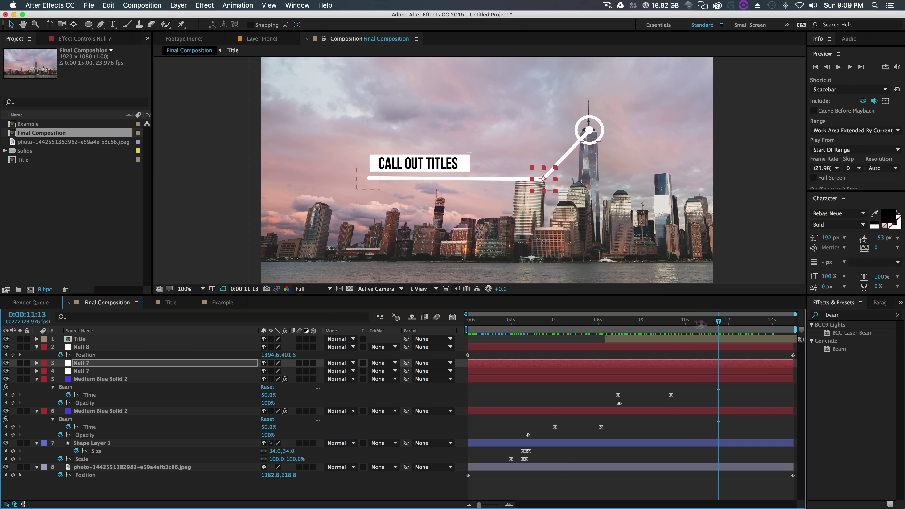
left_click_drag(697, 322, 736, 354)
left_click(675, 371)
left_click(679, 384)
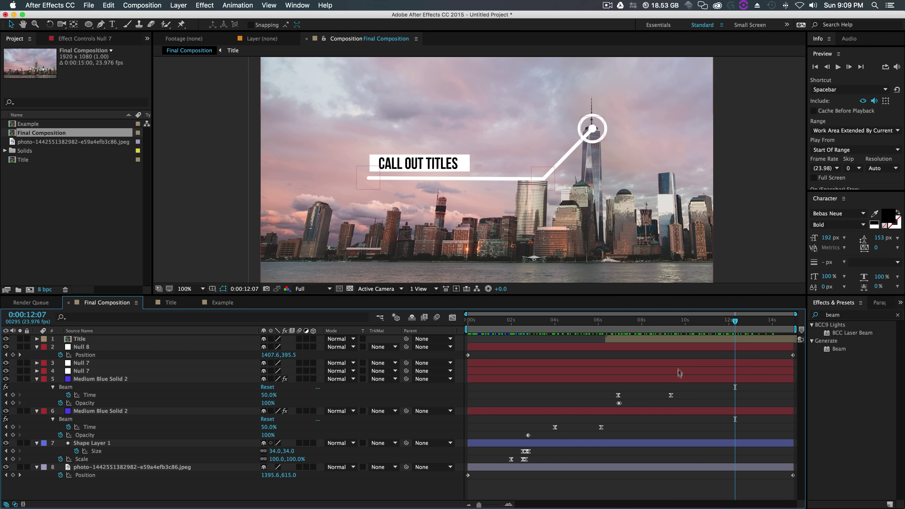
left_click(677, 363)
left_click(653, 414)
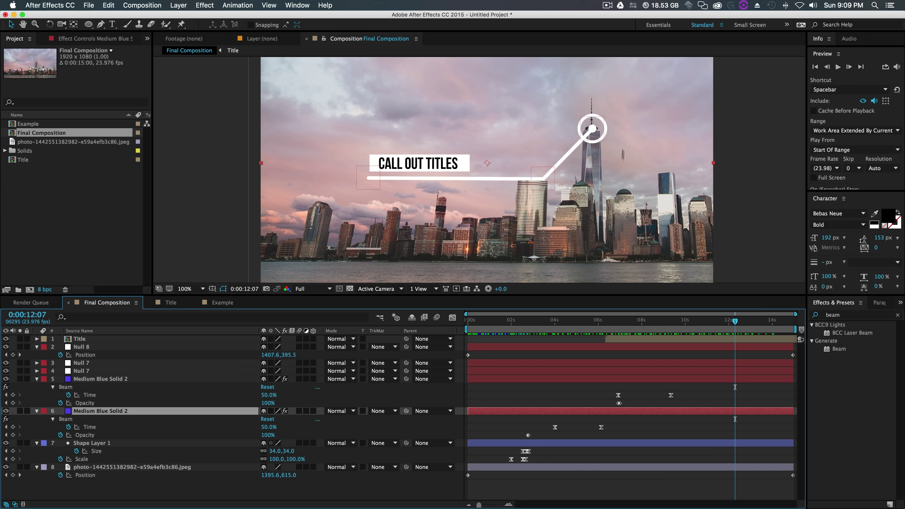
- Try moving Null 8 slightly away from the tower at 0:00:12:07 and undo the move
left_click(694, 347)
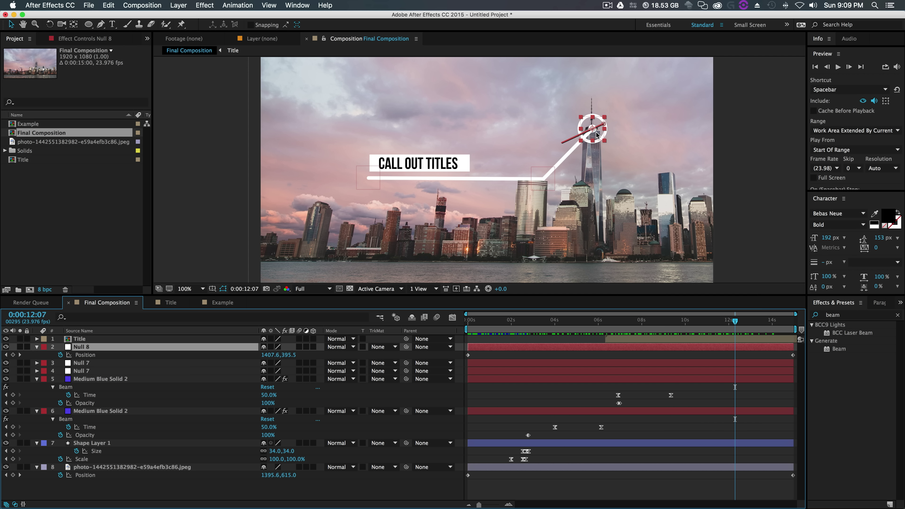
mouse_move(595, 133)
left_mouse_down()
mouse_move(664, 178)
mouse_move(649, 136)
mouse_move(535, 91)
mouse_move(616, 189)
mouse_move(688, 152)
mouse_move(599, 146)
mouse_move(651, 180)
mouse_move(572, 123)
mouse_move(660, 163)
mouse_move(532, 81)
mouse_move(587, 142)
left_mouse_up()
key("super+z")
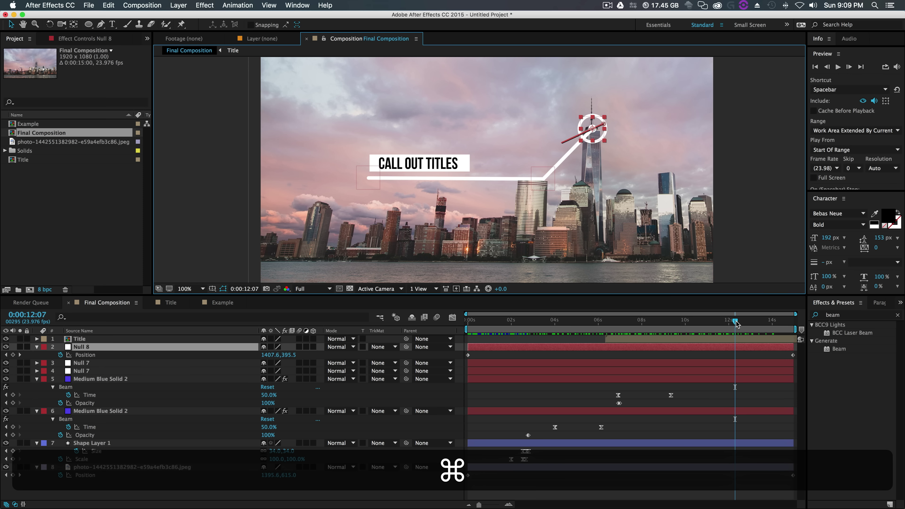
- At the first frame, move Null 8 from the tower to the glass building at about 1458, 664 and delete its leftover position keyframe
left_click_drag(736, 322, 469, 356)
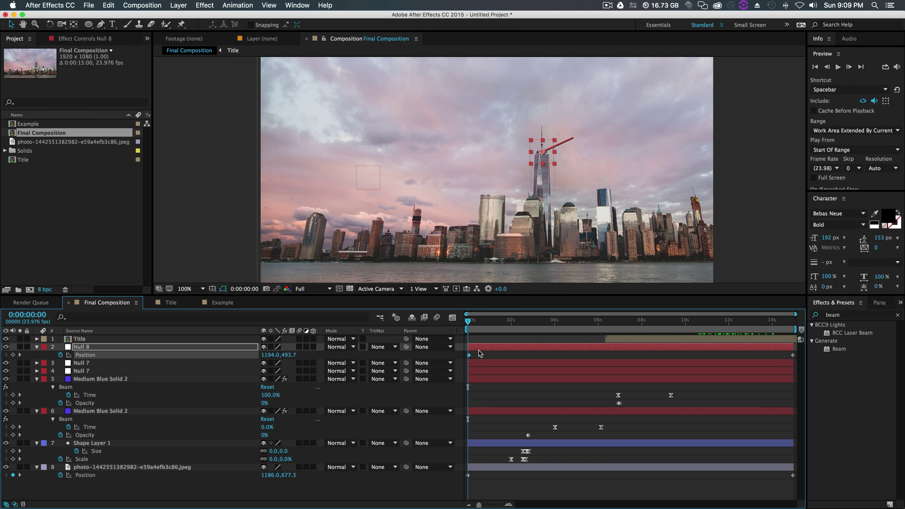
left_click_drag(545, 161, 605, 198)
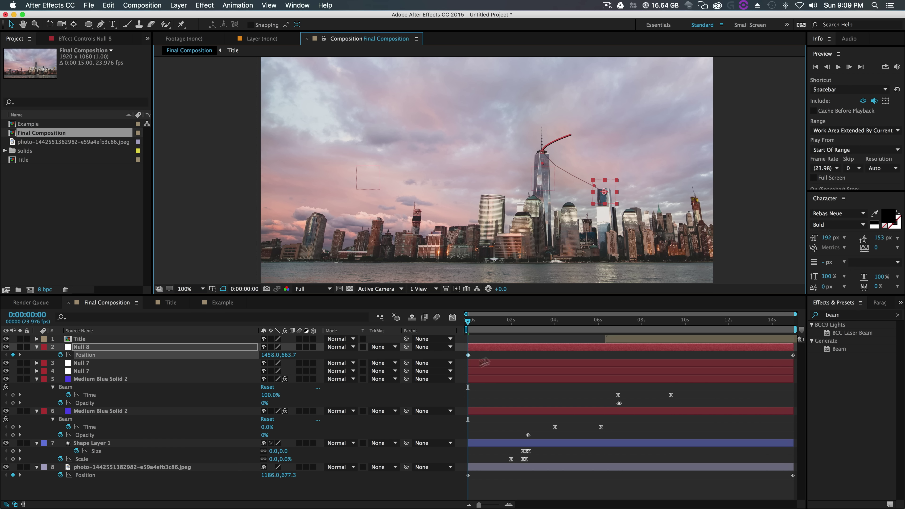
left_click(470, 356)
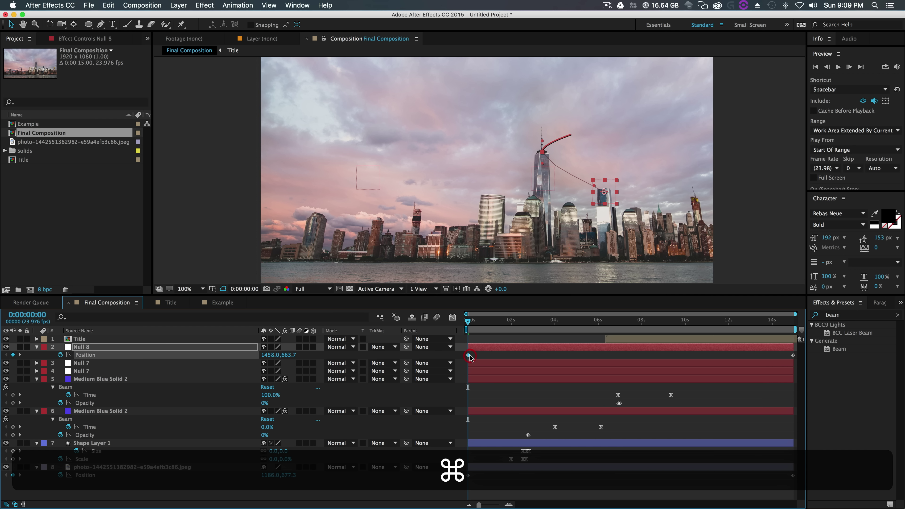
key("Delete")
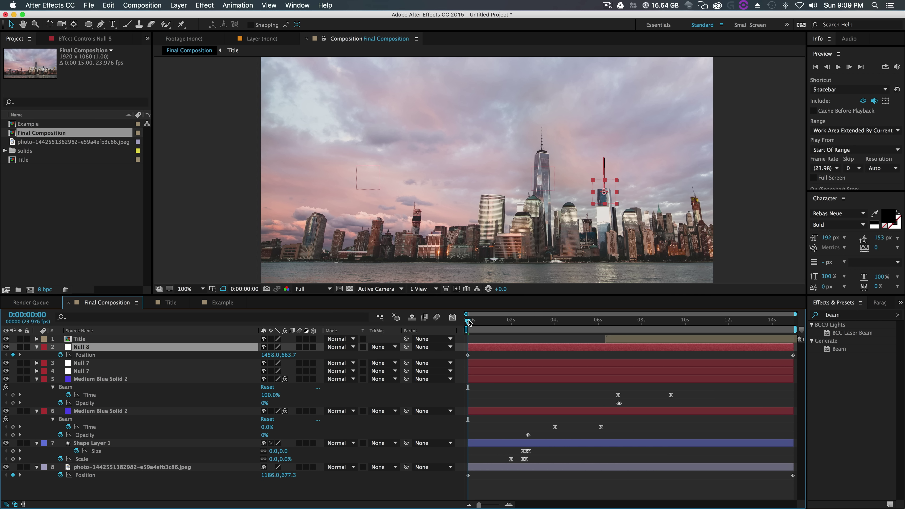
- At 0:00:14:23, move Null 8 from the tower to the glass building and scrub back to 0:00:12:16
left_click_drag(469, 322, 823, 351)
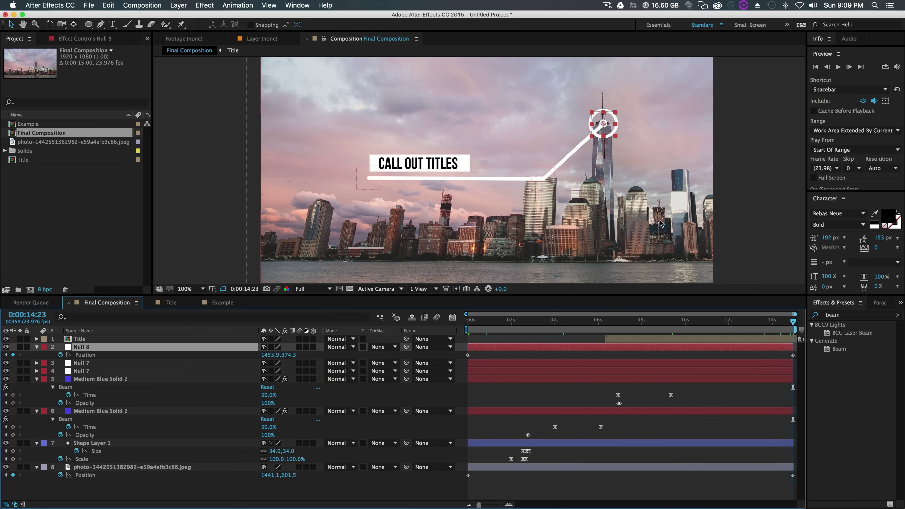
left_click_drag(608, 129, 685, 178)
left_click_drag(793, 323, 741, 347)
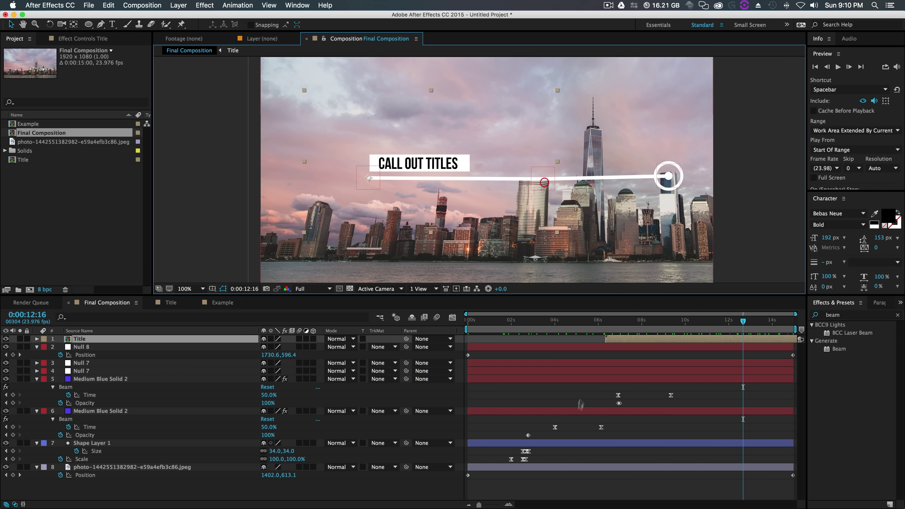
- Move the line's corner Null 7 down onto the lower buildings and the title's Null 7 up beside the tower's spire, then preview back to 0:00:09:04
left_click(584, 411)
left_click(604, 372)
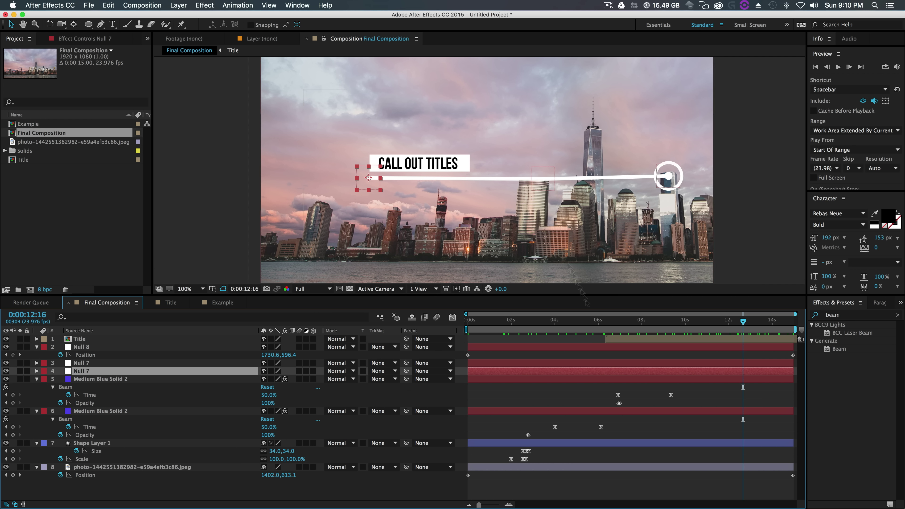
left_click(611, 364)
left_click_drag(545, 183, 573, 240)
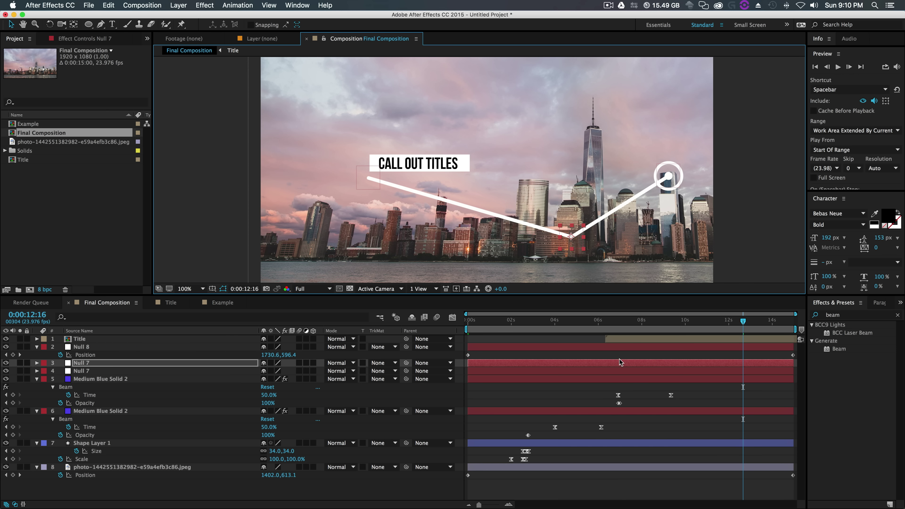
left_click(628, 374)
left_click_drag(369, 177, 571, 104)
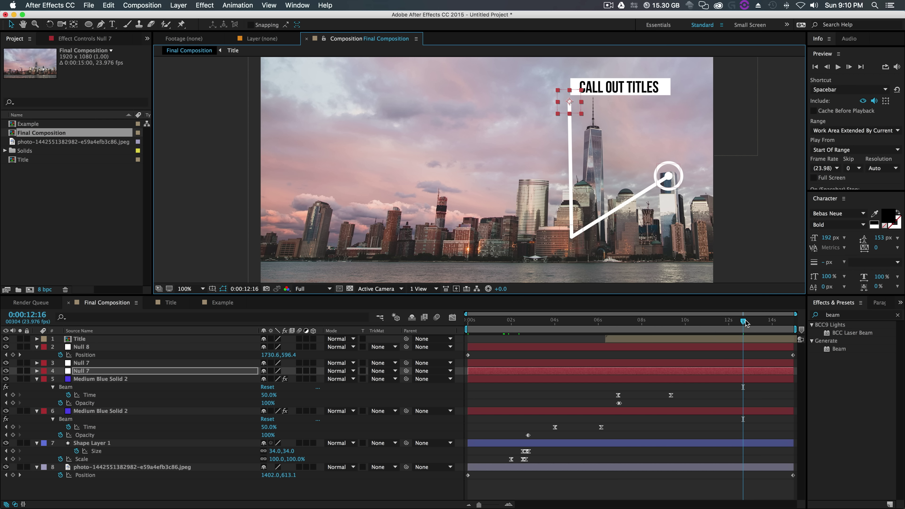
left_click_drag(744, 322, 673, 356)
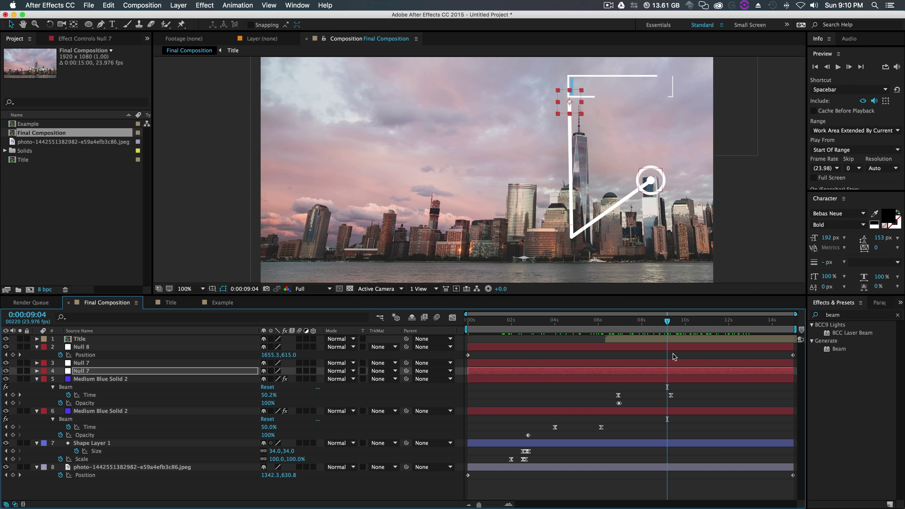
- Create a new composition named New Title with the current settings of 1920 x 1080, 23.976 fps and 0:00:15:00 duration
left_click(104, 188)
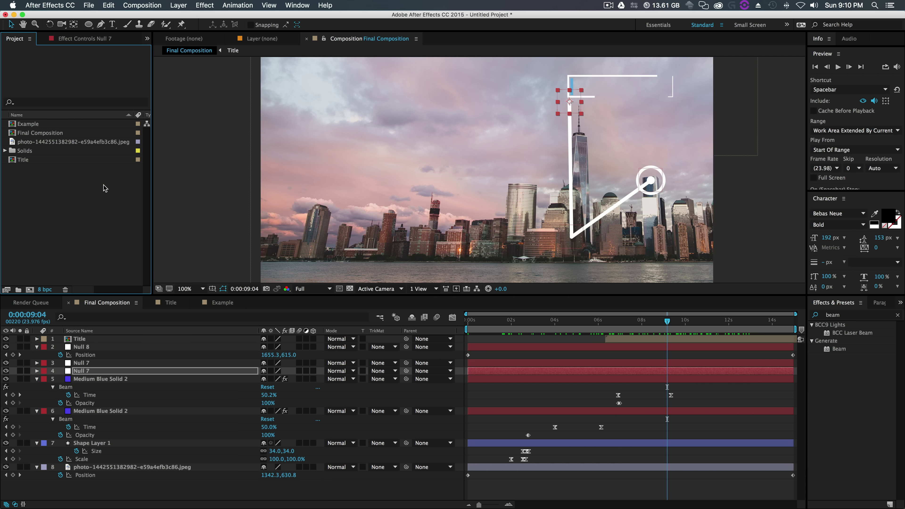
right_click(66, 200)
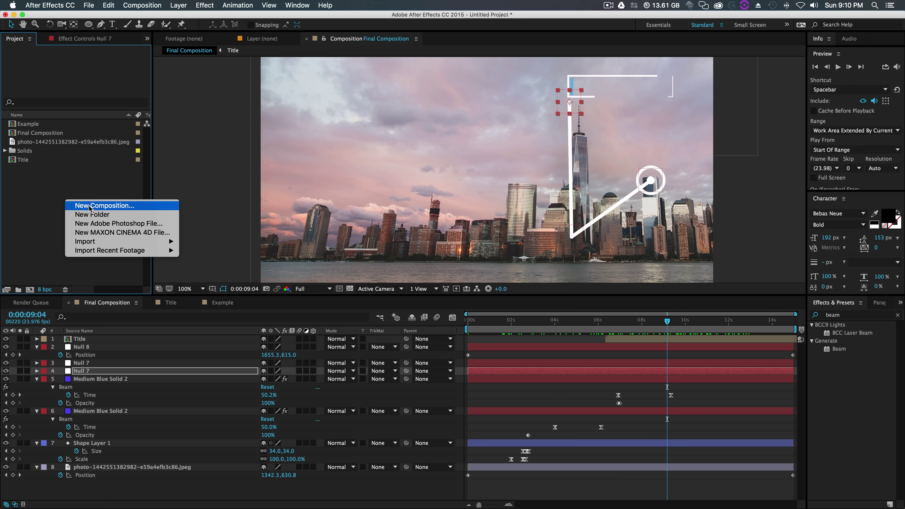
left_click(69, 182)
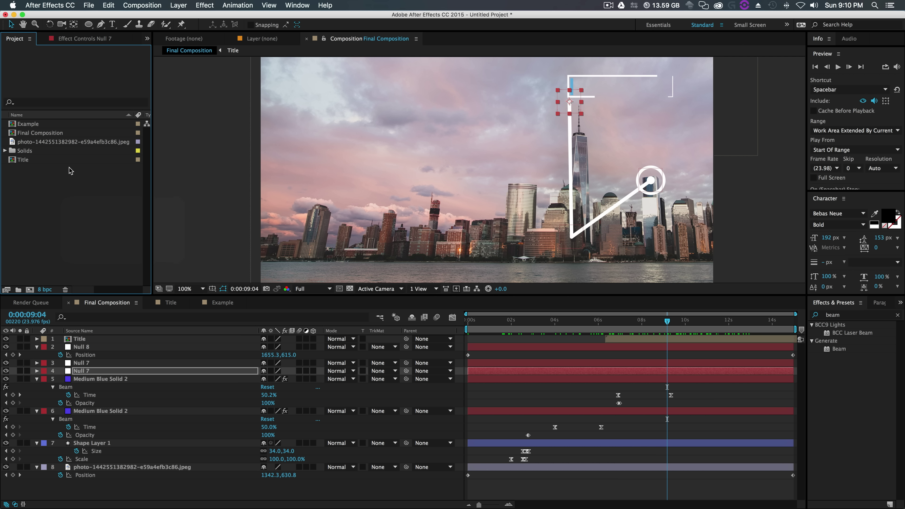
right_click(37, 187)
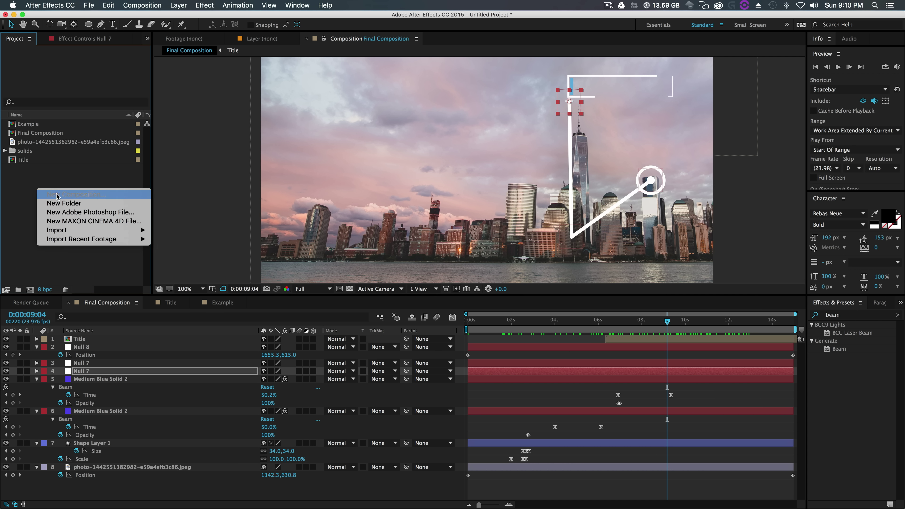
left_click(42, 192)
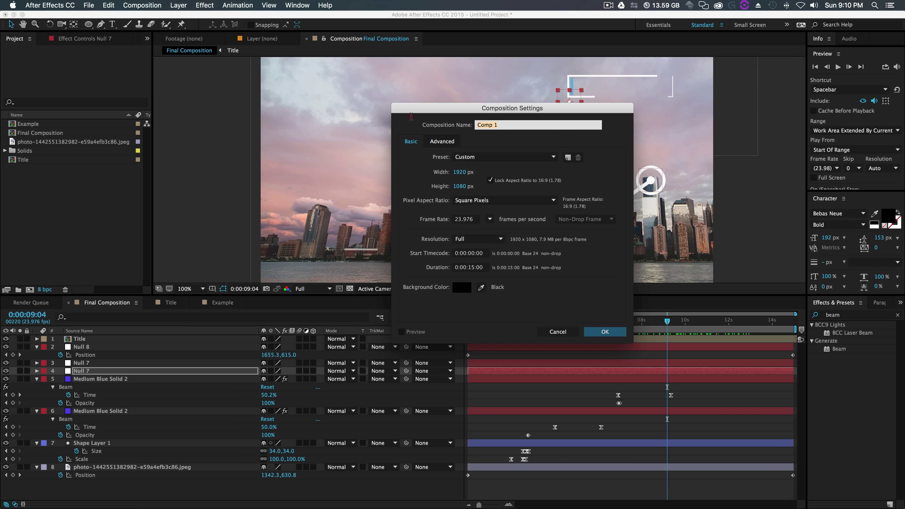
type("New Title")
key("Return")
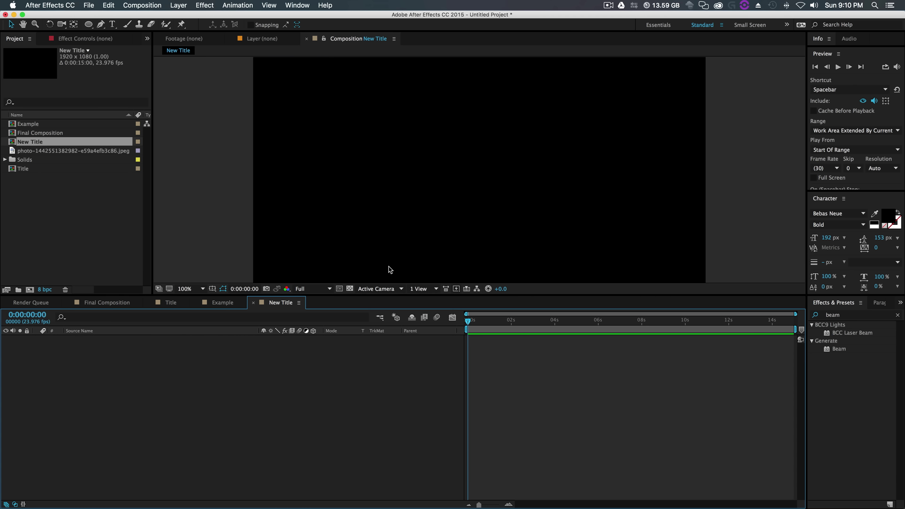
- Draw a small circle just right of the composition's center using the Ellipse tool with a solid white fill and no stroke
left_click(294, 389)
left_click(87, 24)
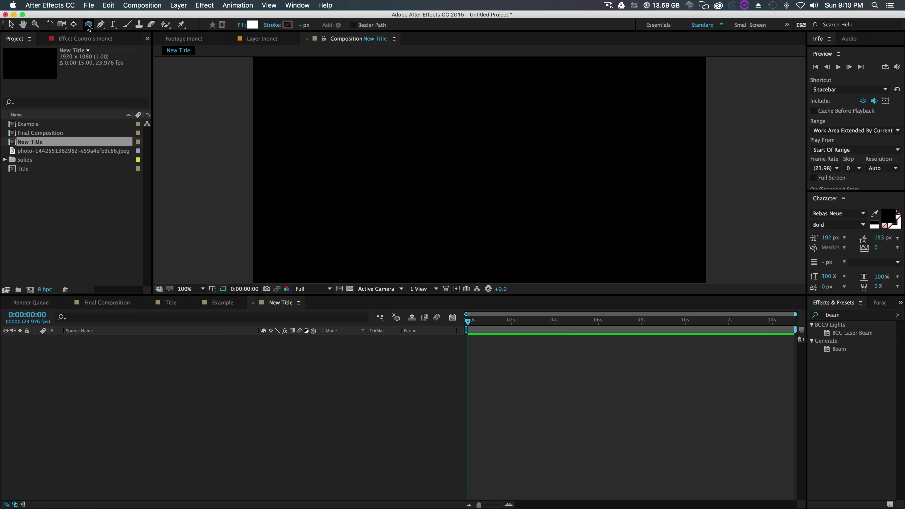
left_click_drag(89, 25, 127, 45)
left_click(242, 25)
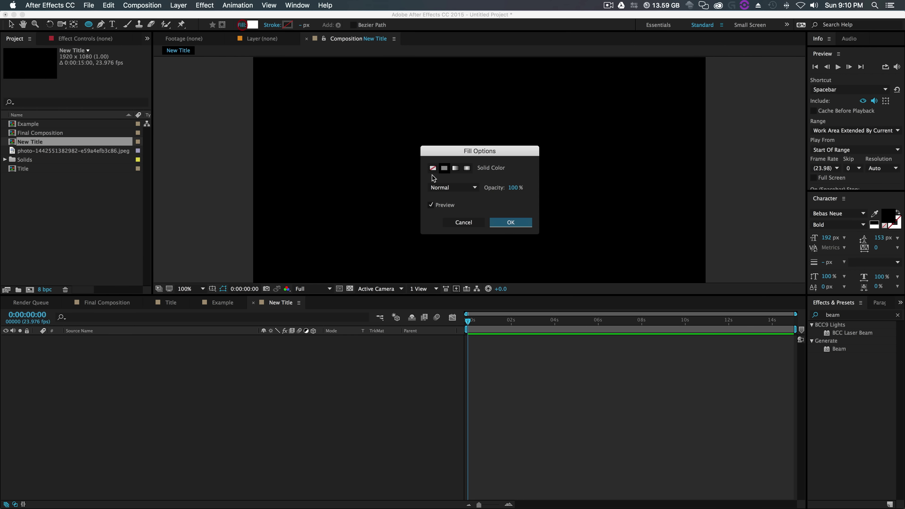
left_click(520, 223)
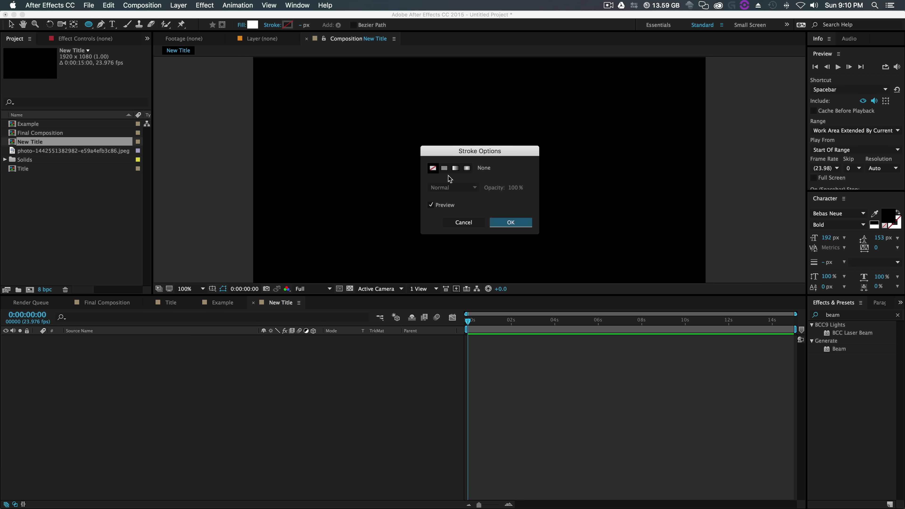
left_click(494, 221)
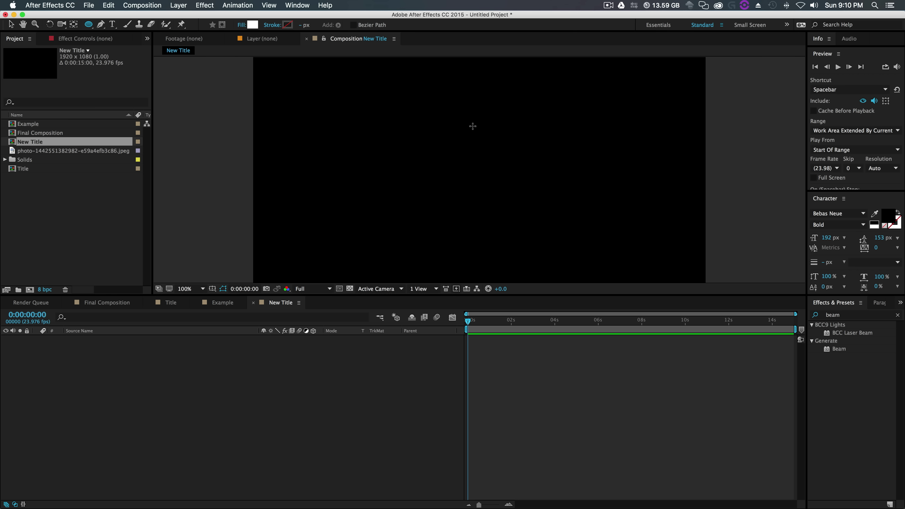
left_click_drag(525, 148, 548, 171)
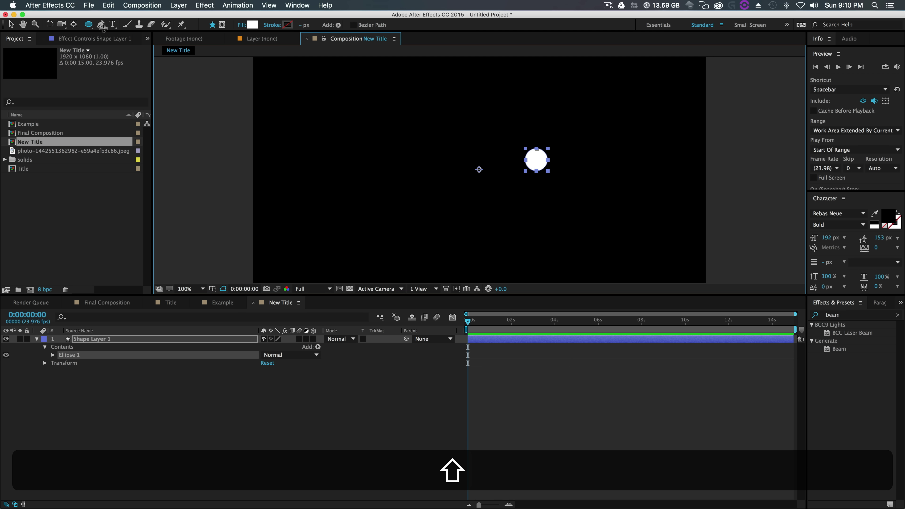
- Move Shape Layer 1's anchor point to the center of the circle and return to the Selection tool
left_click(74, 24)
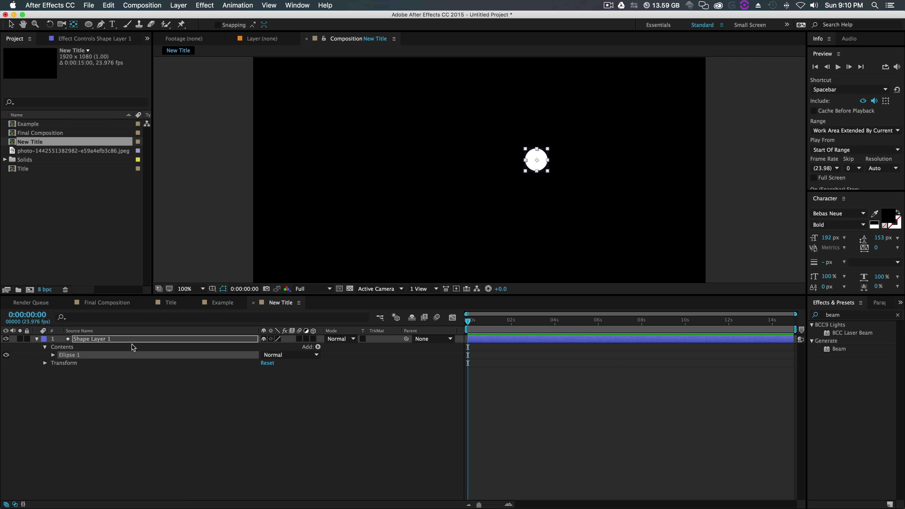
left_click(118, 338)
left_click_drag(476, 166, 535, 152)
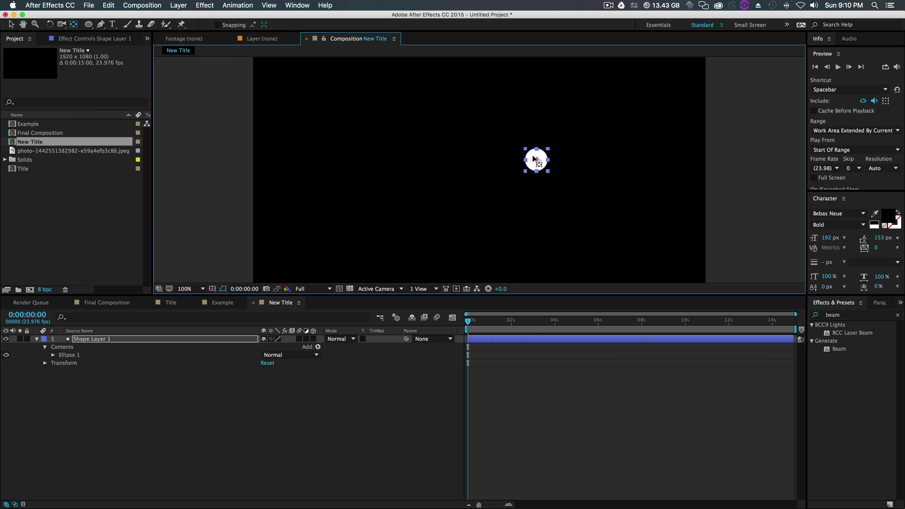
key("period")
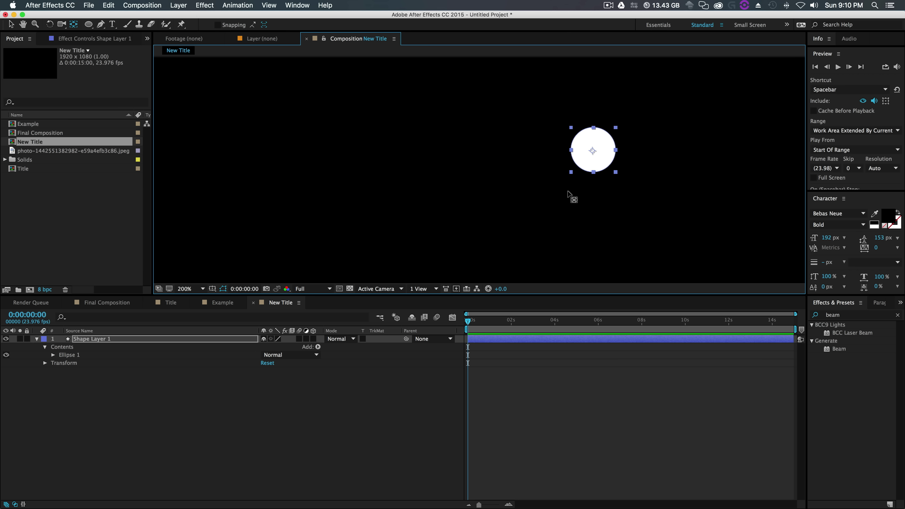
key("v")
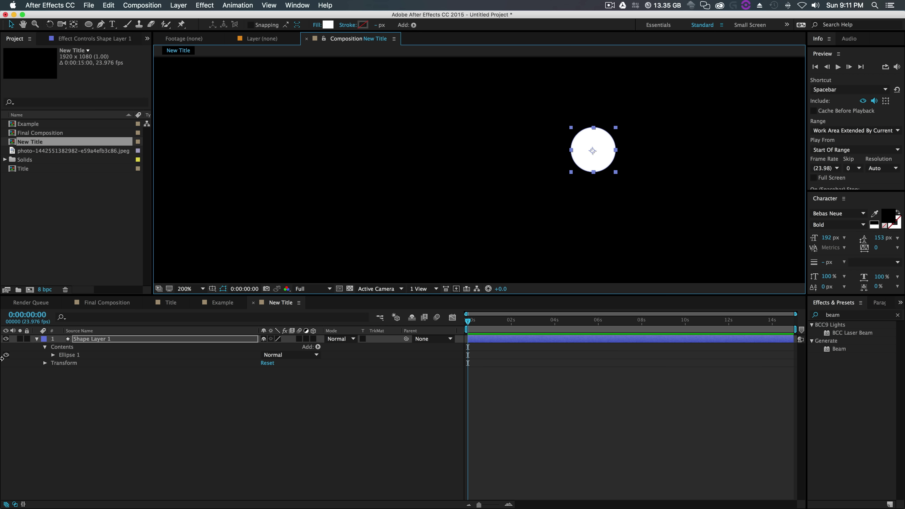
- Add a second ellipse path to the Ellipse 1 group and set its size to 71.0, 71.0
left_click(88, 339)
left_click(67, 356)
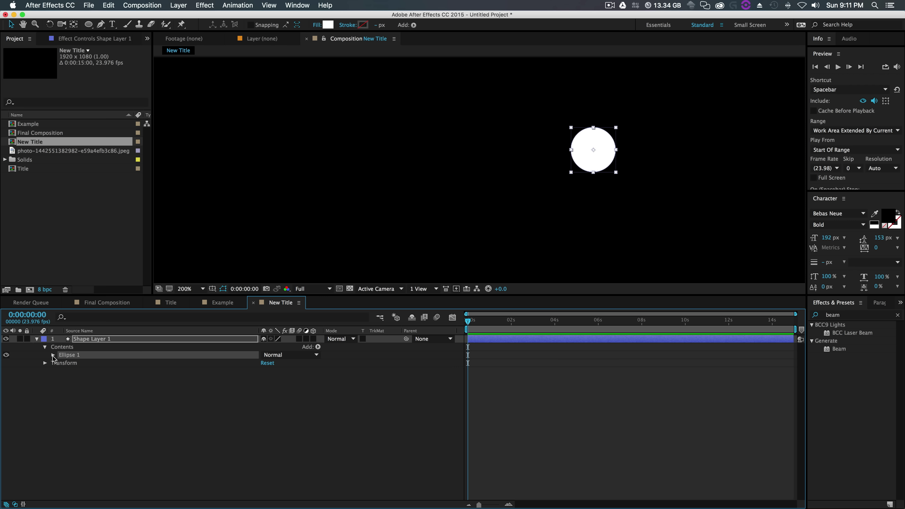
left_click(52, 355)
left_click(73, 363)
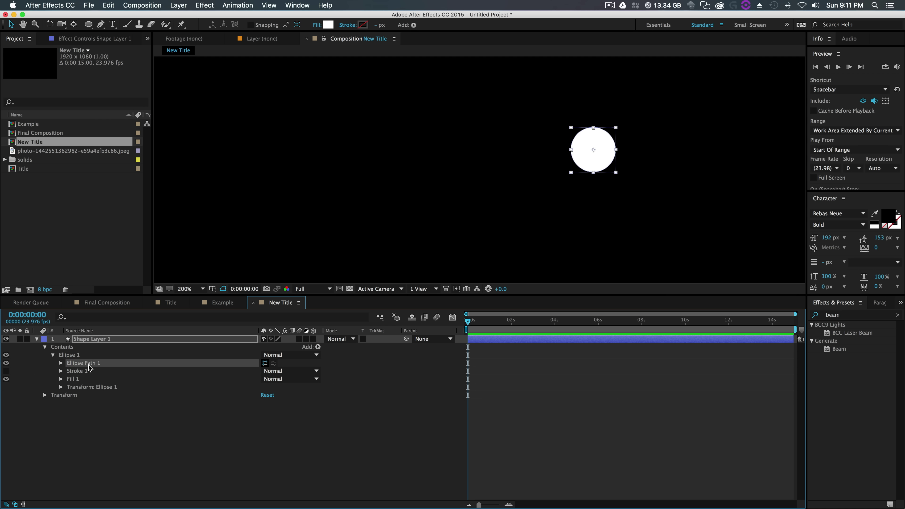
left_click(318, 347)
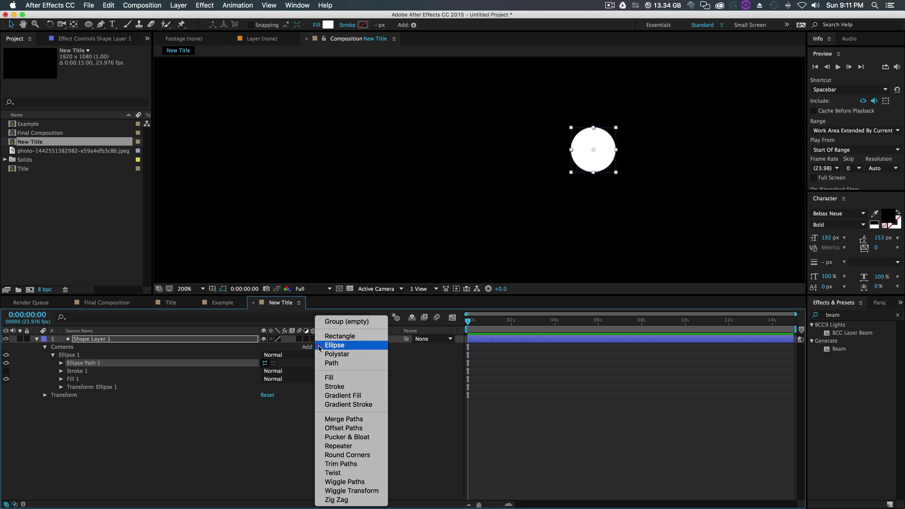
left_click(336, 348)
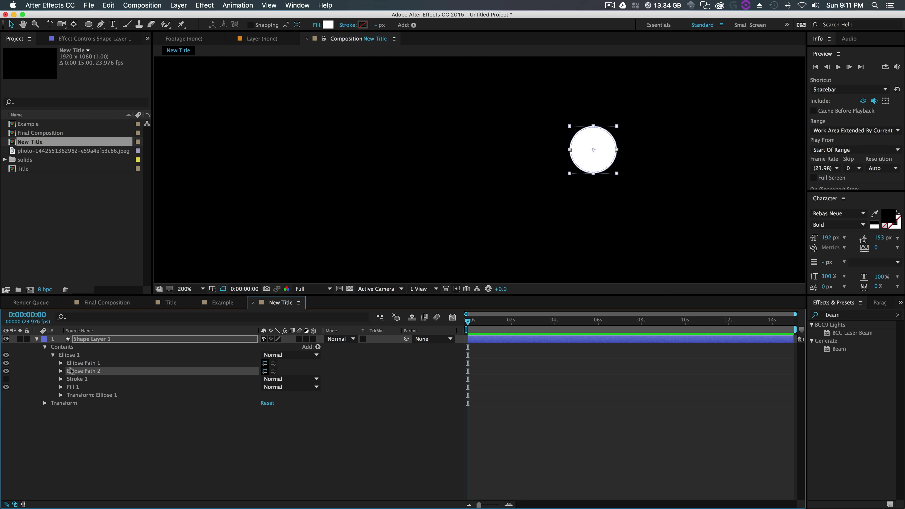
left_click(62, 372)
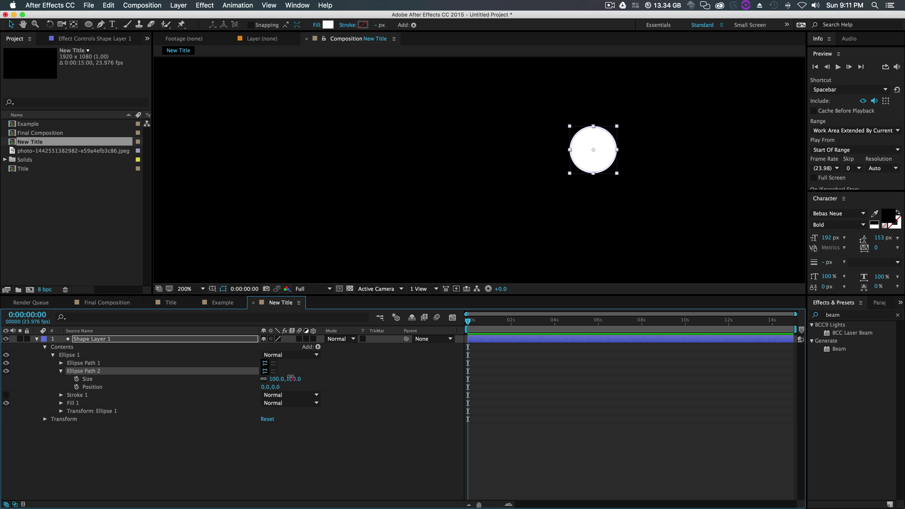
left_click_drag(290, 378, 273, 378)
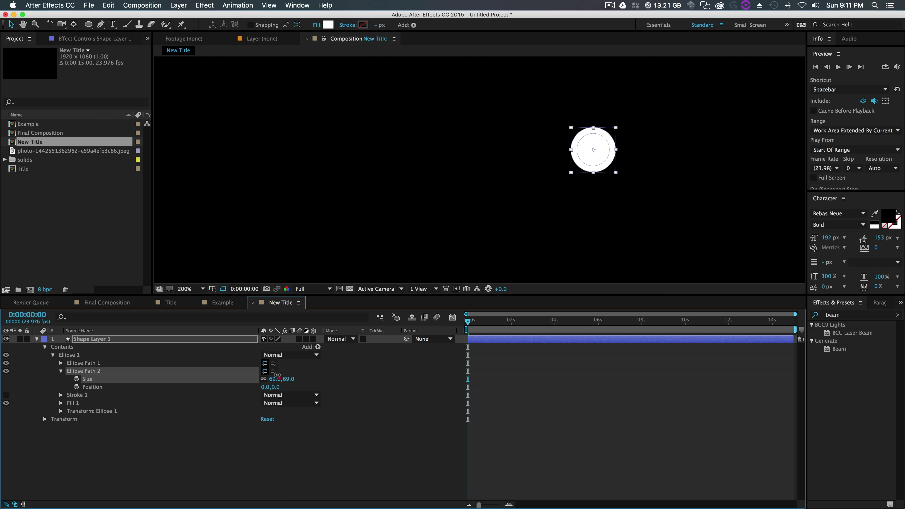
- Try adding Trim Paths to the Ellipse 1 group, inspect its properties and undo the addition
left_click(318, 347)
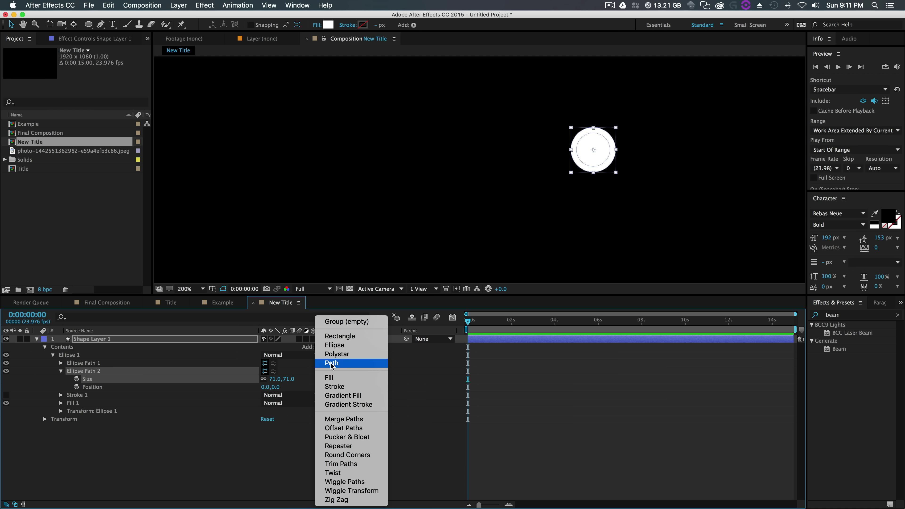
left_click(361, 463)
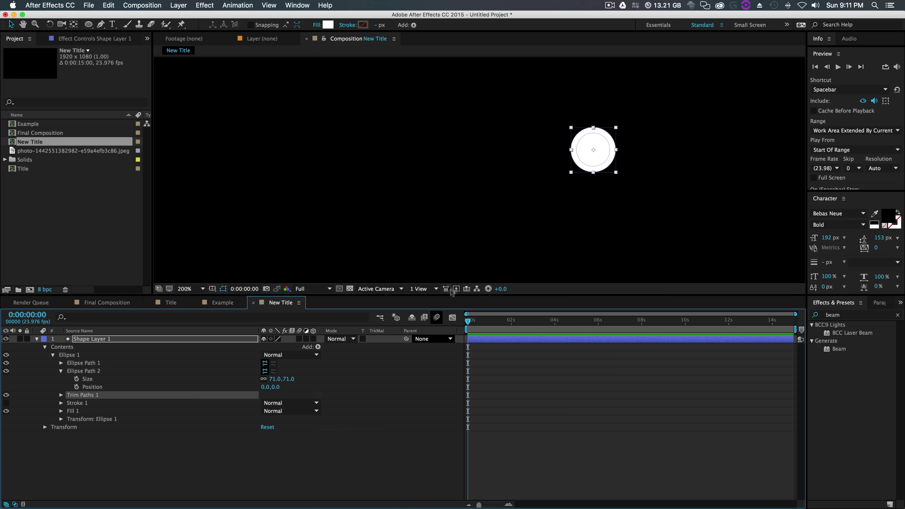
left_click(61, 395)
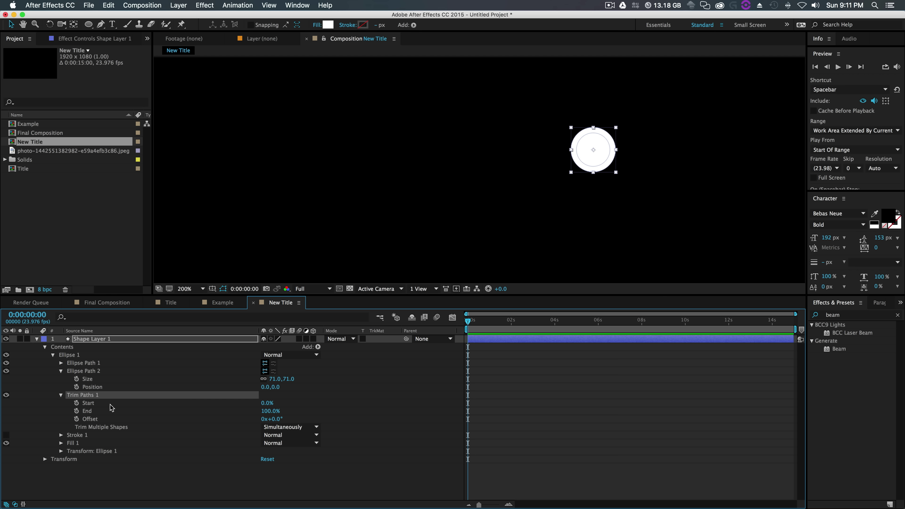
key("super+z")
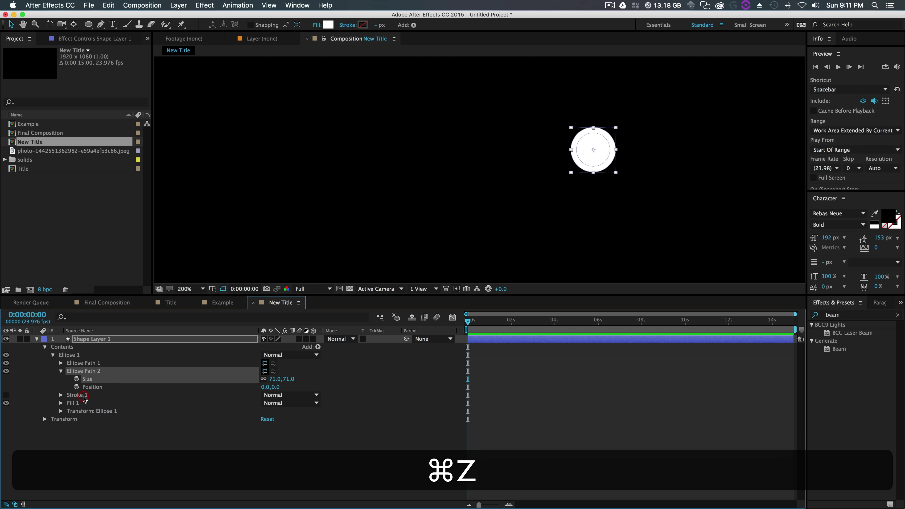
- Add Merge Paths to the Ellipse 1 group and set its mode to Subtract to cut the circle into a ring
left_click(318, 347)
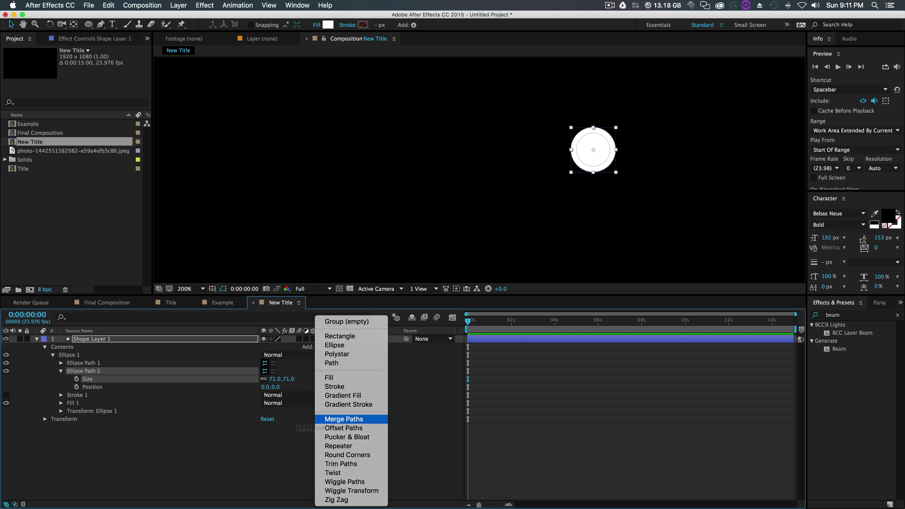
left_click(342, 419)
left_click(62, 394)
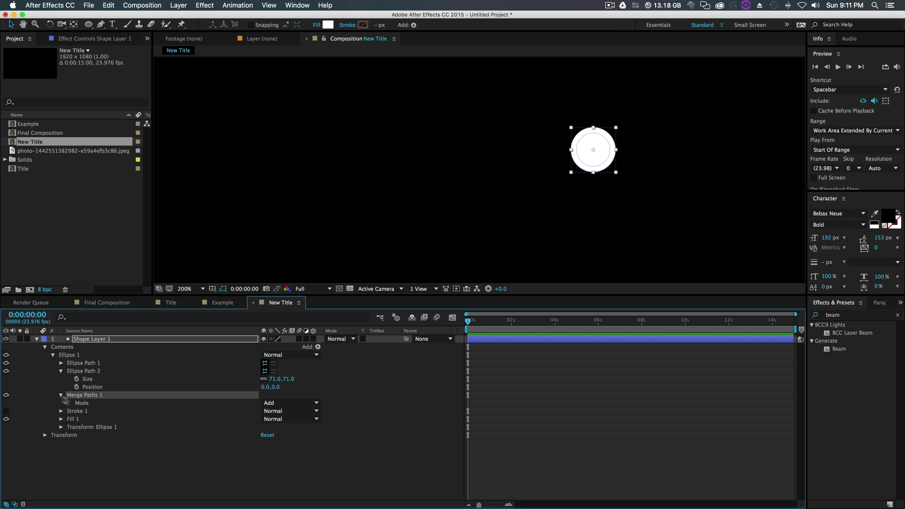
left_click(281, 403)
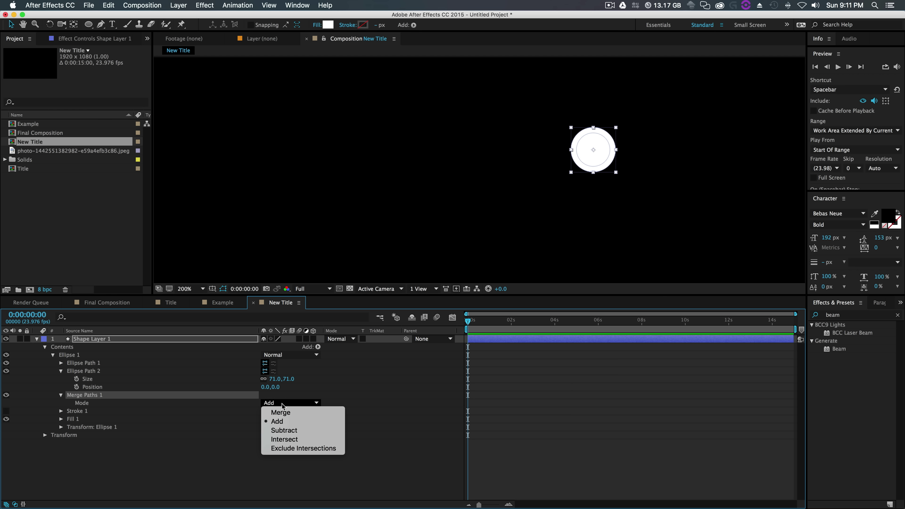
left_click(299, 431)
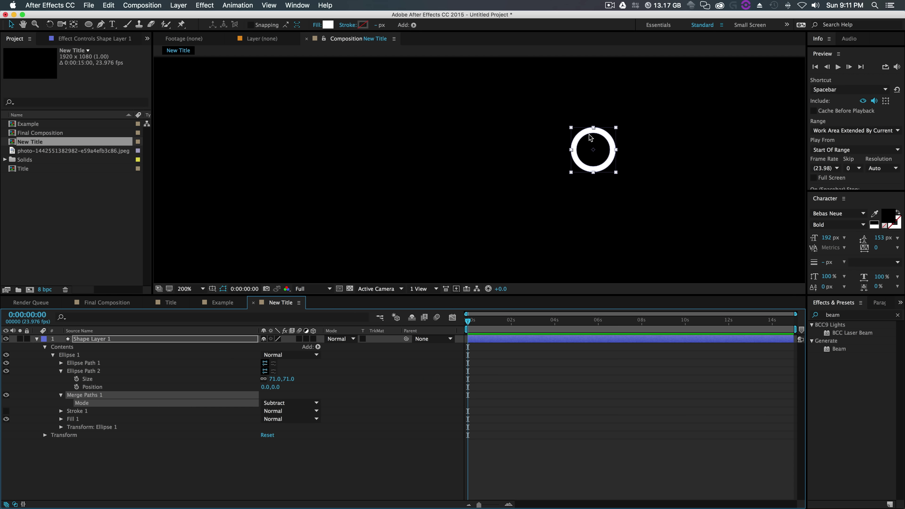
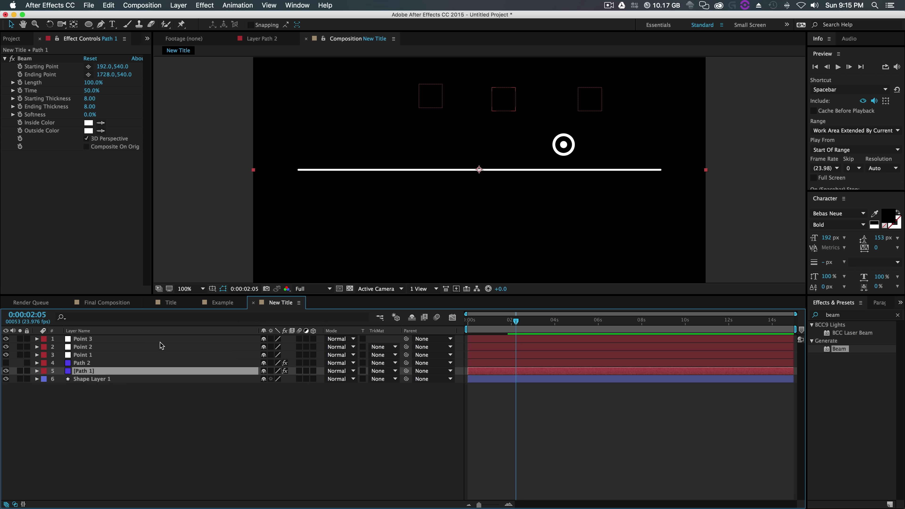
- Expand the Beam effect properties of the Path 2 and Path 1 layers in the timeline
left_click(86, 363)
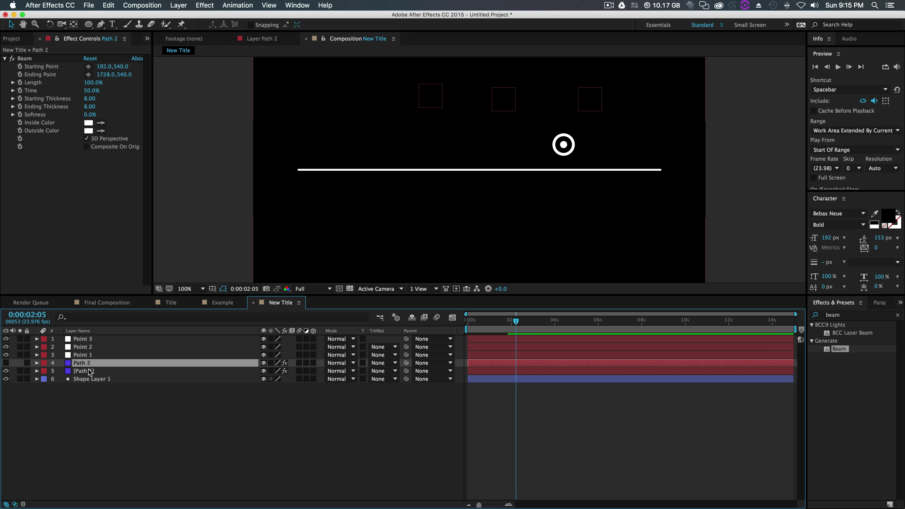
left_click(86, 371)
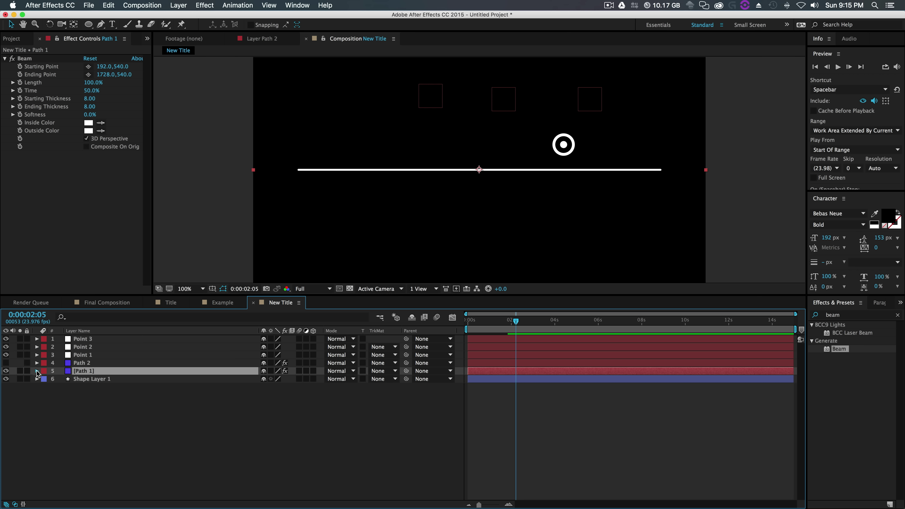
left_click(37, 371)
left_click(75, 363)
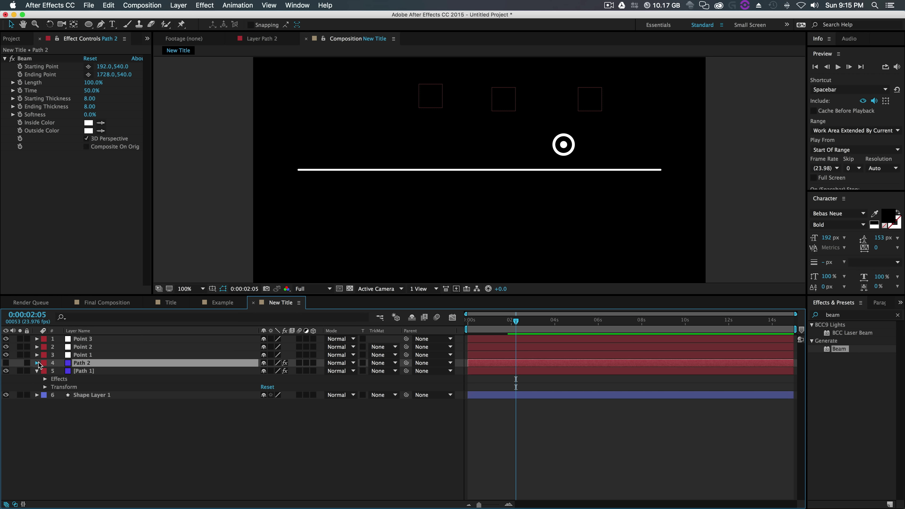
left_click(37, 363)
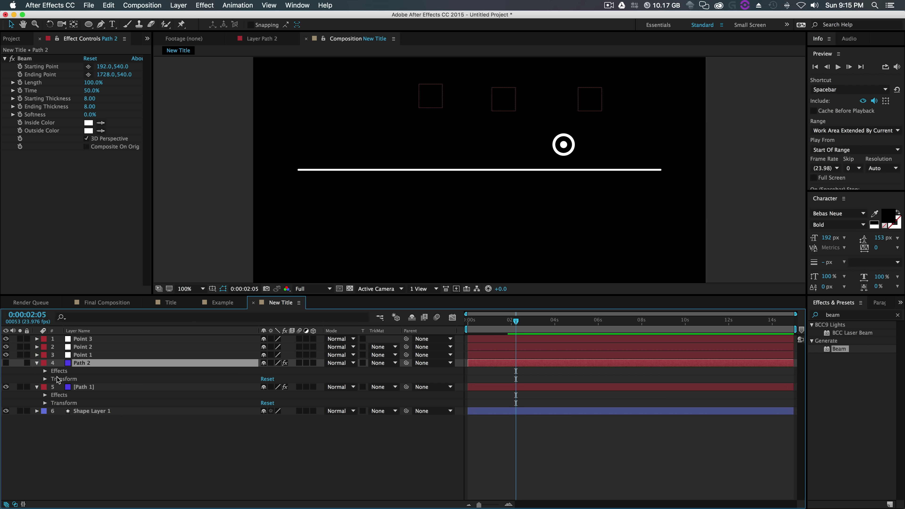
left_click(46, 372)
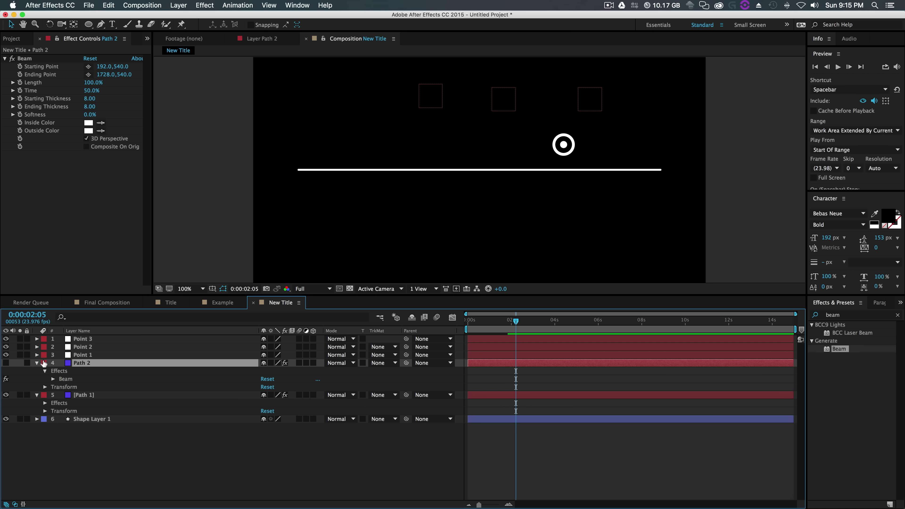
left_click(45, 403)
left_click(53, 379)
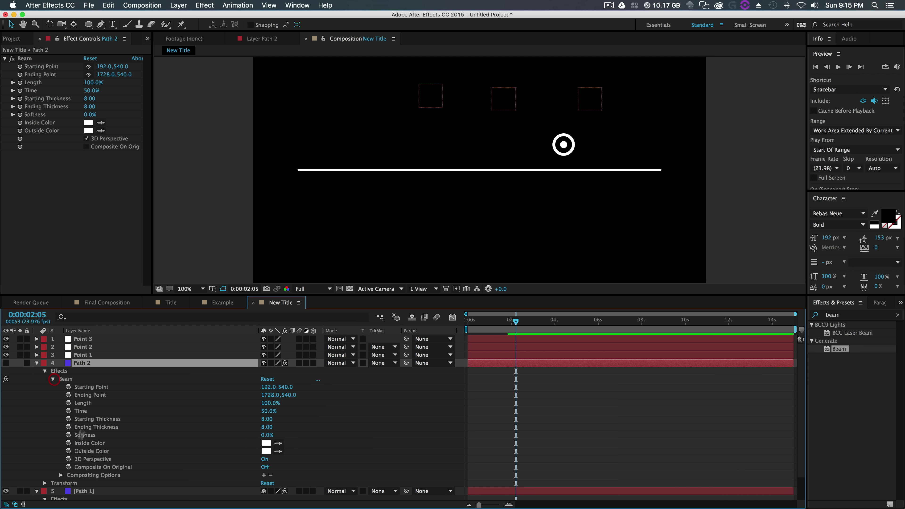
scroll(95, 435, "down", 2)
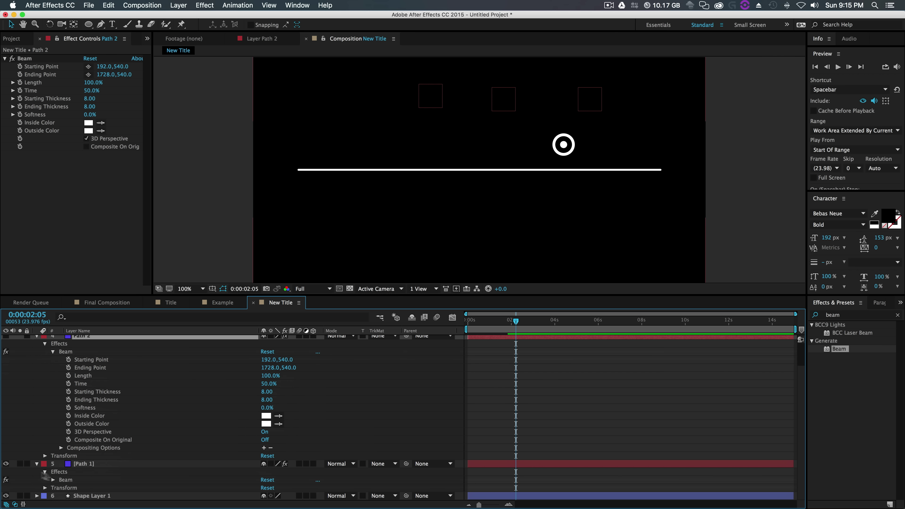
left_click(59, 480)
scroll(92, 437, "down", 6)
scroll(94, 410, "up", 5)
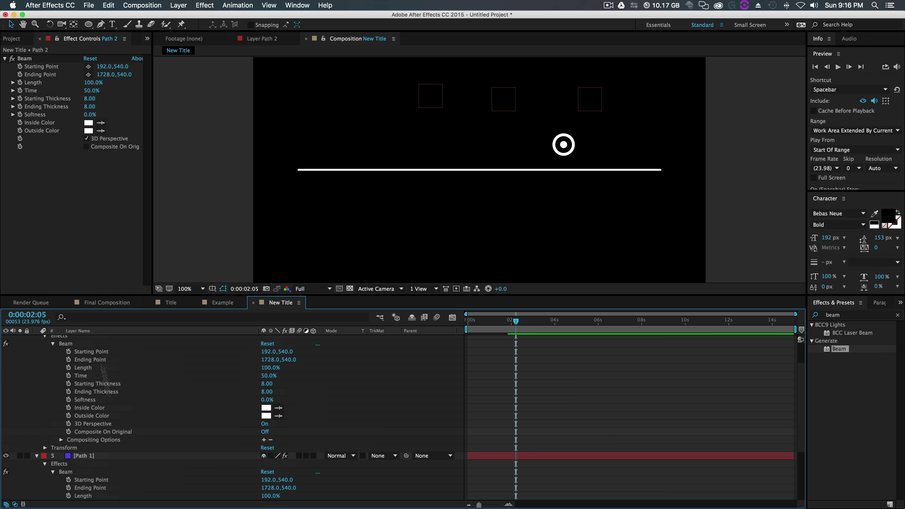
scroll(107, 385, "down", 1)
scroll(121, 420, "up", 5)
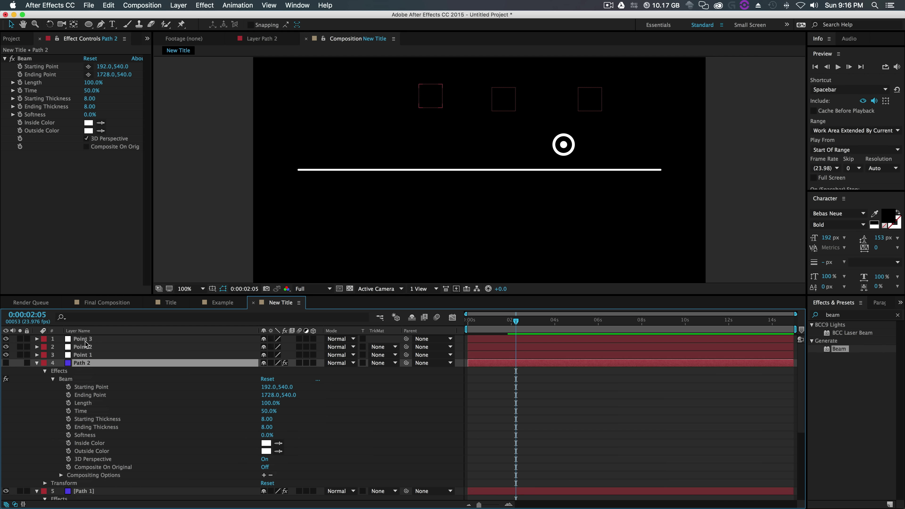
- Expand the Transform properties of the Point 3, Point 2 and Point 1 nulls and locate each one's Position
left_click(91, 355)
left_click(95, 347)
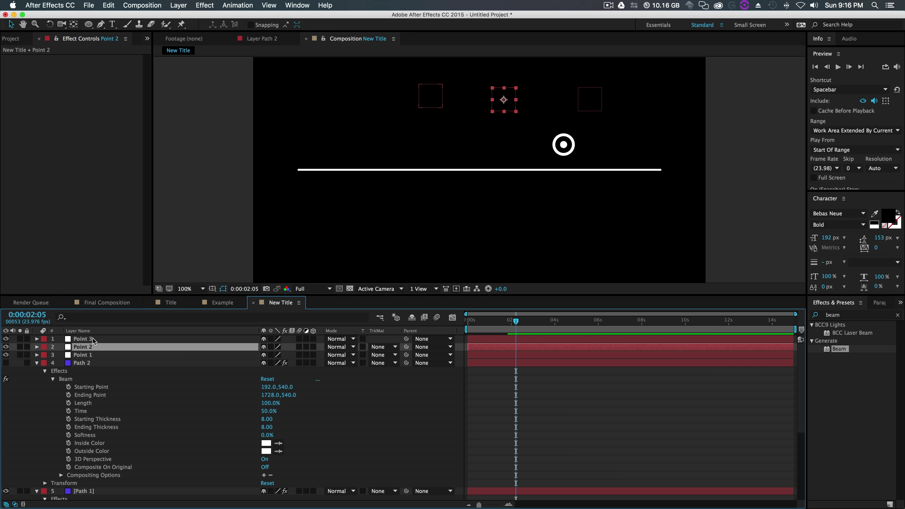
left_click(93, 339)
left_click(37, 339)
left_click(37, 355)
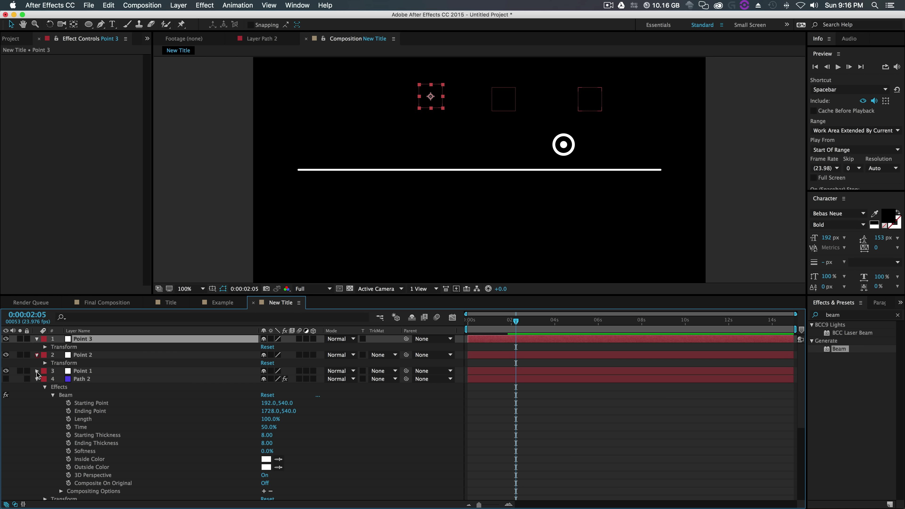
left_click(37, 371)
left_click(45, 347)
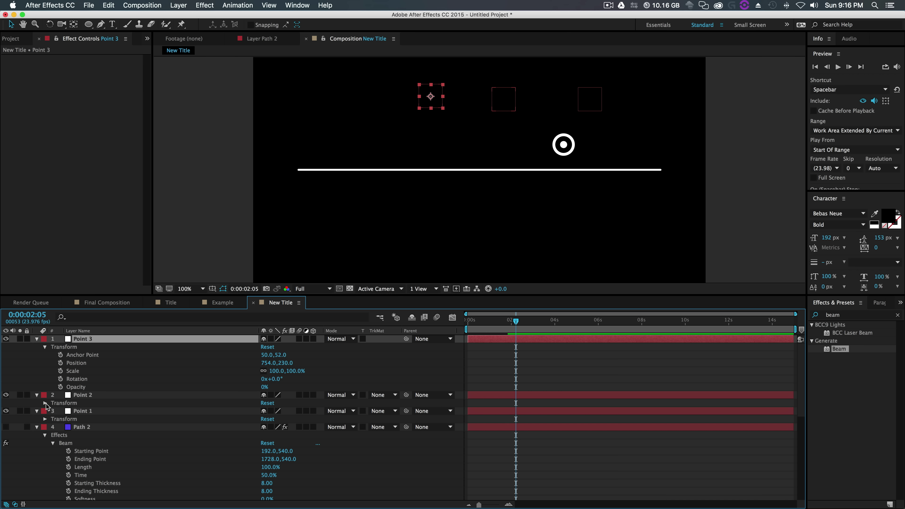
left_click(46, 404)
left_click(45, 460)
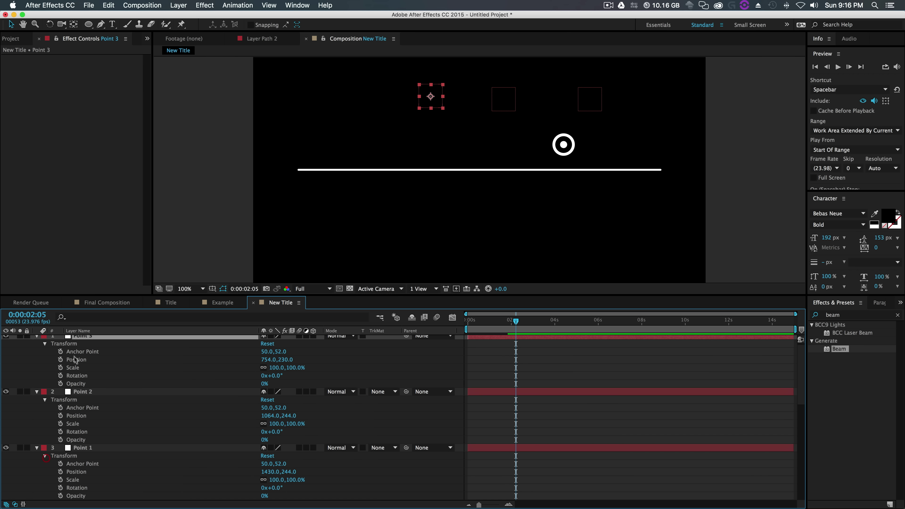
left_click(75, 361)
left_click(77, 416)
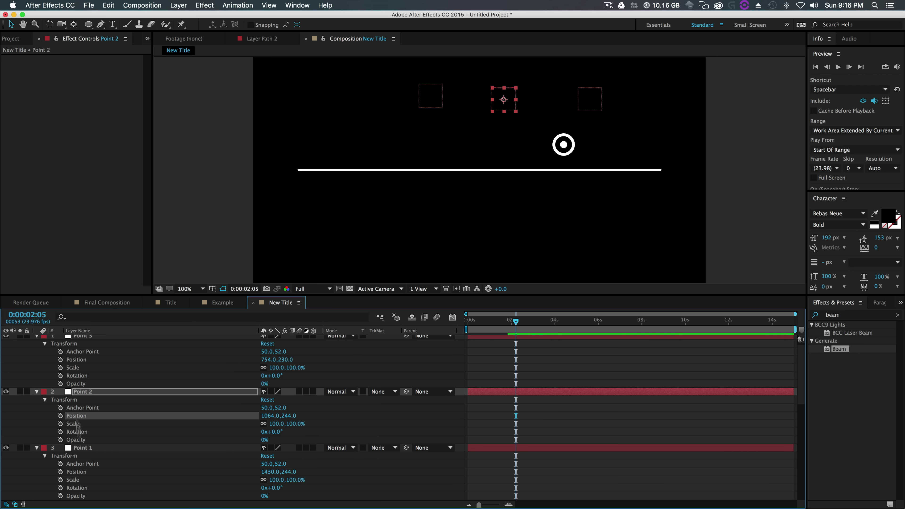
left_click(80, 472)
- Enable an expression on the Starting Point of Path 1's Beam effect
scroll(200, 350, "down", 8)
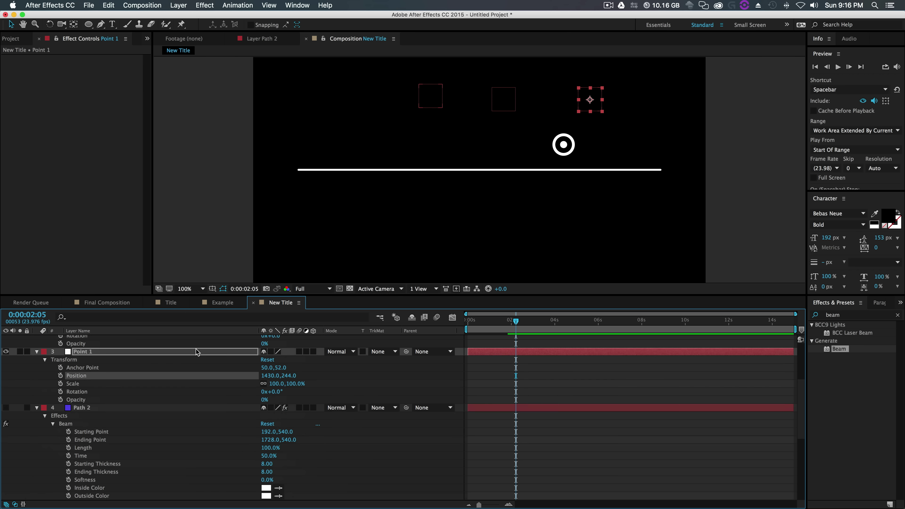
scroll(107, 428, "down", 3)
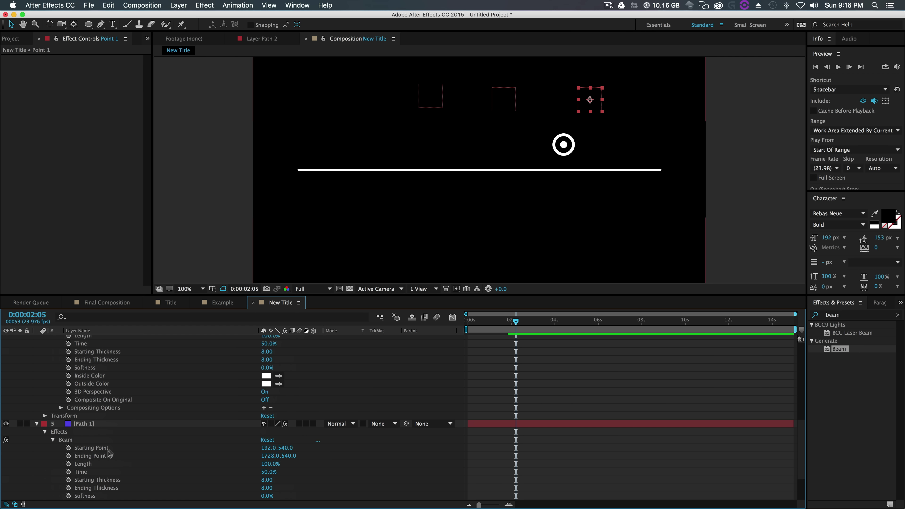
left_click(87, 425)
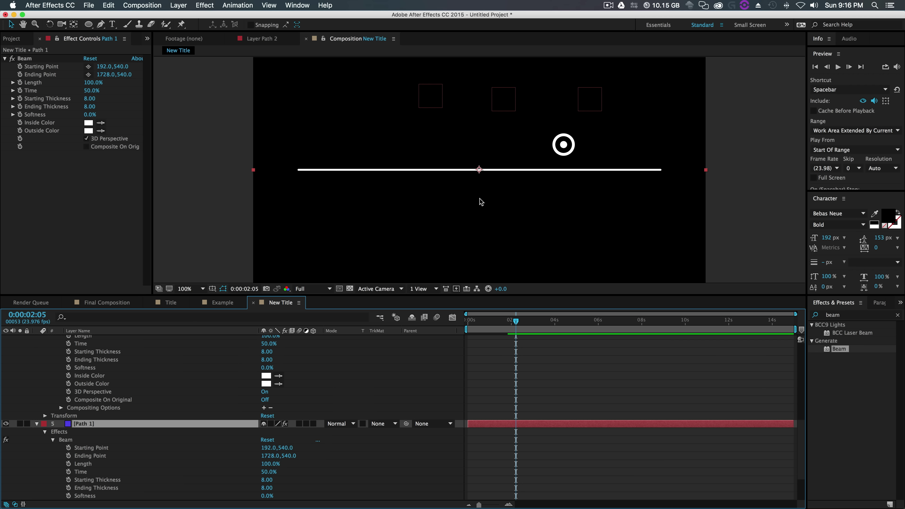
left_click(99, 448)
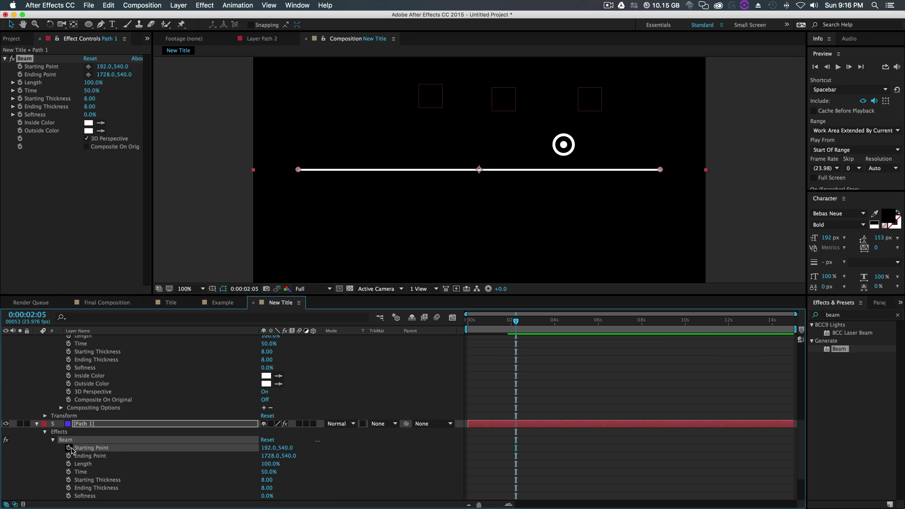
key("alt")
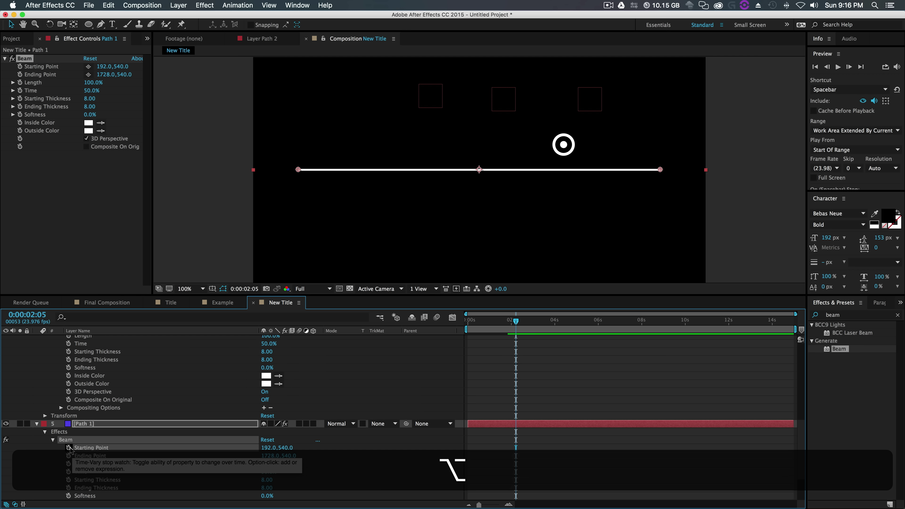
left_click(68, 448, "alt")
scroll(291, 455, "up", 1)
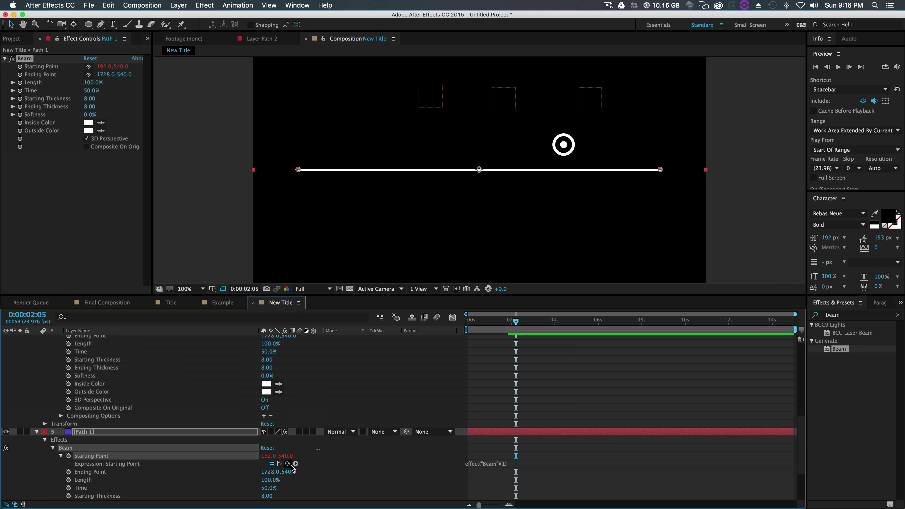
left_click_drag(288, 463, 280, 493)
scroll(281, 494, "down", 3)
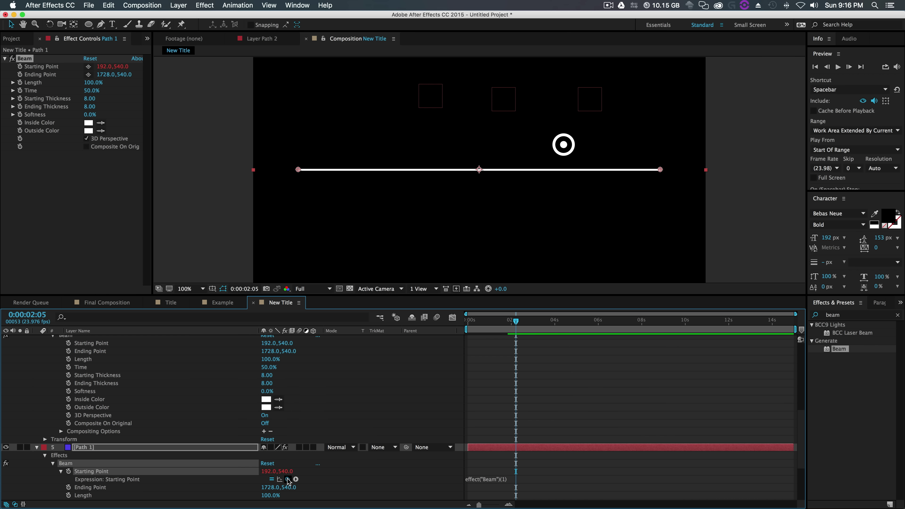
- Collapse the Point 3, Point 2 and Path 2 layers and pick-whip Path 1's Beam Starting Point expression to Point 1's Position
scroll(171, 388, "up", 10)
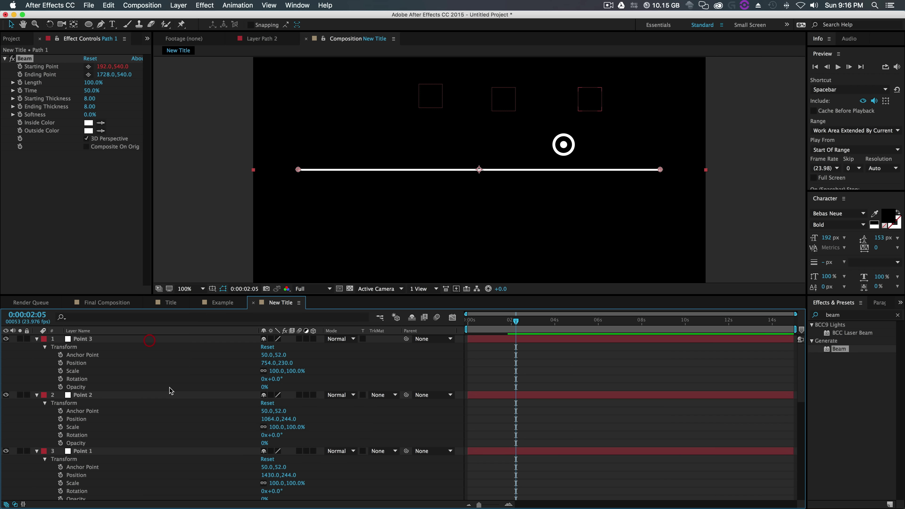
left_click(37, 339)
left_click(37, 347)
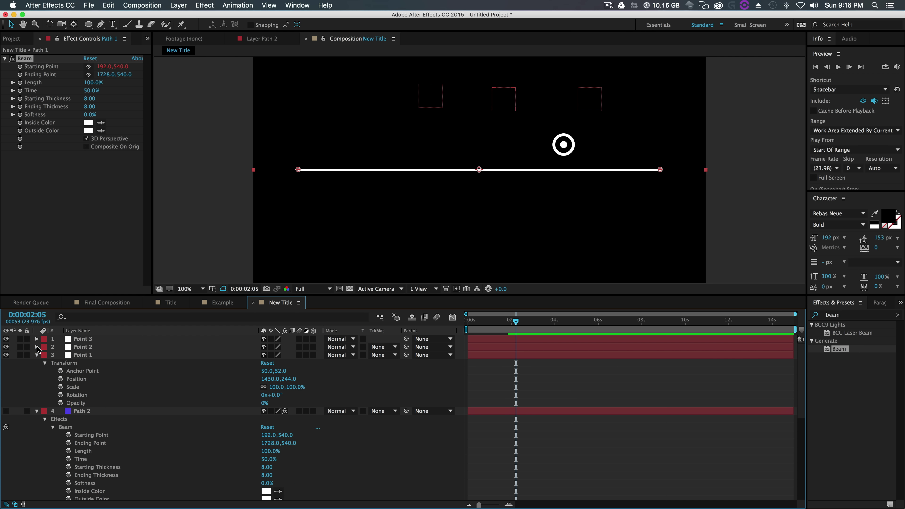
left_click(38, 411)
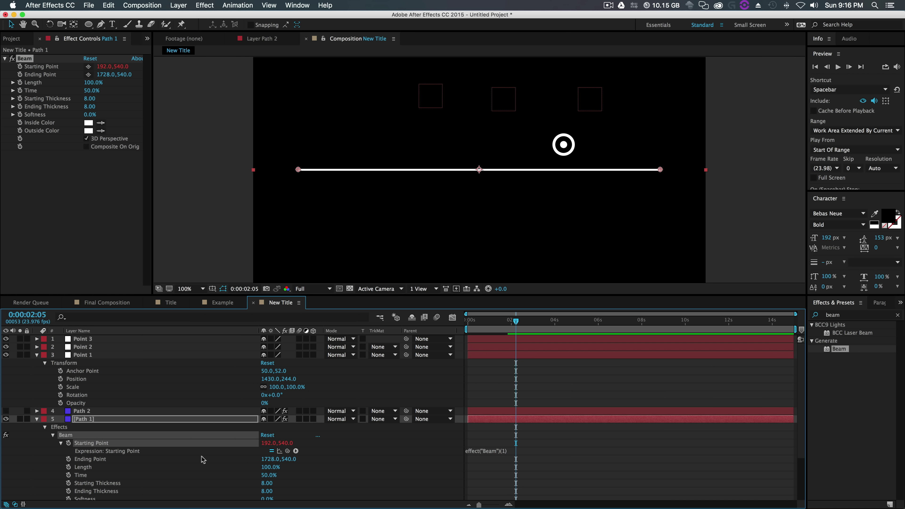
scroll(203, 460, "down", 1)
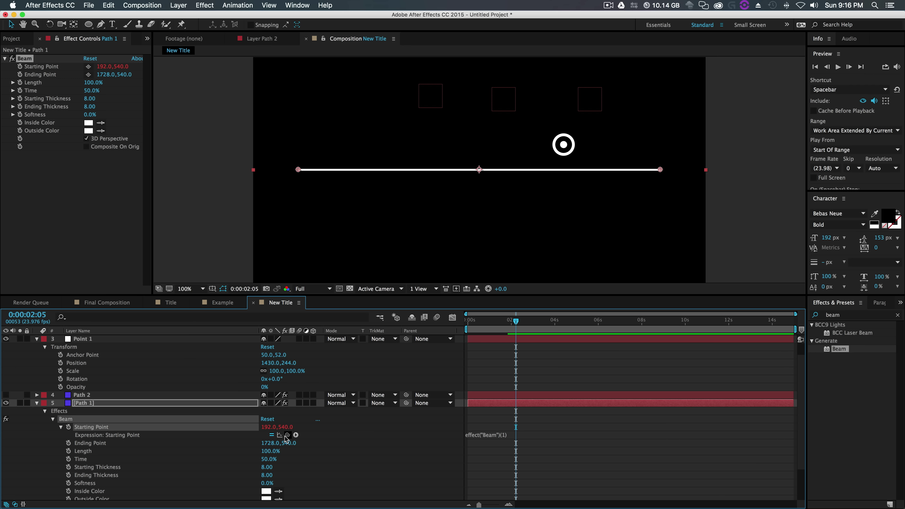
left_click_drag(288, 434, 74, 384)
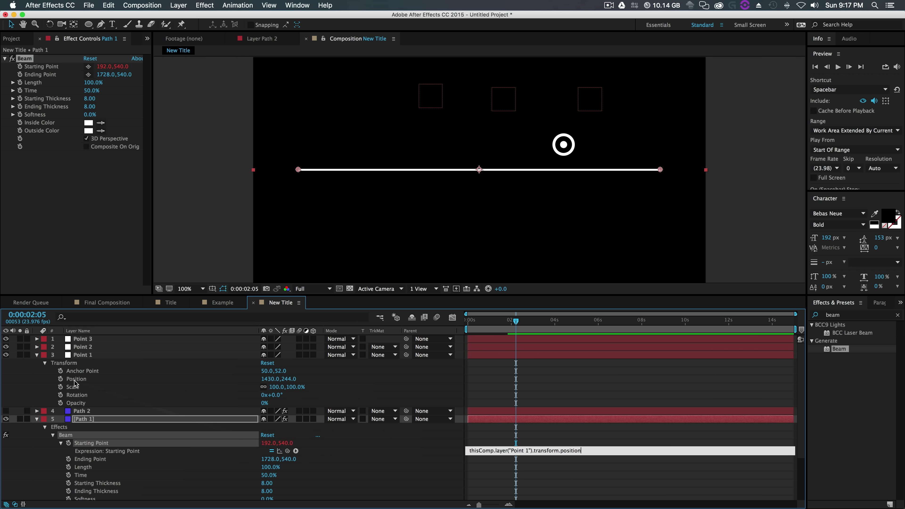
left_click(372, 451)
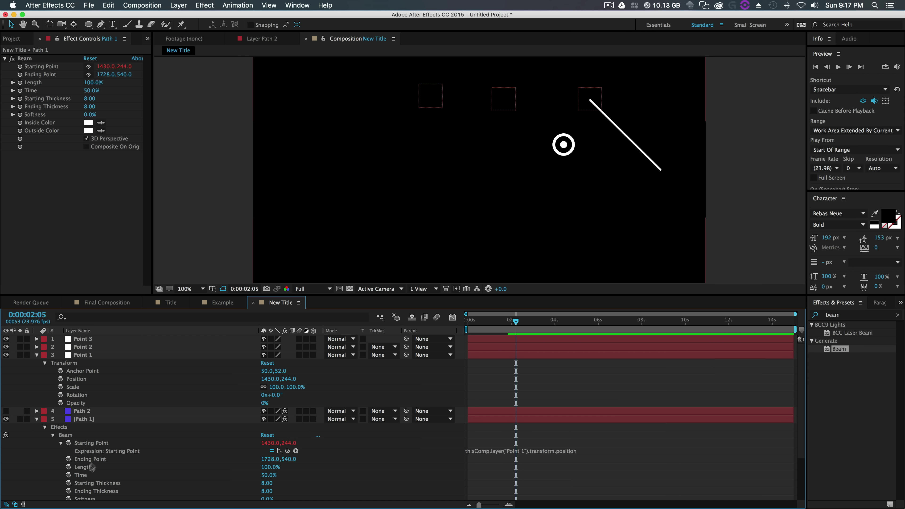
- Add an expression to Path 1's Beam Ending Point and pick-whip it to the Position of the Point 2 null
scroll(130, 452, "down", 1)
left_click(96, 451)
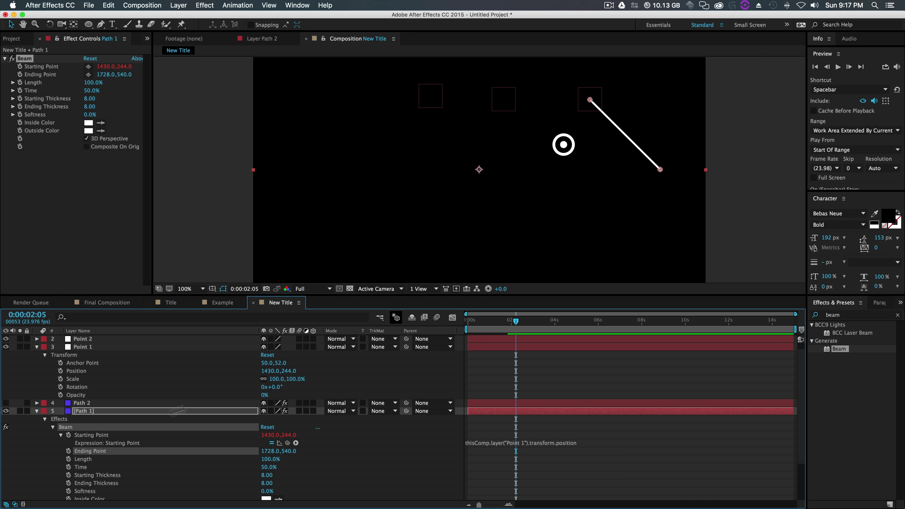
left_click(37, 347)
left_click(37, 339)
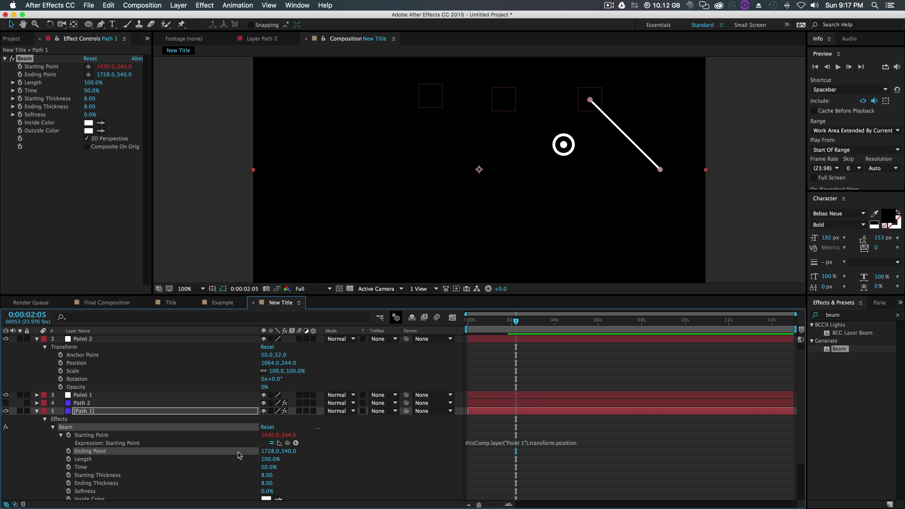
left_click(68, 451, "alt")
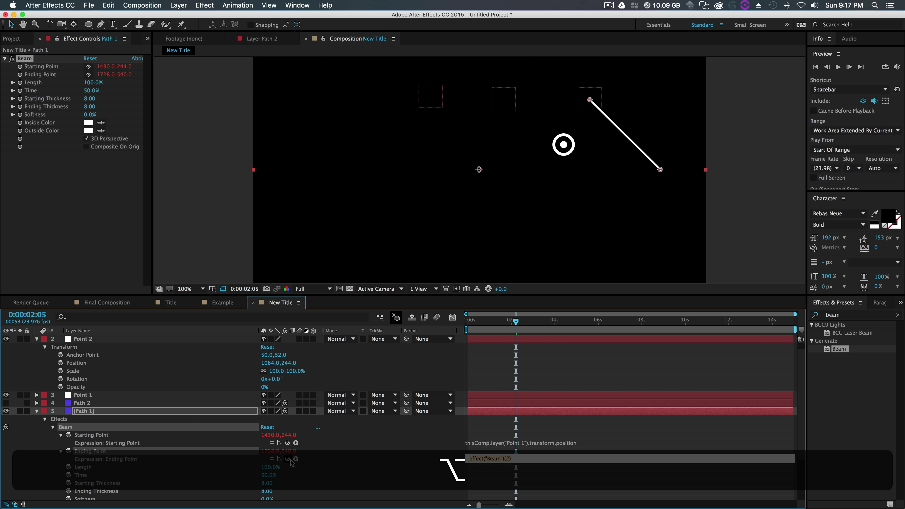
left_click_drag(289, 460, 81, 364)
left_click(127, 267)
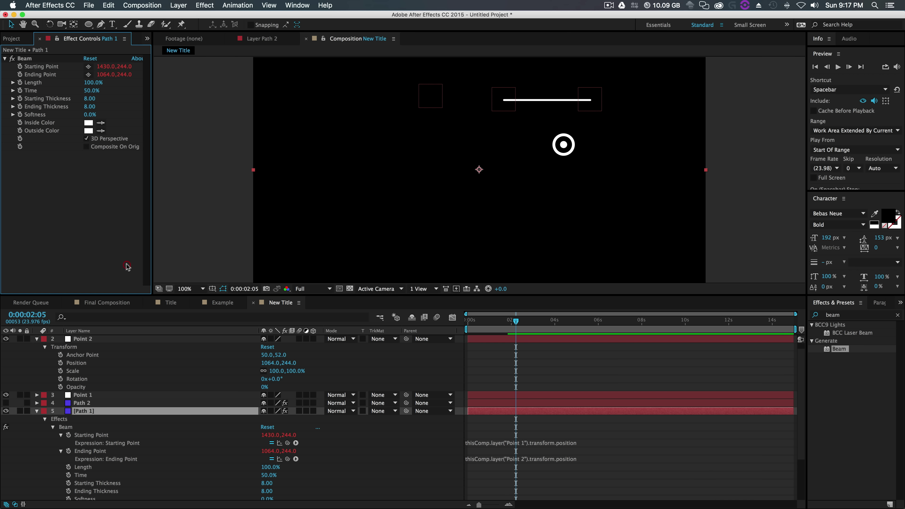
- Try moving the Point 2 null to test its link to the beam, and undo the move
left_click(83, 341)
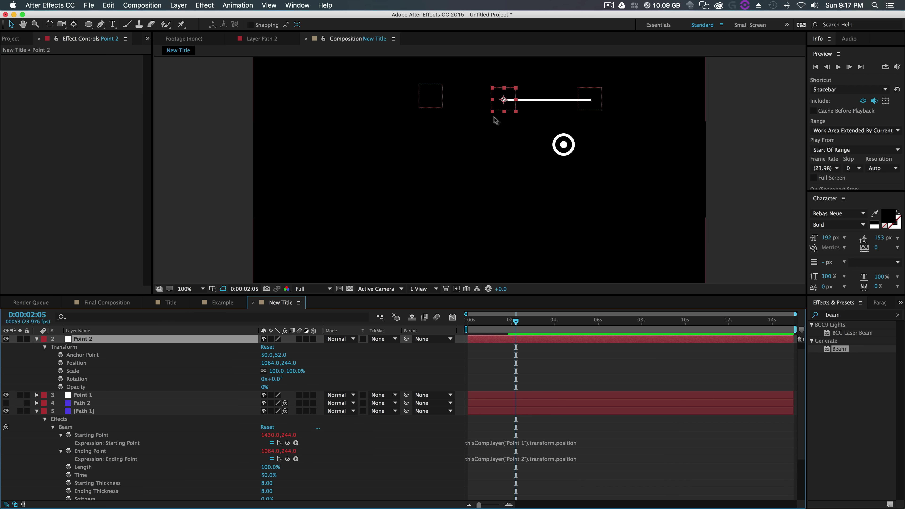
mouse_move(509, 116)
left_mouse_down()
mouse_move(487, 146)
mouse_move(503, 169)
mouse_move(484, 120)
mouse_move(496, 116)
left_mouse_up()
key("super+z")
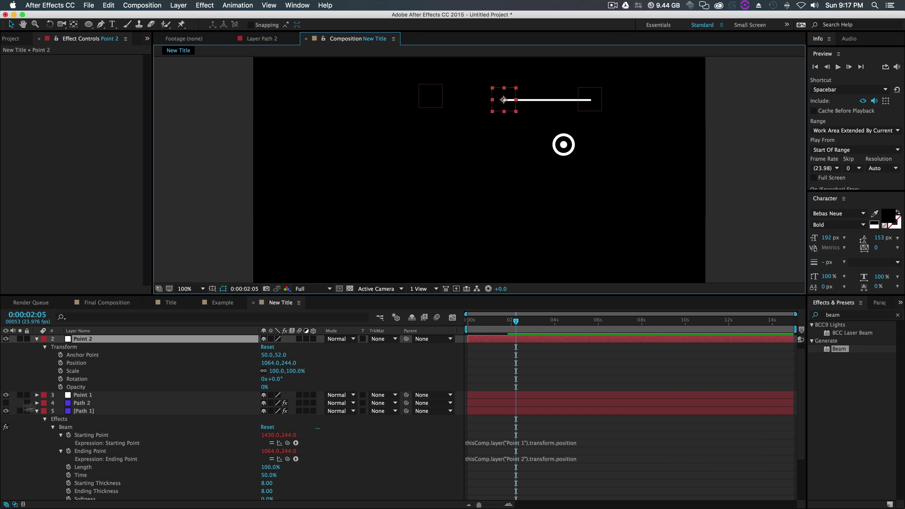
- Make the Path 2 layer visible and collapse the Path 1 layer's properties
left_click(6, 403)
left_click(36, 411)
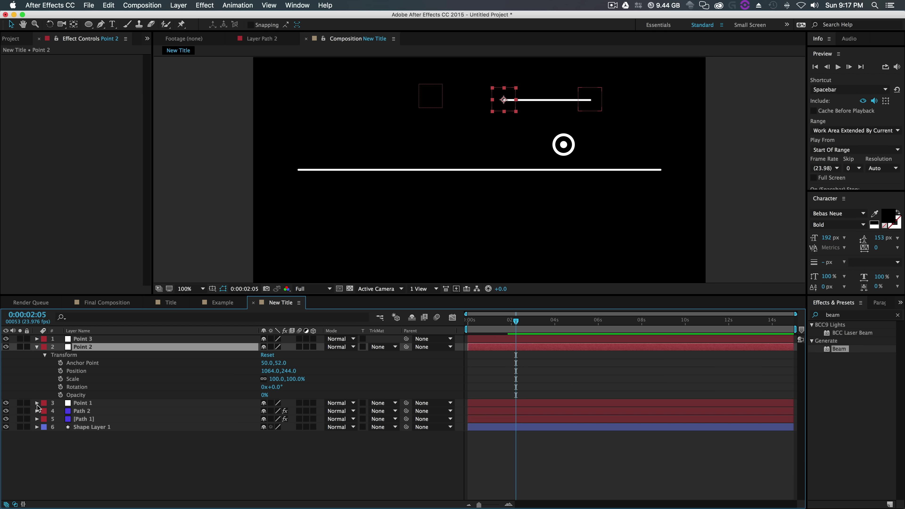
- Add an expression to Path 2's Beam Starting Point and pick-whip it to the Position of the Point 2 null
left_click(37, 411)
scroll(76, 424, "down", 3)
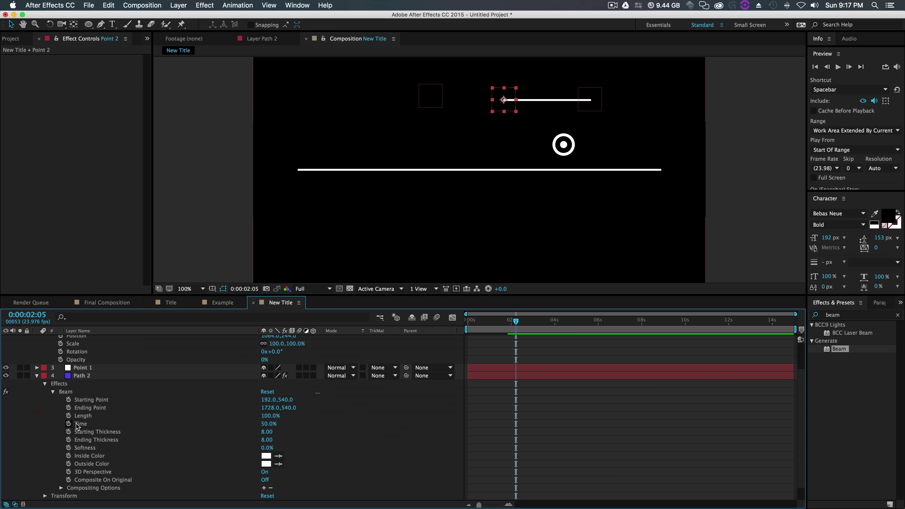
left_click(69, 400, "alt")
scroll(79, 401, "up", 3)
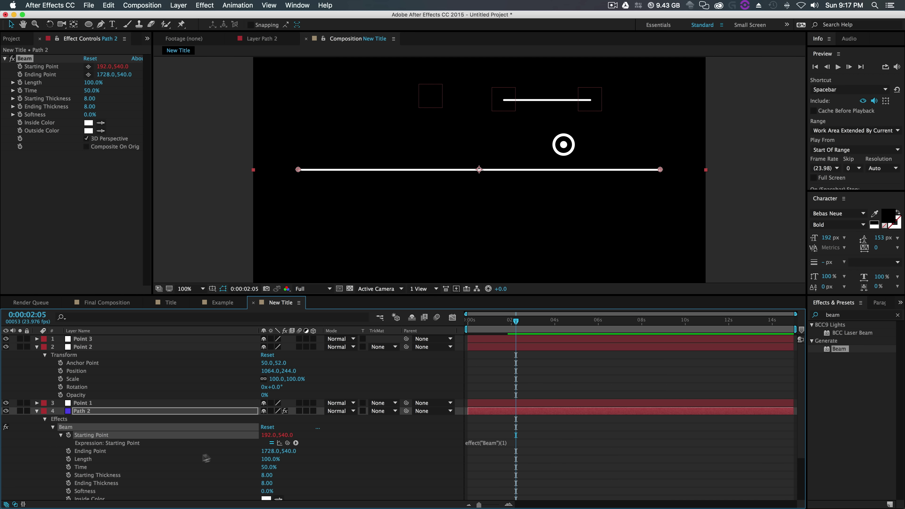
left_click_drag(288, 443, 90, 373)
left_click(139, 276)
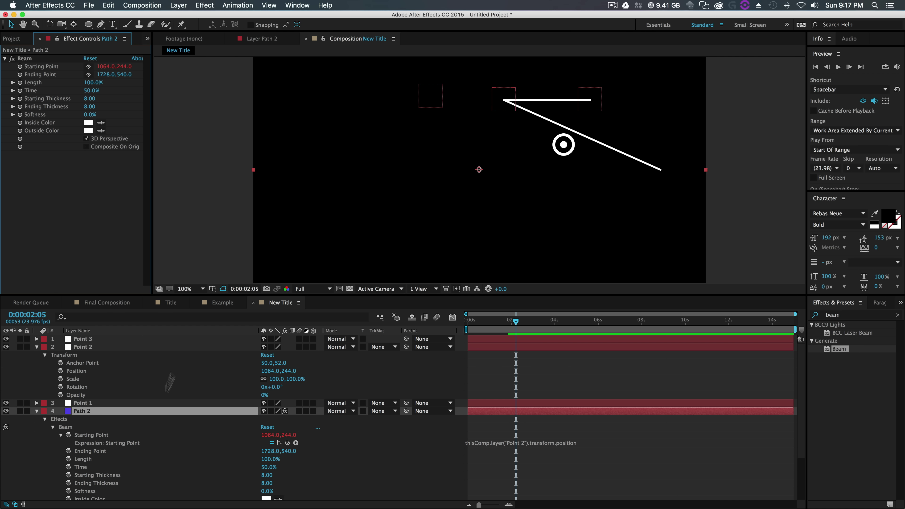
- Link Path 2's Beam Ending Point to the Point 3 null's Position with a pick-whipped expression, and collapse the open layers
left_click(38, 347)
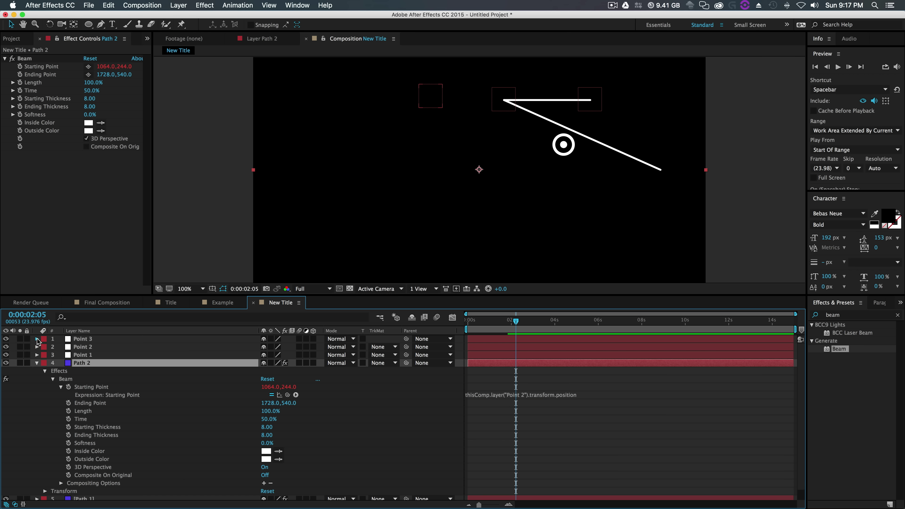
left_click(37, 339)
left_click(69, 451, "alt")
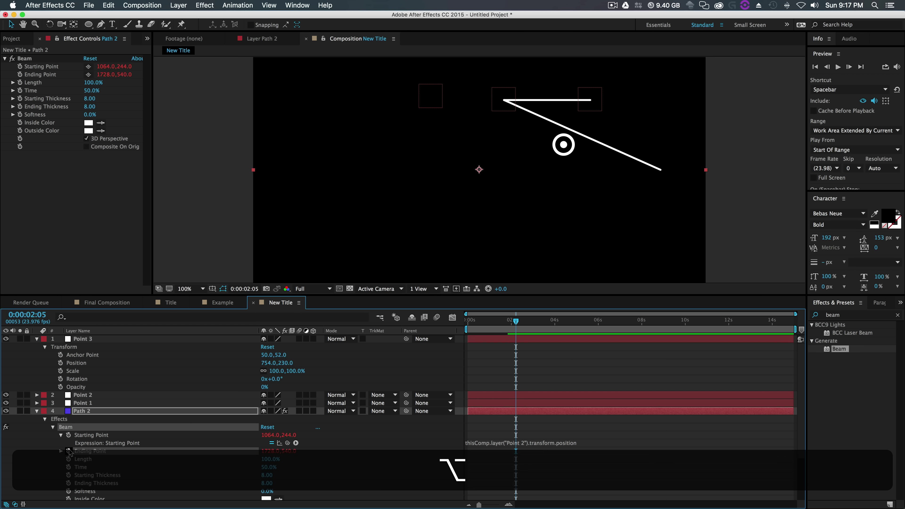
left_click_drag(288, 459, 93, 363)
left_click(123, 378)
left_click(37, 339)
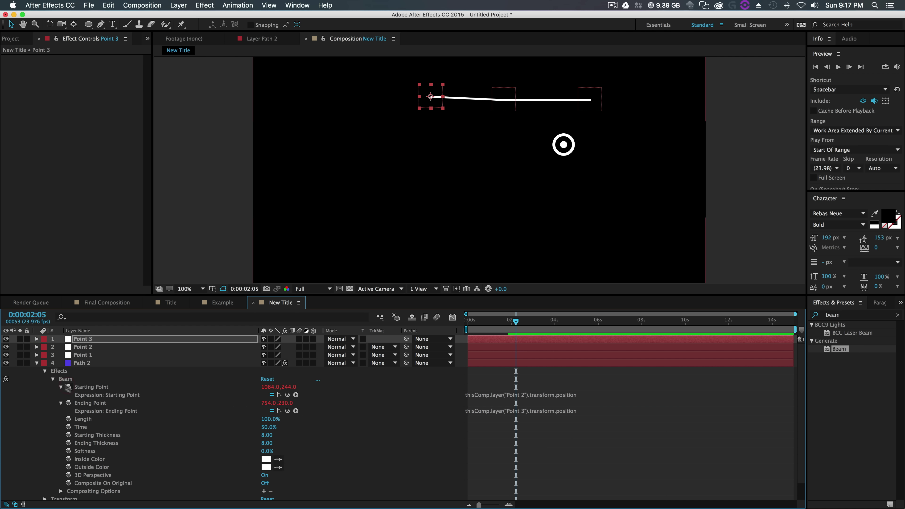
left_click(36, 362)
left_click(212, 178)
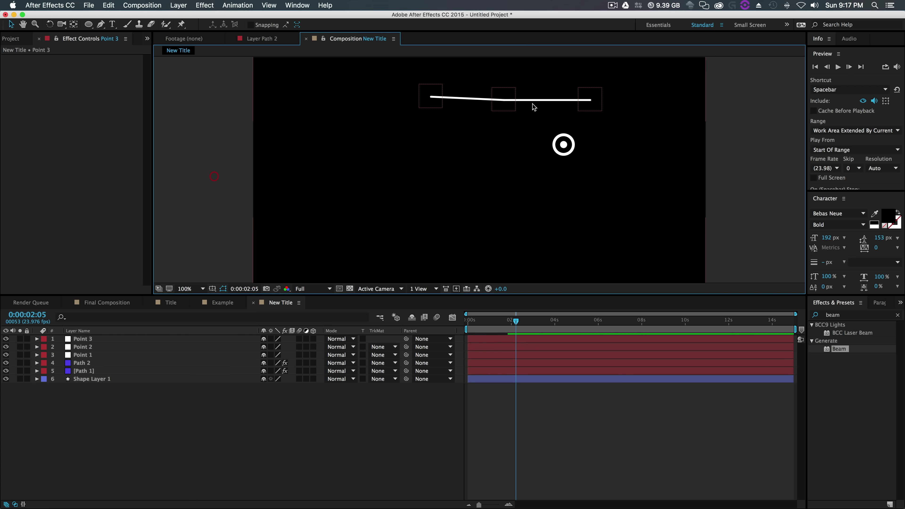
- Move the Point 2 null down and to the right, to about 1122, 344
left_click(505, 105)
left_click_drag(506, 107, 520, 130)
left_click(527, 108)
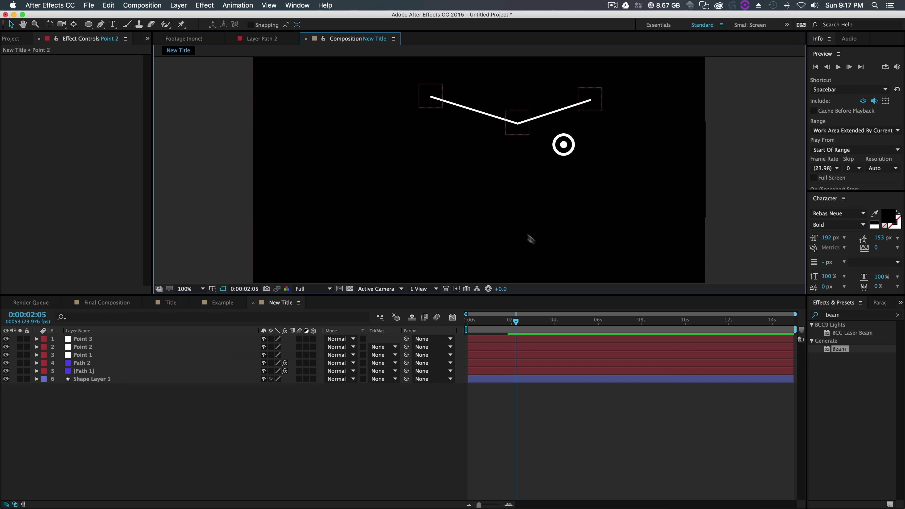
- Move the target circle of Shape Layer 1 onto the Point 1 null, at about 1430, 246, and check its alignment
left_click(103, 379)
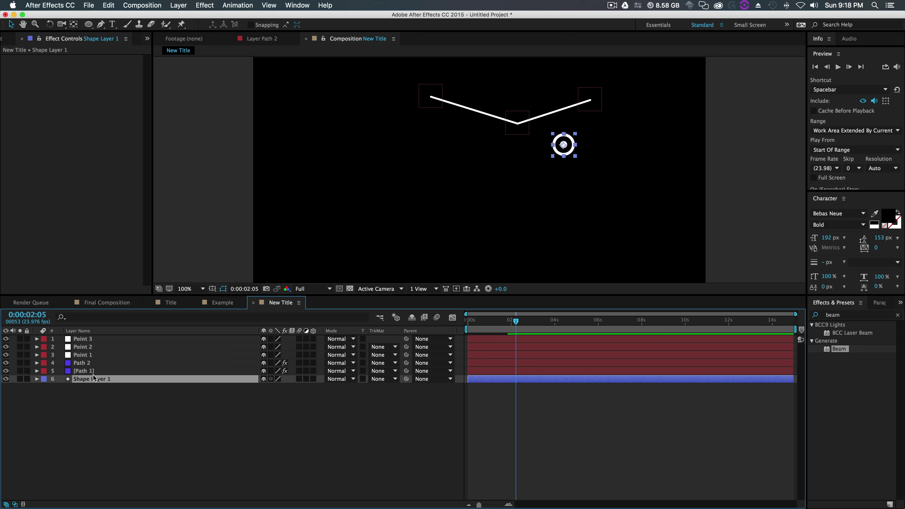
left_click_drag(559, 147, 584, 102)
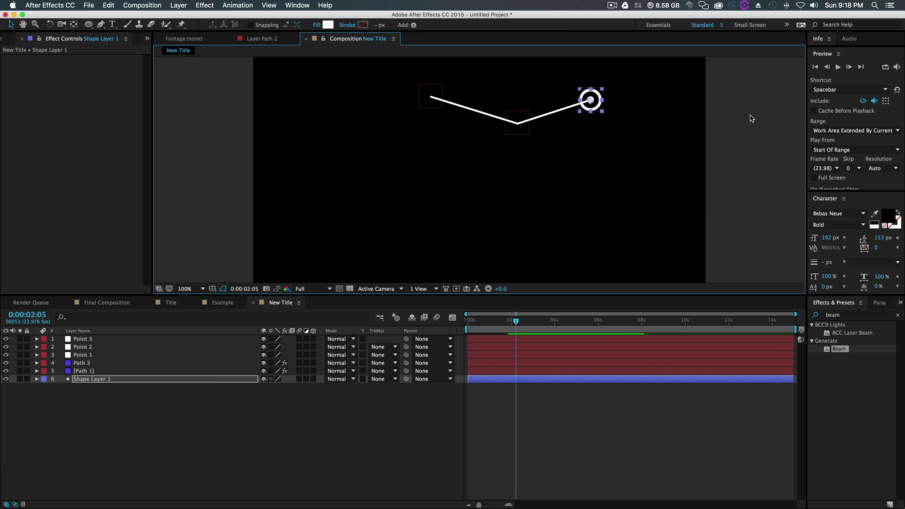
key("period")
key("space")
left_click_drag(668, 149, 500, 302)
key("period")
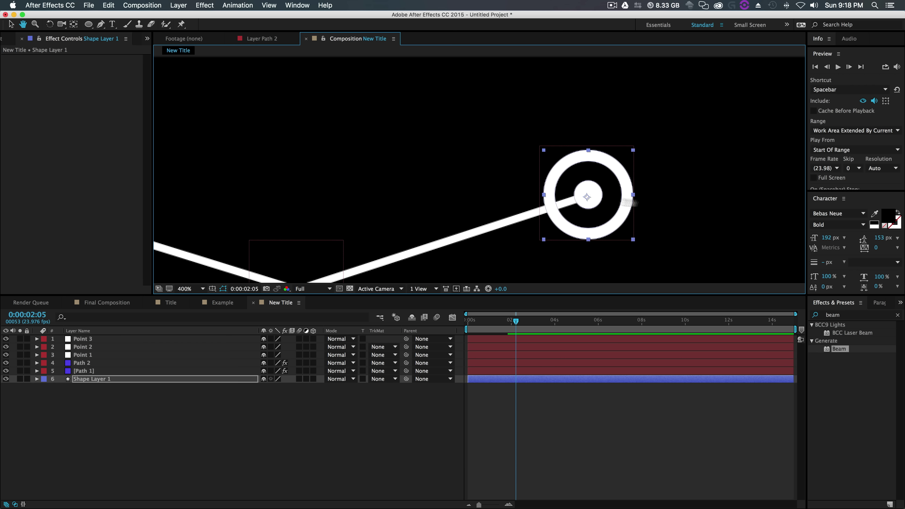
- Add an expression to Shape Layer 1's Position and pick-whip it to the Point 1 null's Position
left_click(96, 378)
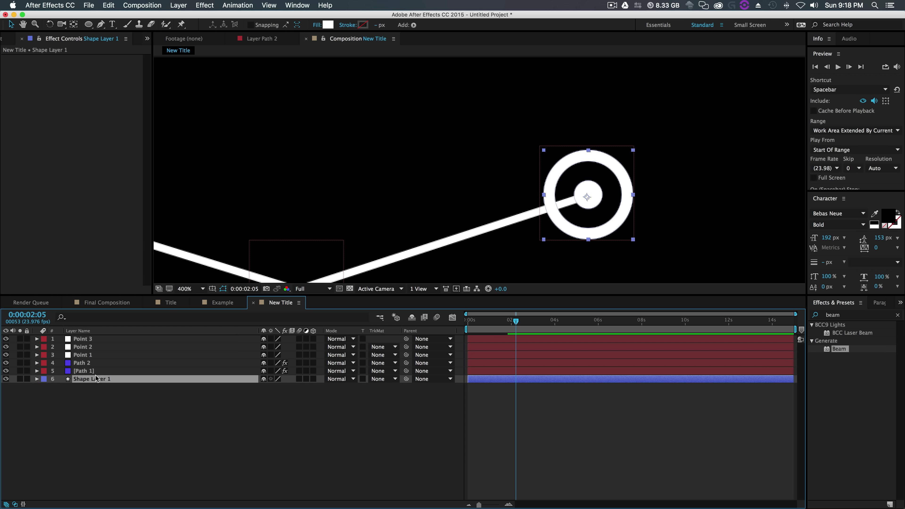
key("p")
left_click(89, 356)
key("p")
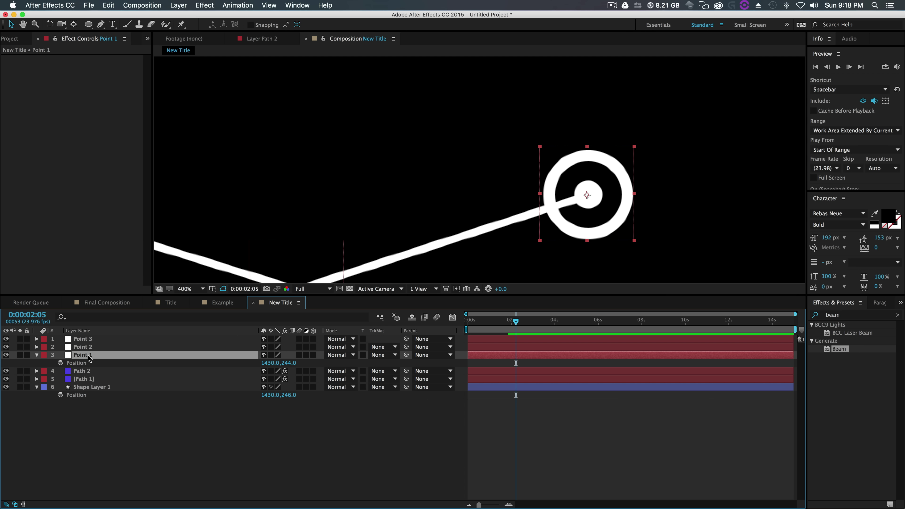
key("alt")
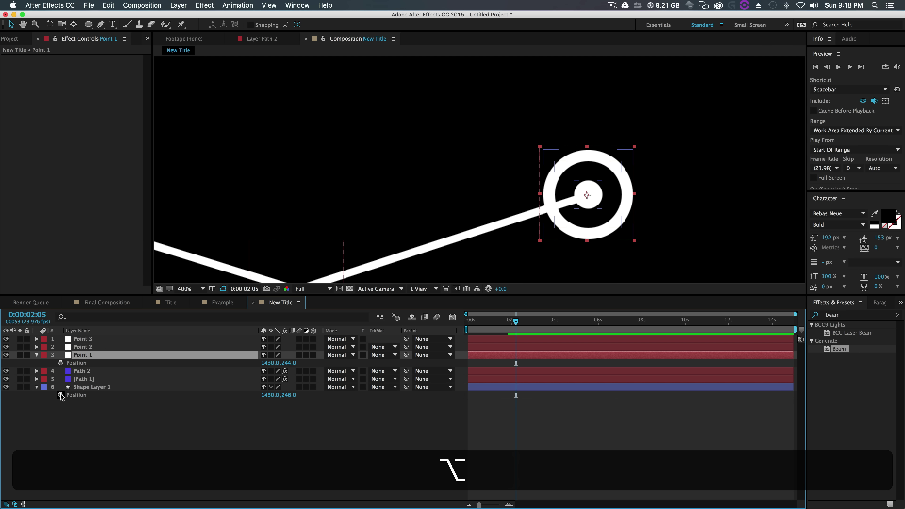
left_click(61, 395, "alt")
left_click_drag(288, 403, 81, 362)
left_click(130, 442)
left_click(37, 355)
left_click(83, 356)
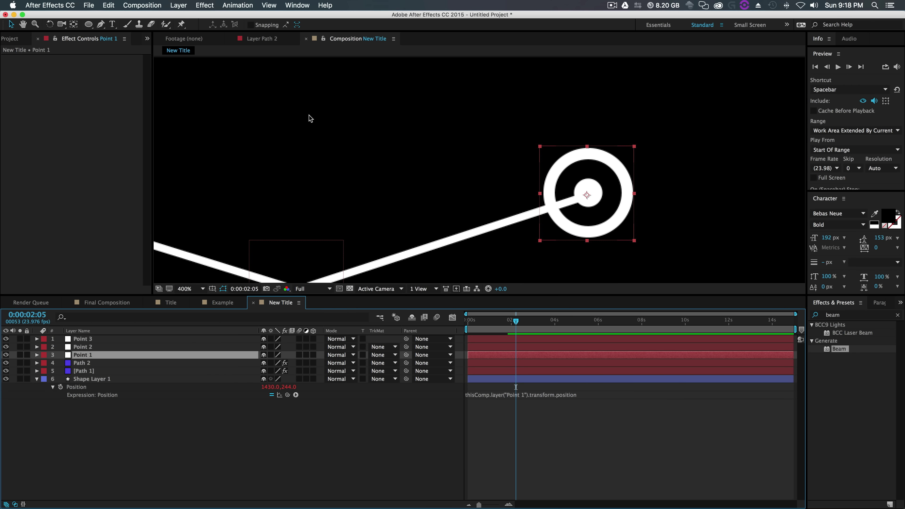
- Move the Point 1 null up and to the right, to about 1492, 180
key("slash")
left_click_drag(507, 176, 521, 159)
left_click(708, 197)
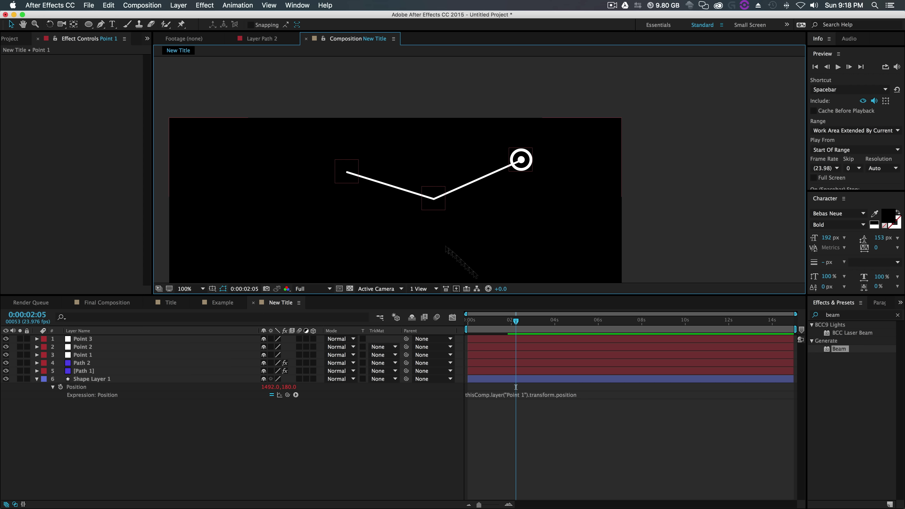
- Set the current time to 0:00:01:22 and reveal Path 1's Beam effect properties in the timeline
mouse_move(513, 323)
left_mouse_down()
mouse_move(467, 326)
mouse_move(509, 332)
left_mouse_up()
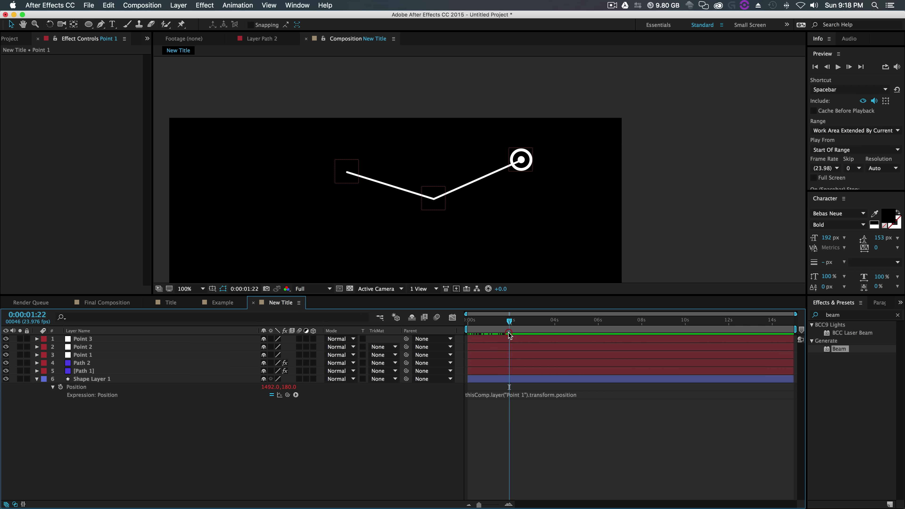
left_click(87, 355)
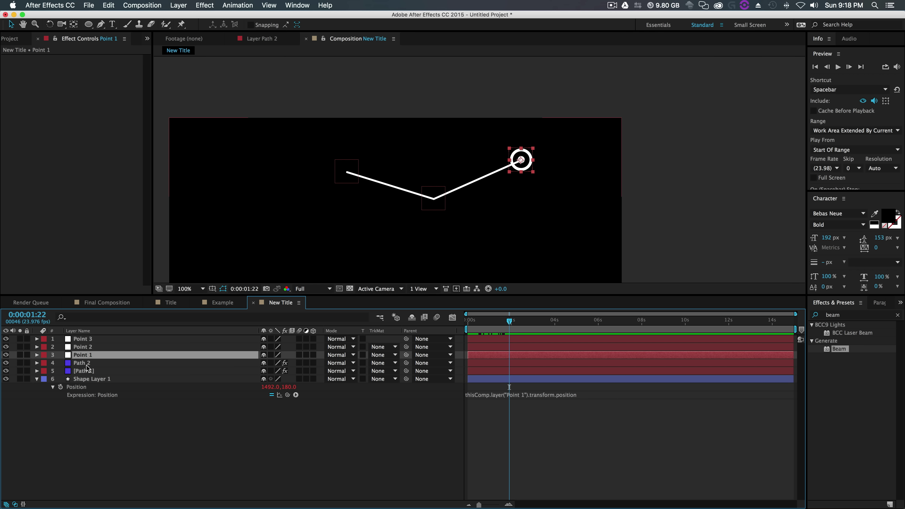
left_click(90, 372)
left_click(37, 371)
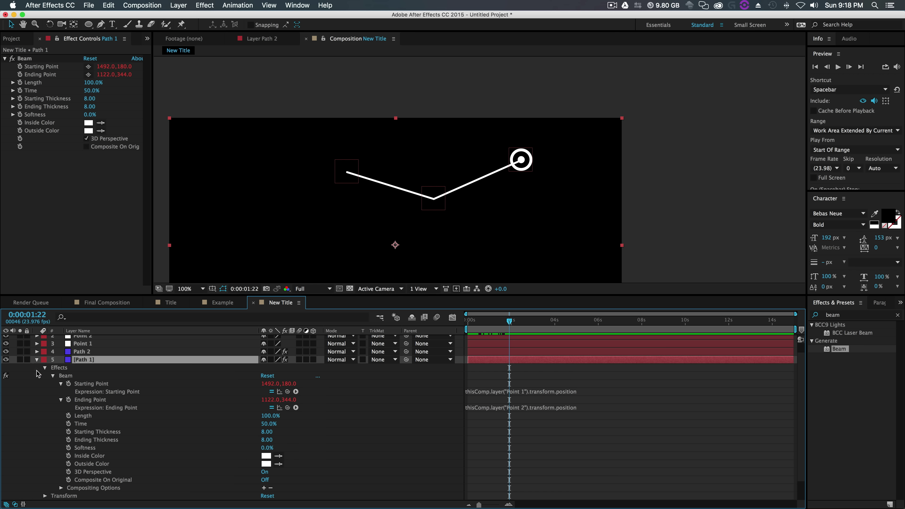
scroll(129, 383, "down", 3)
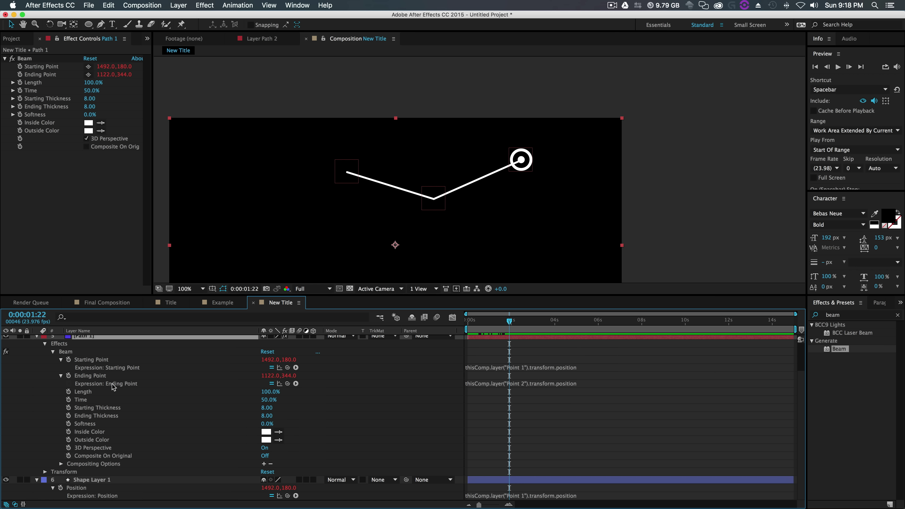
- Try scrubbing Path 1's Beam Time value to shorten the line, and undo the change
left_click_drag(267, 400, 265, 400)
key("super+z")
key("super+z")
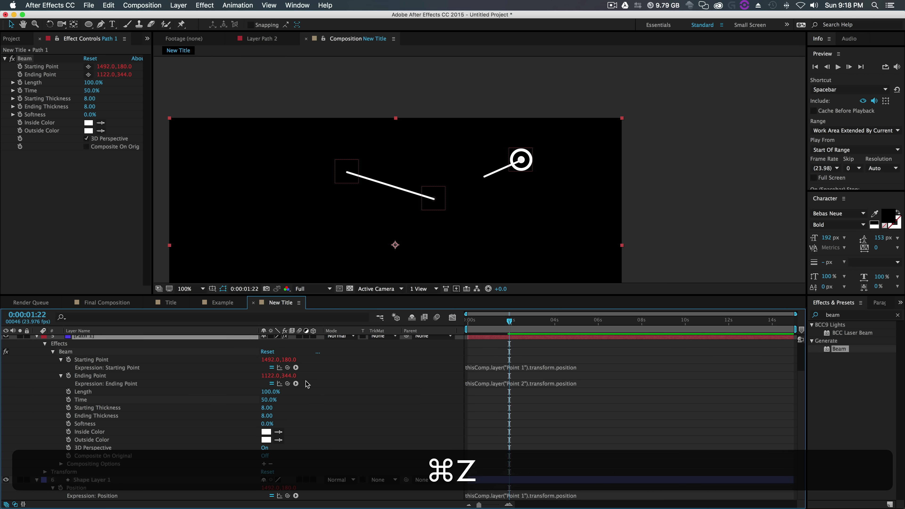
- Keyframe Path 1's Beam Time at 0% at 0:00:01:17 and at 50% just before 4 seconds
mouse_move(509, 325)
left_mouse_down()
mouse_move(535, 322)
mouse_move(491, 324)
mouse_move(520, 334)
left_mouse_up()
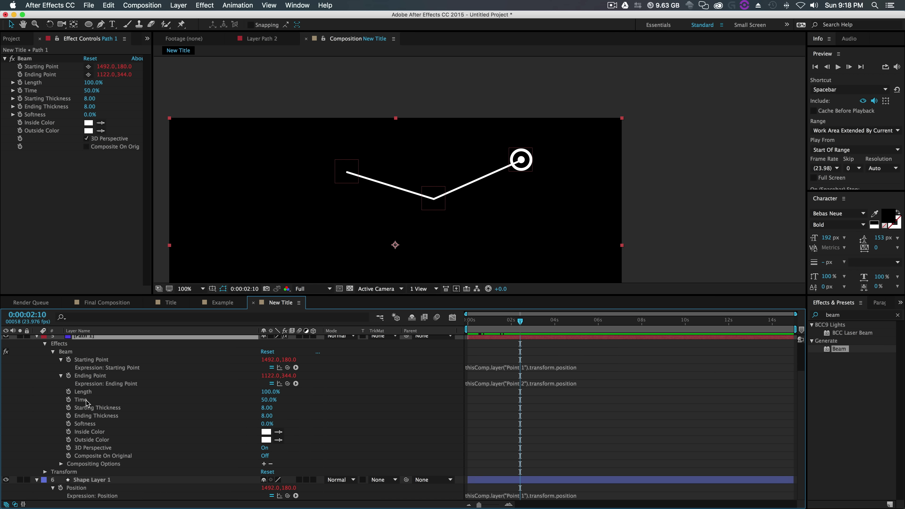
left_click(68, 400)
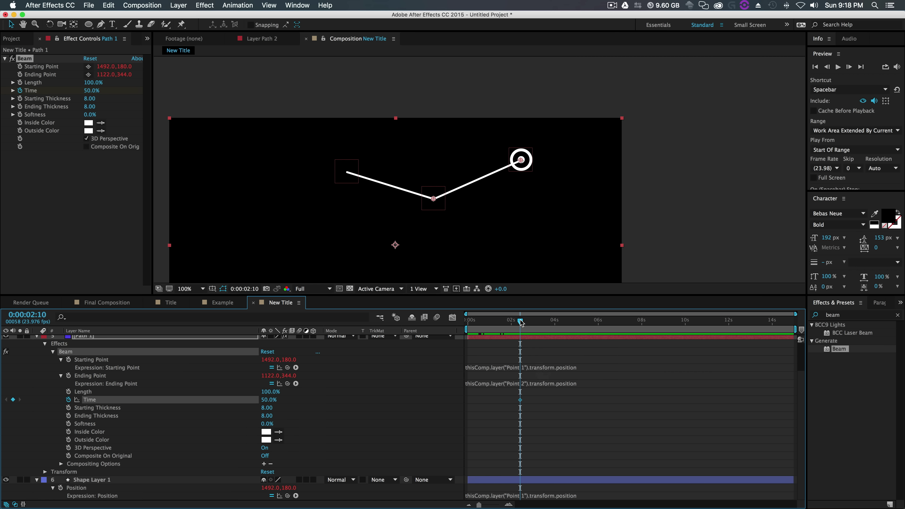
left_click_drag(521, 322, 505, 322)
left_click_drag(521, 400, 557, 400)
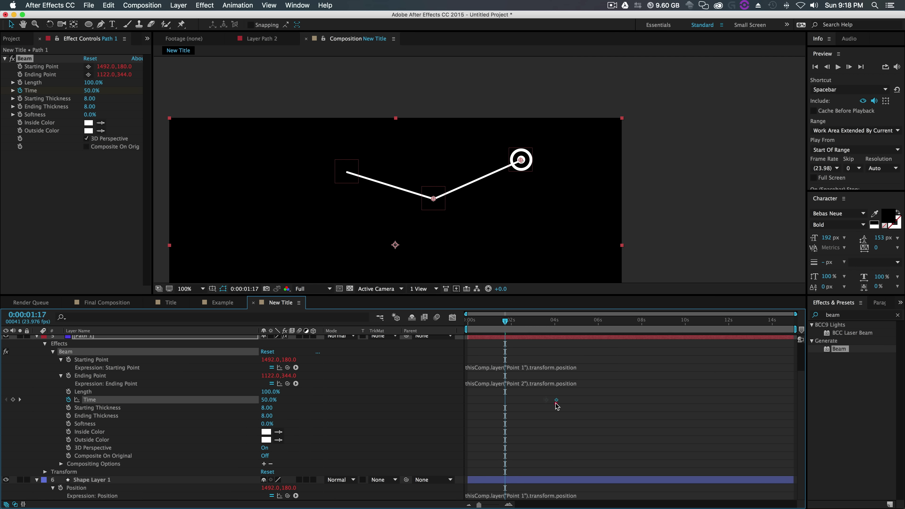
left_click(269, 400)
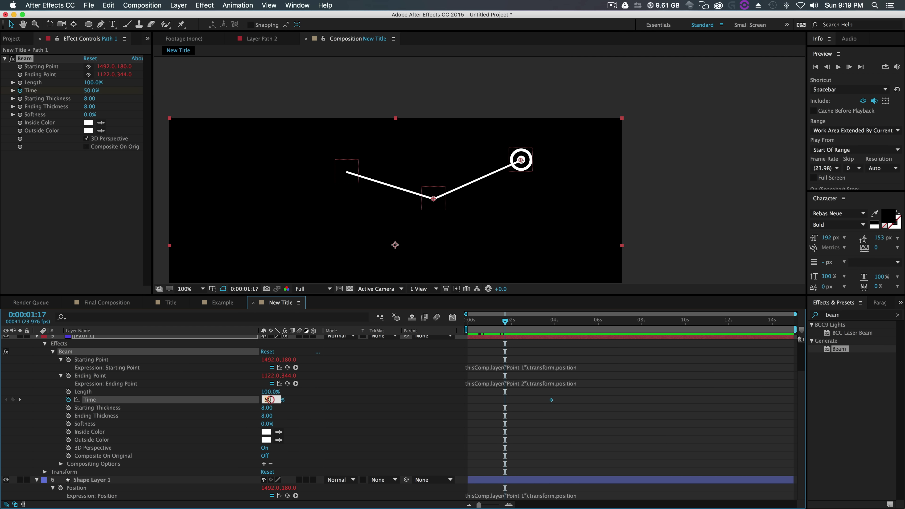
type("0")
key("Return")
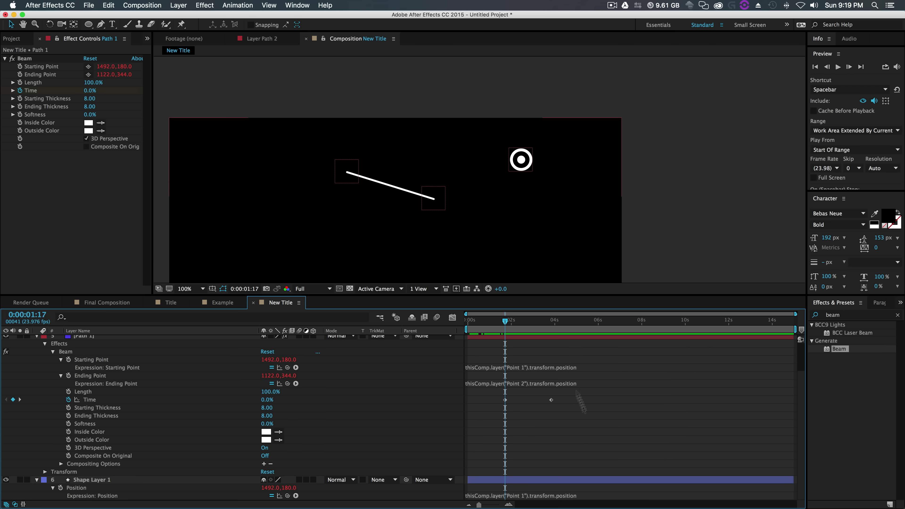
- Apply Easy Ease to both of Path 1's Beam Time keyframes
left_click_drag(506, 322, 540, 330)
left_click_drag(569, 407, 481, 413)
right_click(504, 400)
mouse_move(559, 499)
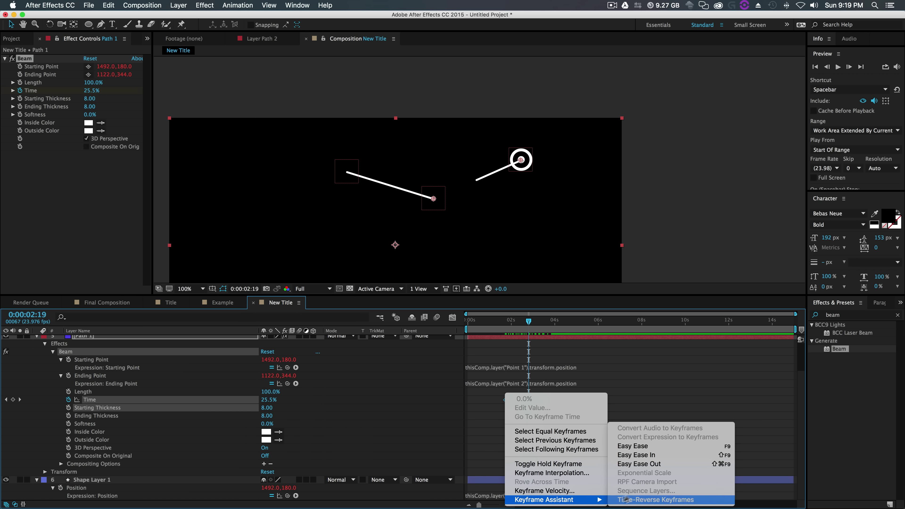
left_click(638, 448)
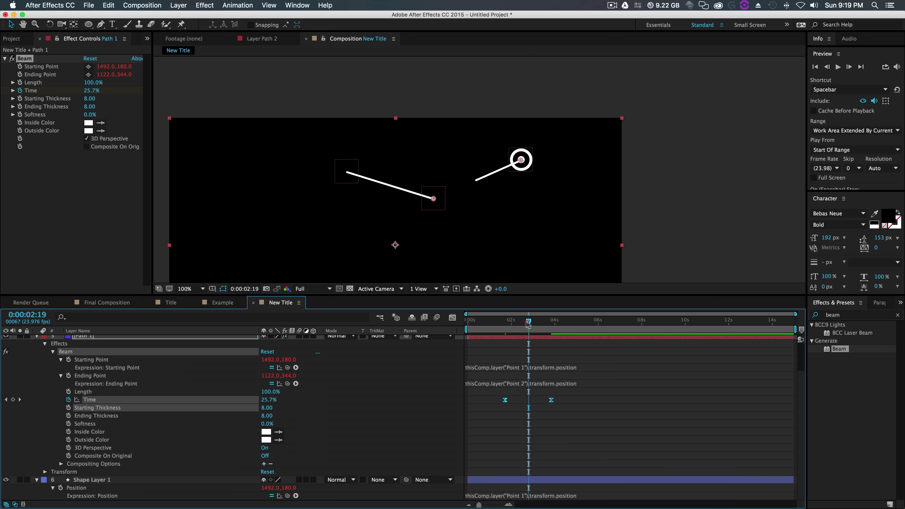
- Preview the eased Path 1 line animation from 0:00:00:17
left_click_drag(527, 323, 484, 329)
key("space")
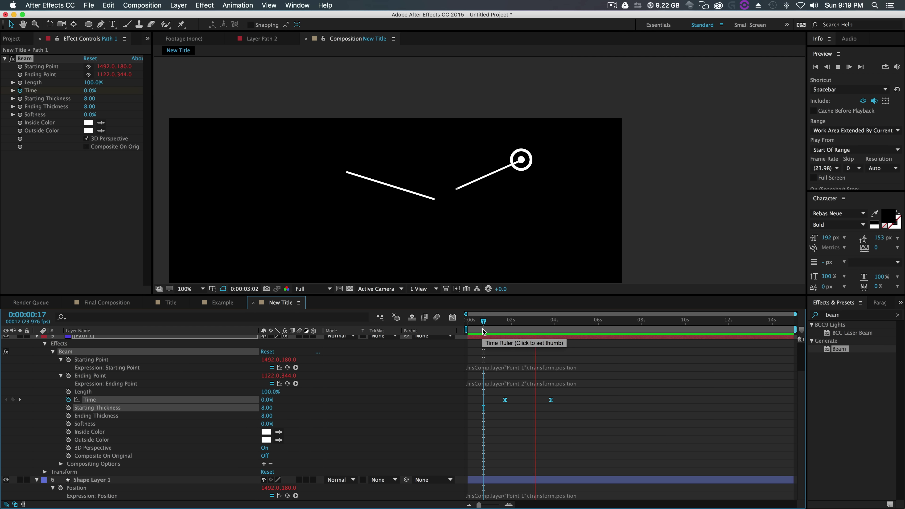
key("space")
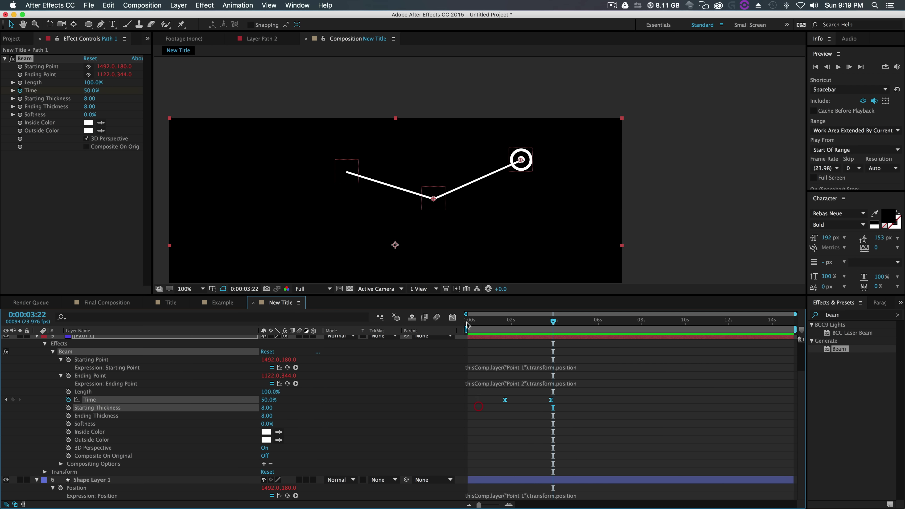
- Reshape the Beam Time speed graph into a sharp peak near 3 seconds and preview the motion from 0:00:01:01
left_click(453, 318)
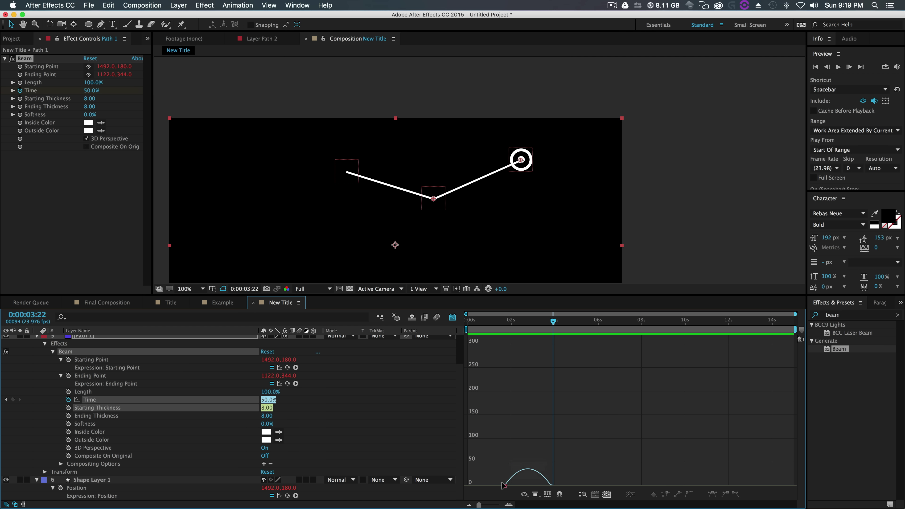
left_click_drag(503, 483, 537, 486)
left_click_drag(470, 321, 491, 323)
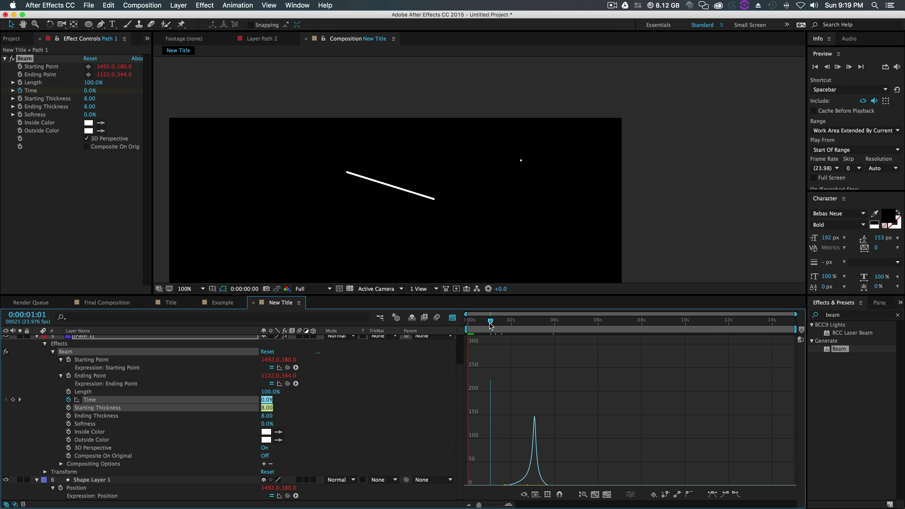
key("space")
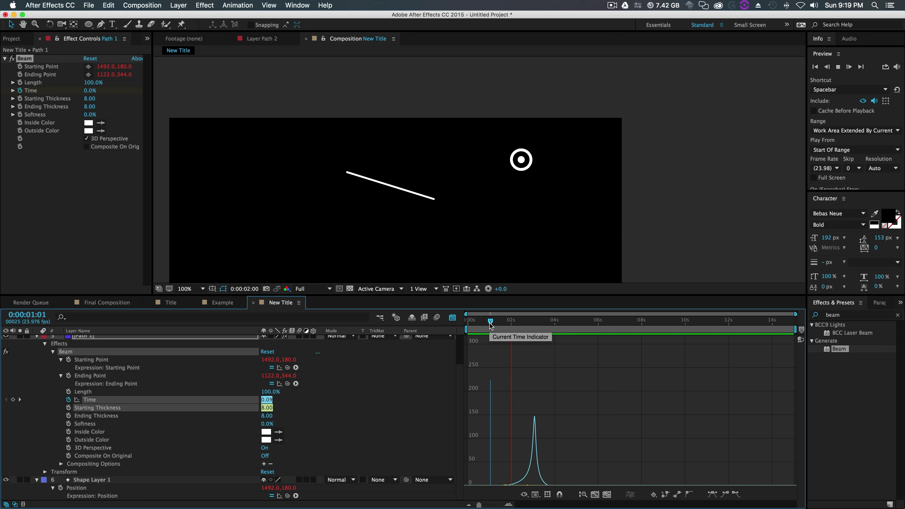
key("space")
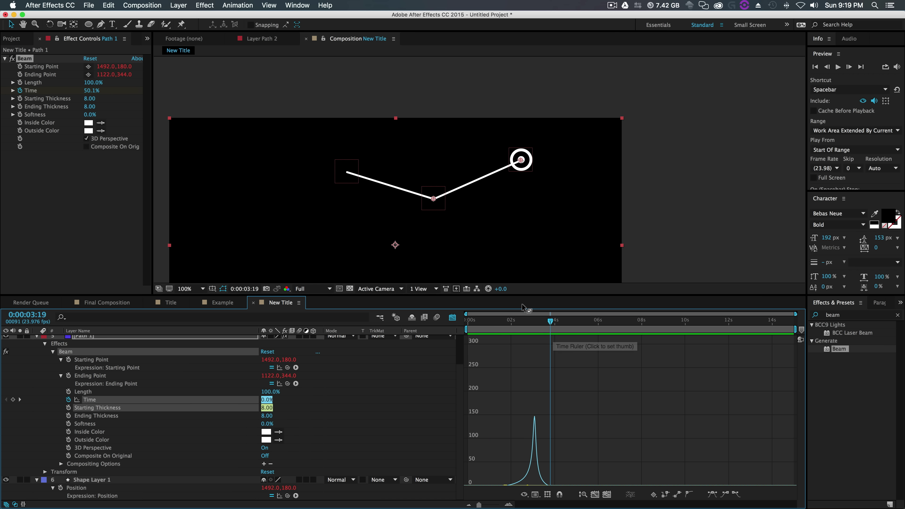
left_click(452, 317)
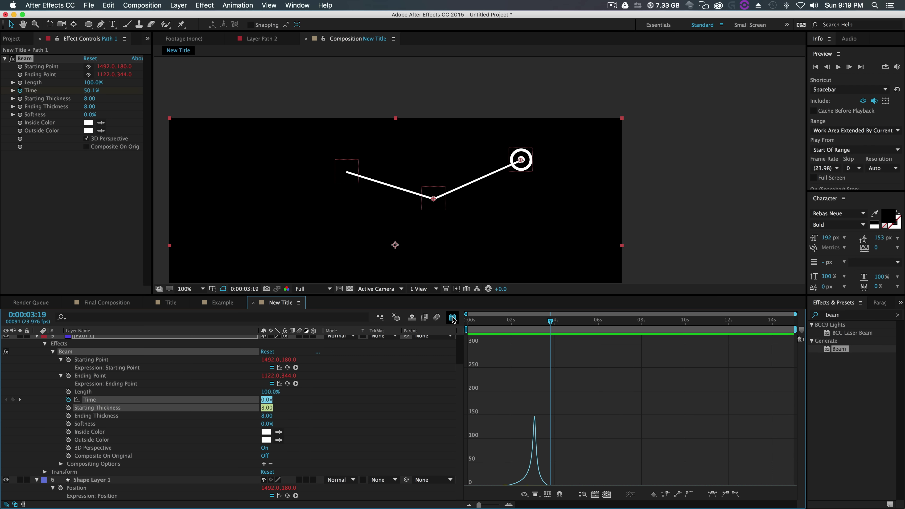
- Add a 100% Opacity keyframe to Path 1 just after its first Beam Time keyframe at 0:00:01:17
left_click_drag(552, 323, 505, 330)
left_click(498, 162)
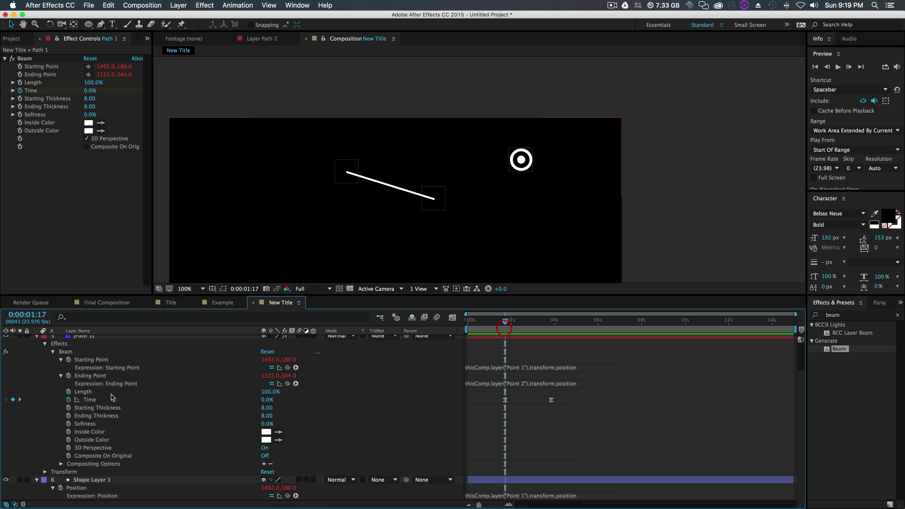
left_click(83, 337)
key("t")
left_click(60, 379)
key("u")
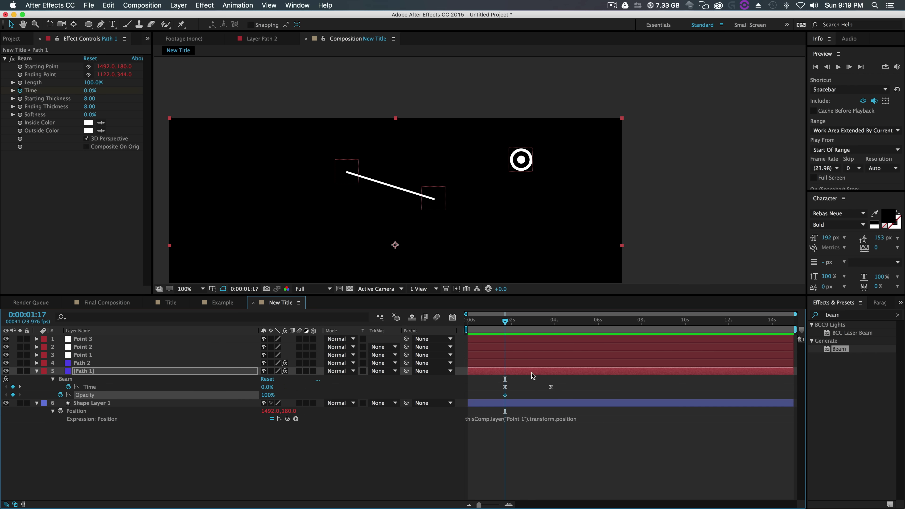
left_click_drag(506, 395, 507, 395)
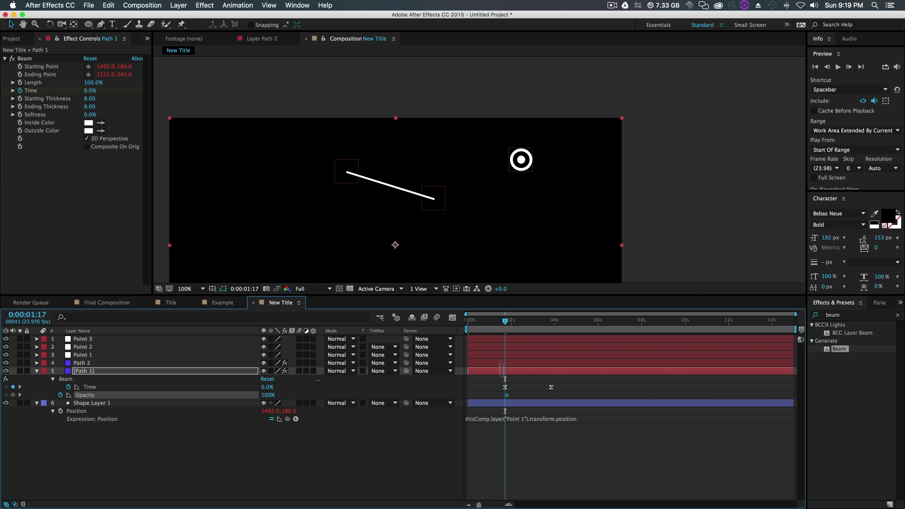
- Keyframe Path 1's Opacity at 0% at 0:00:01:16, just before the line starts to animate
left_click_drag(506, 322, 504, 322)
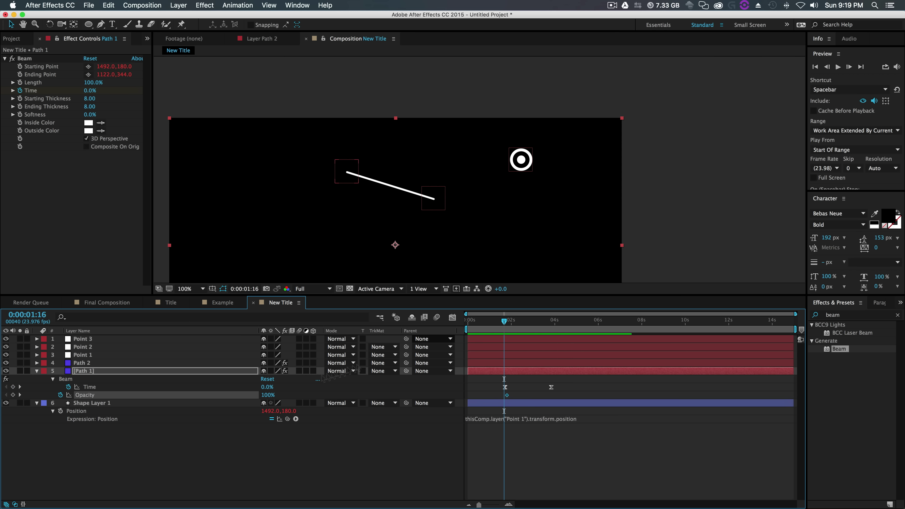
left_click(268, 394)
type("0")
key("Return")
left_click(364, 471)
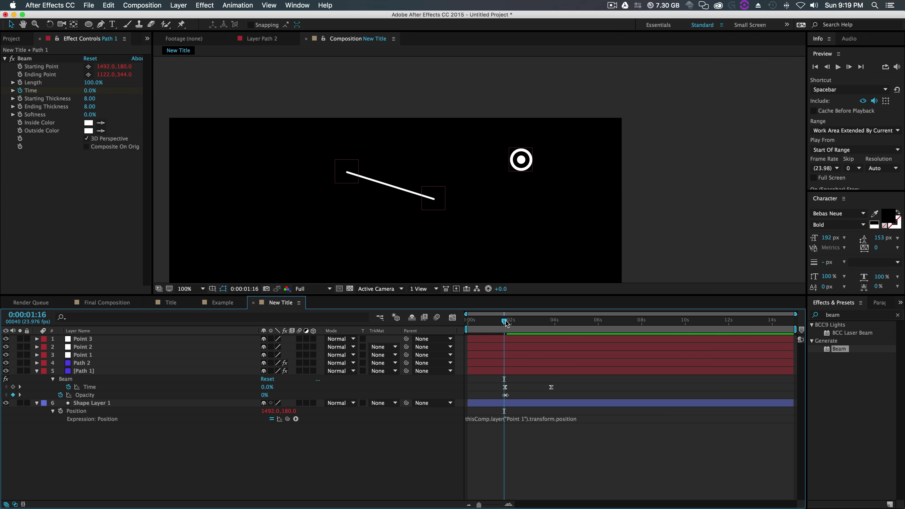
- Copy Path 1's Beam Time and Opacity keyframes onto Path 2, starting at about 3.5 seconds
left_click_drag(506, 323, 555, 327)
left_click_drag(576, 379, 494, 404)
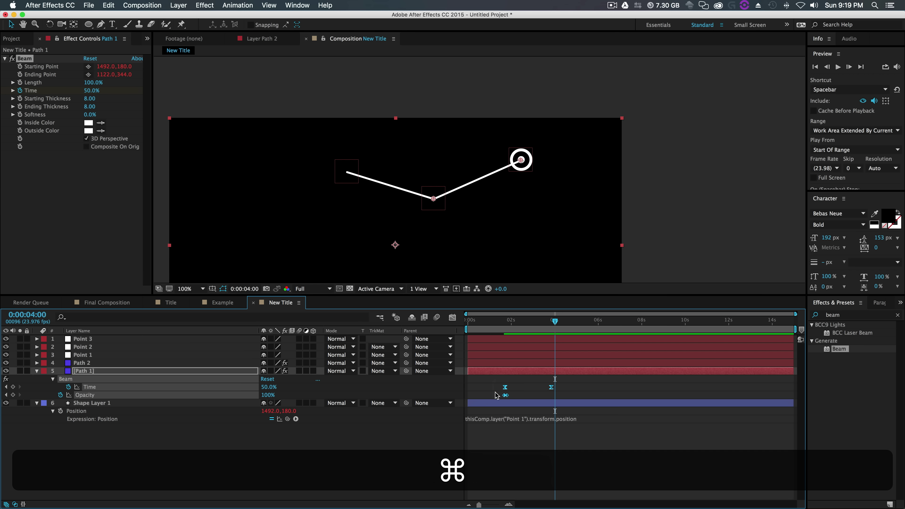
key("cmd+c")
left_click(155, 450)
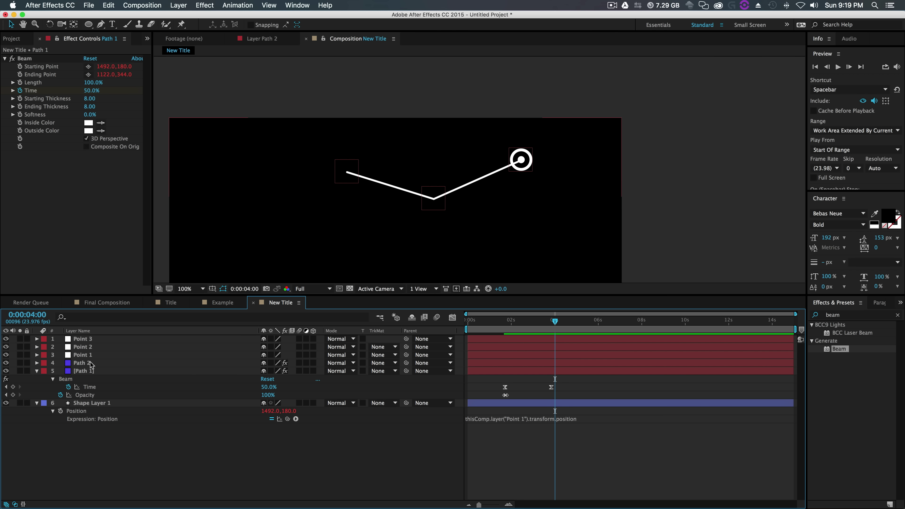
left_click(88, 363)
left_click(37, 372)
left_click(37, 363)
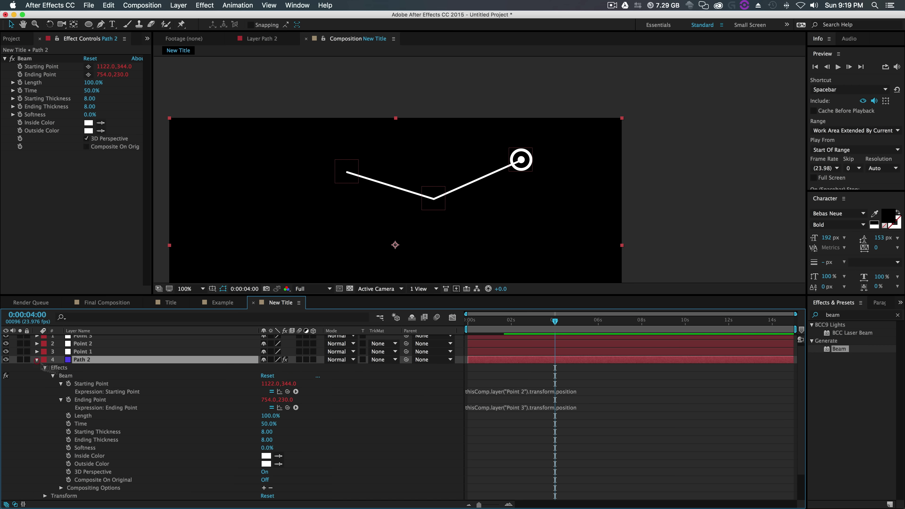
left_click_drag(558, 322, 480, 355)
key("super+v")
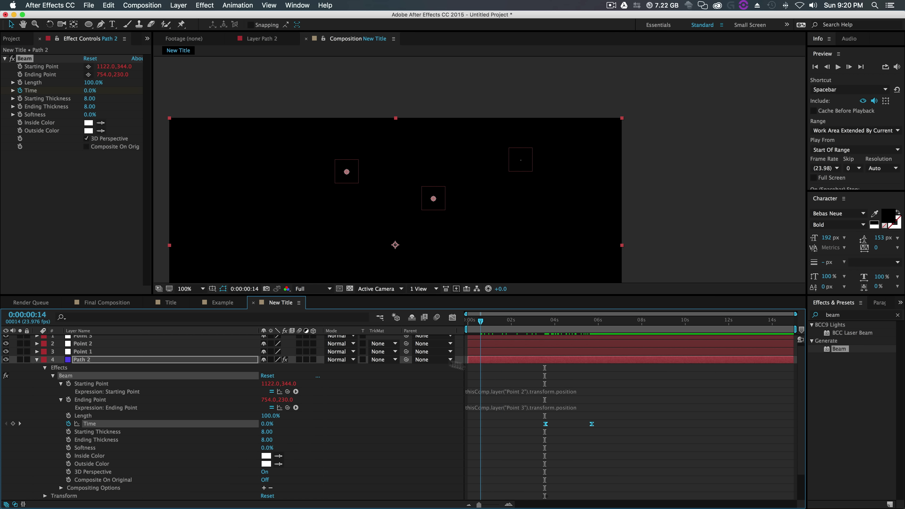
left_click(37, 360)
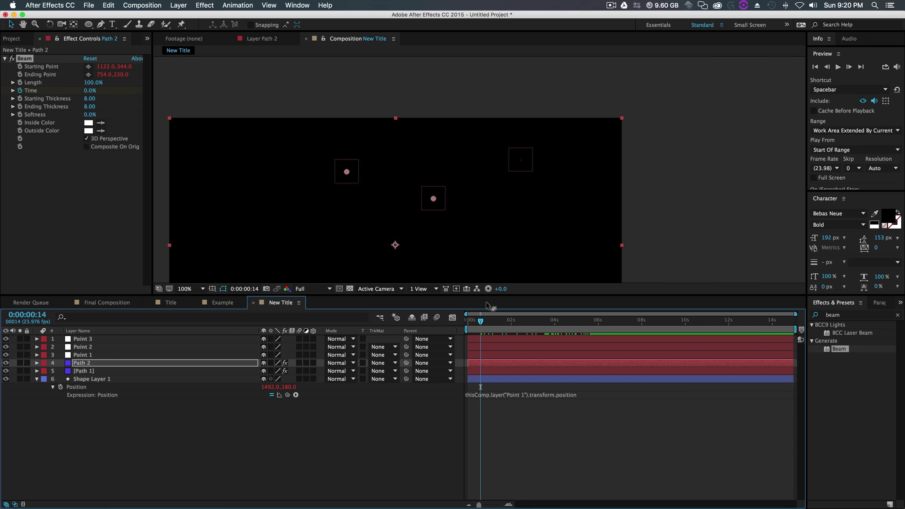
- Preview the animation of both lines and the target circle from 0:00:00:00
key("Home")
left_click(711, 157)
left_click(838, 67)
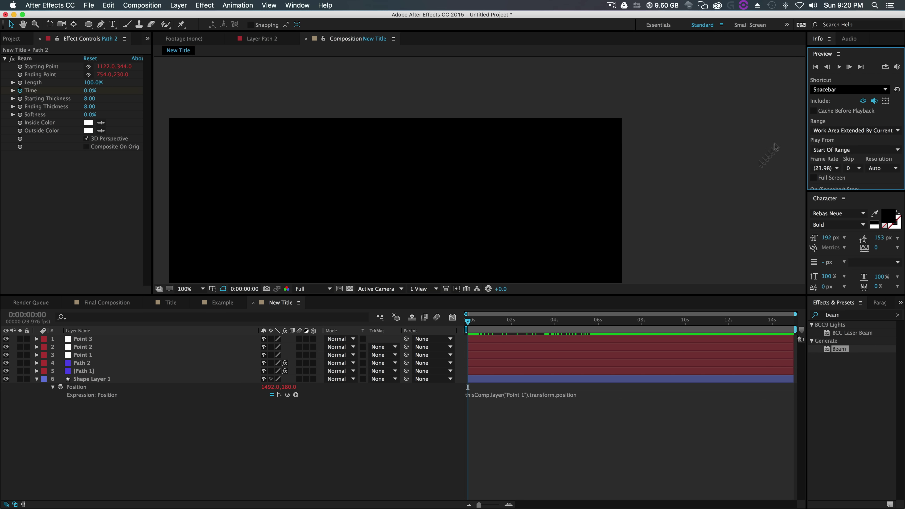
left_click(701, 215)
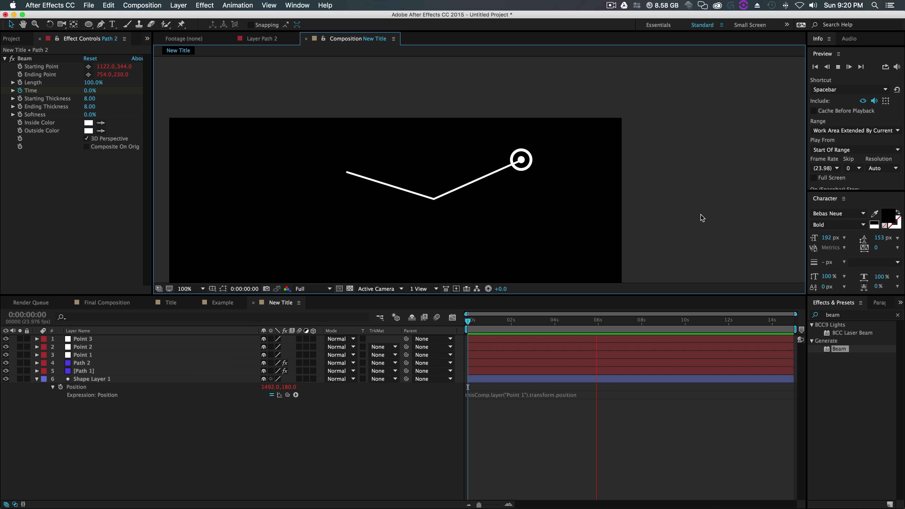
- At 0:00:07:01, move Points 1 and 2 lower and Point 3 level with Point 2, forming a diagonal and a horizontal line
left_click_drag(598, 322, 621, 321)
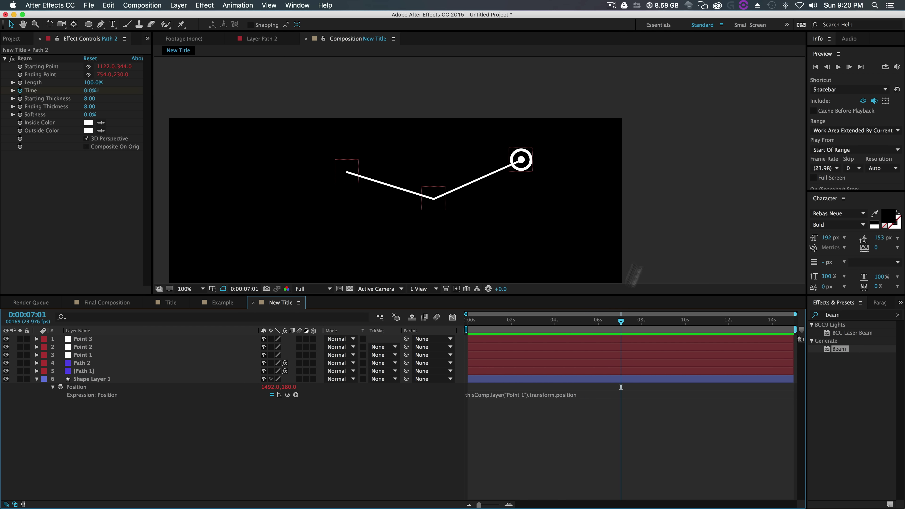
left_click(610, 183)
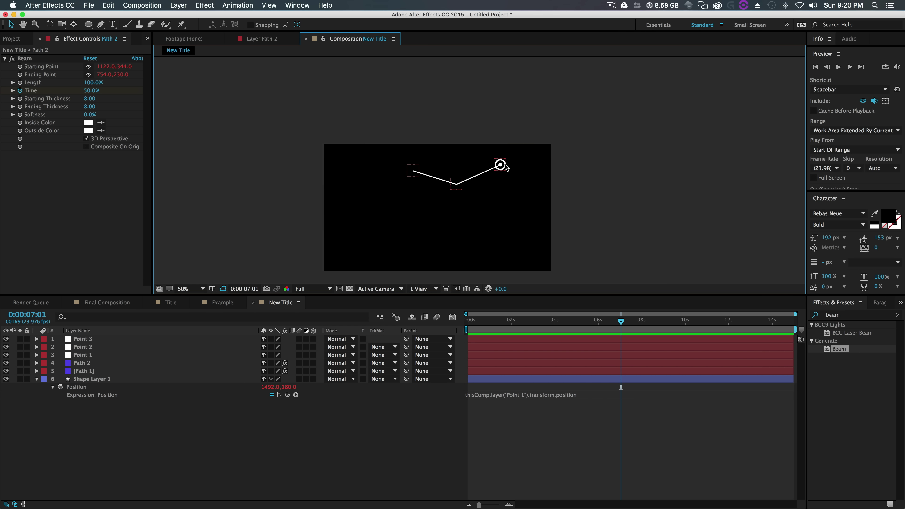
left_click(83, 355)
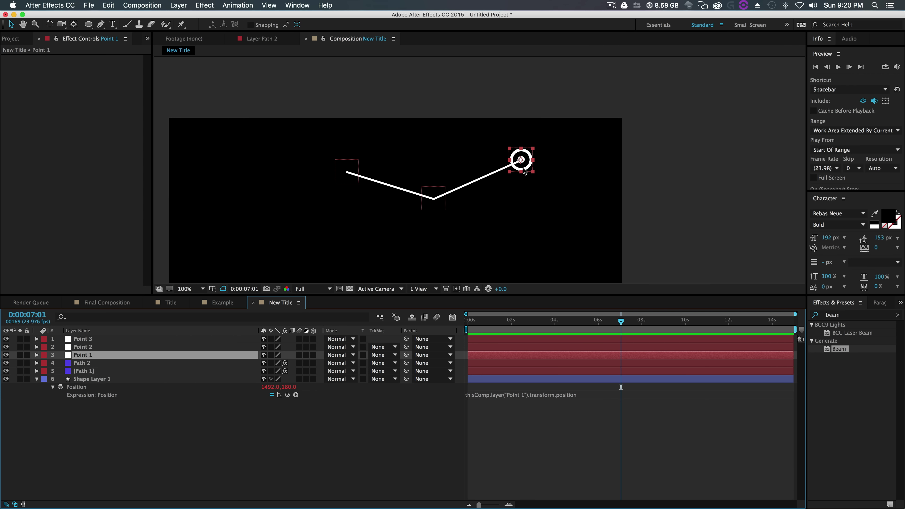
left_click_drag(524, 171, 516, 193)
left_click(434, 209)
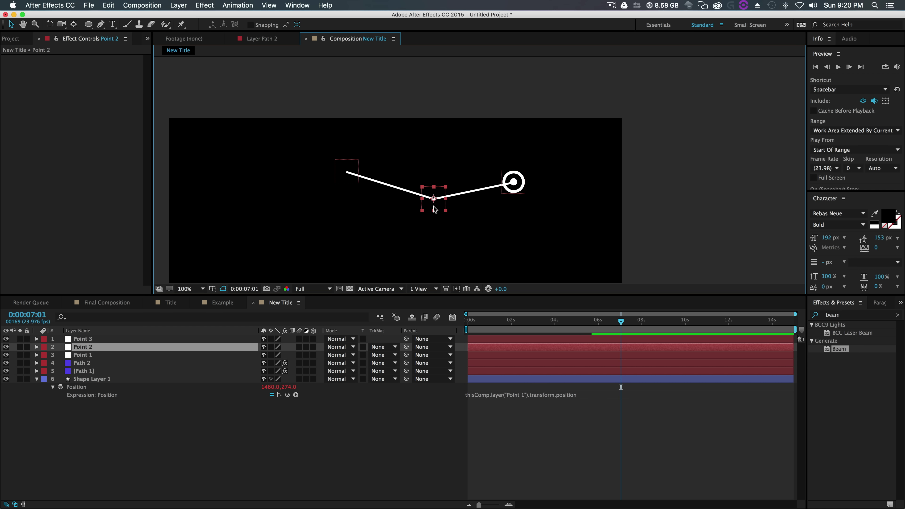
left_click_drag(435, 209, 434, 268)
left_click(83, 338)
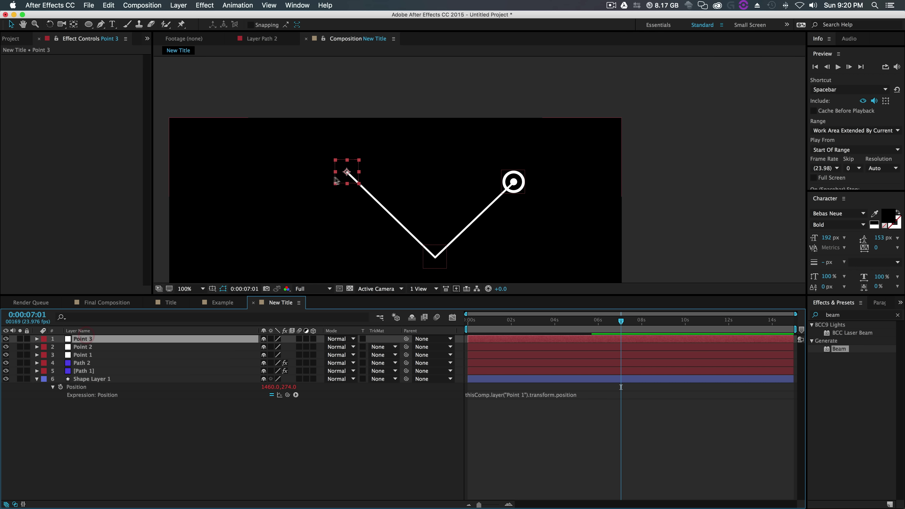
left_click_drag(336, 180, 315, 260)
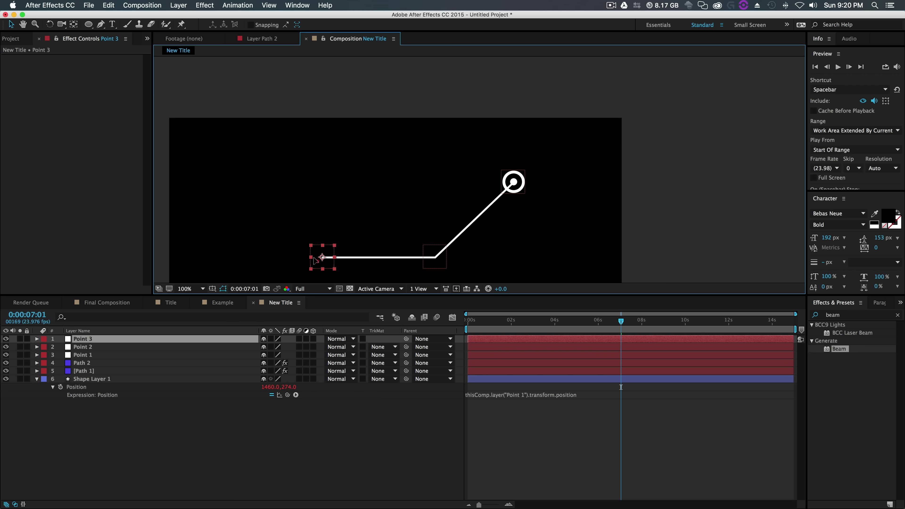
left_click(362, 461)
key("space")
left_click_drag(402, 230, 515, 162)
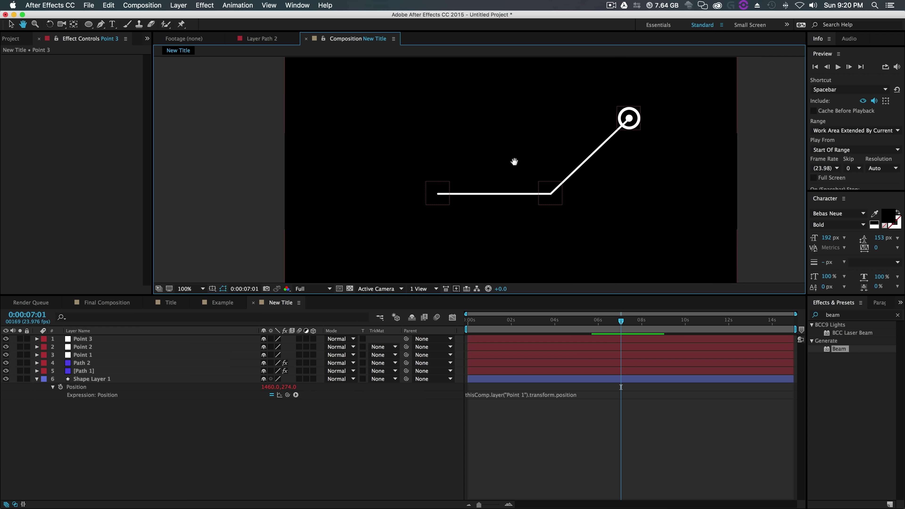
key("period")
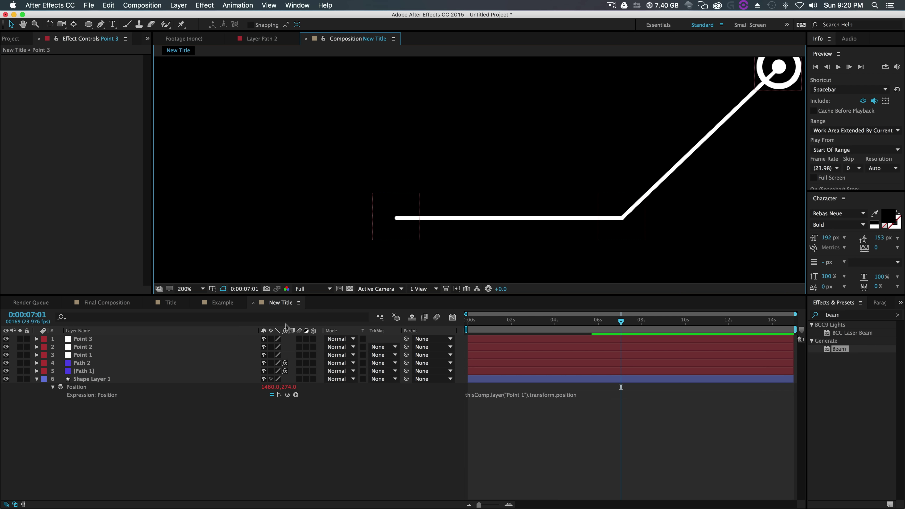
left_click(271, 451)
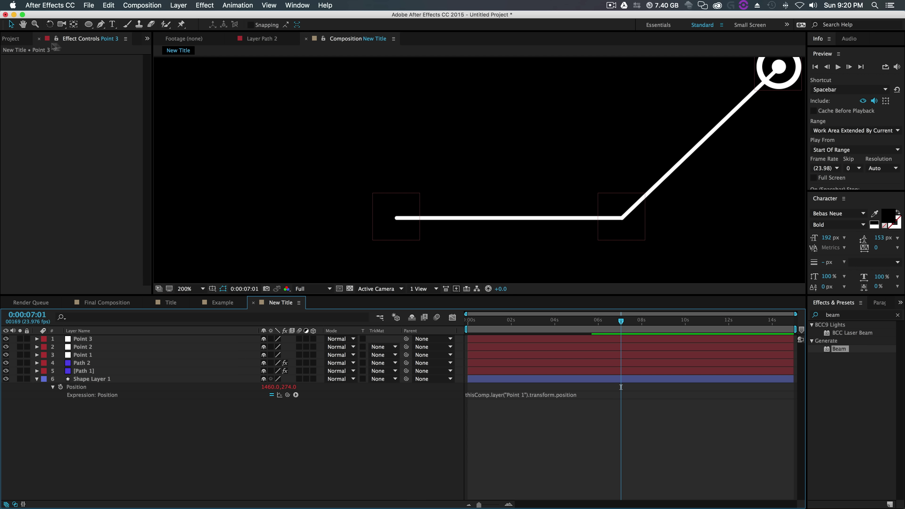
- Create a new 1920 x 1080, 15-second composition named "title"
left_click(12, 39)
right_click(54, 206)
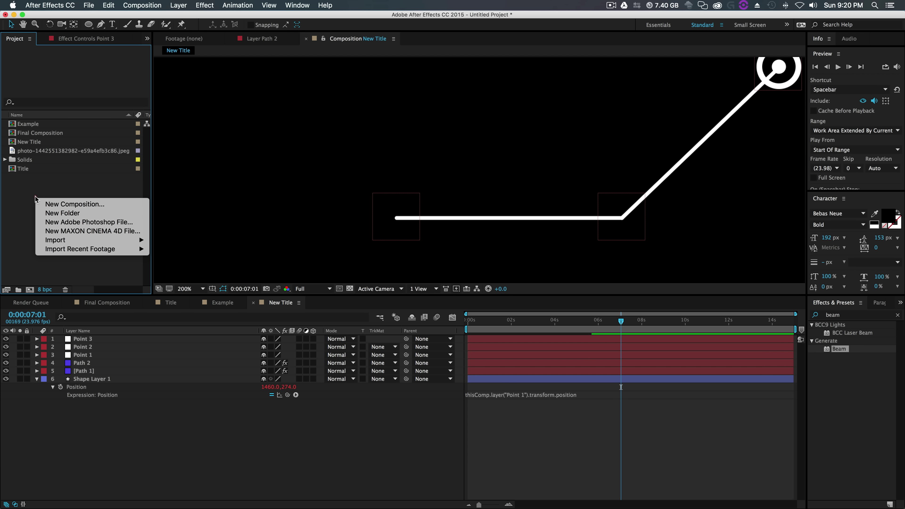
left_click(57, 203)
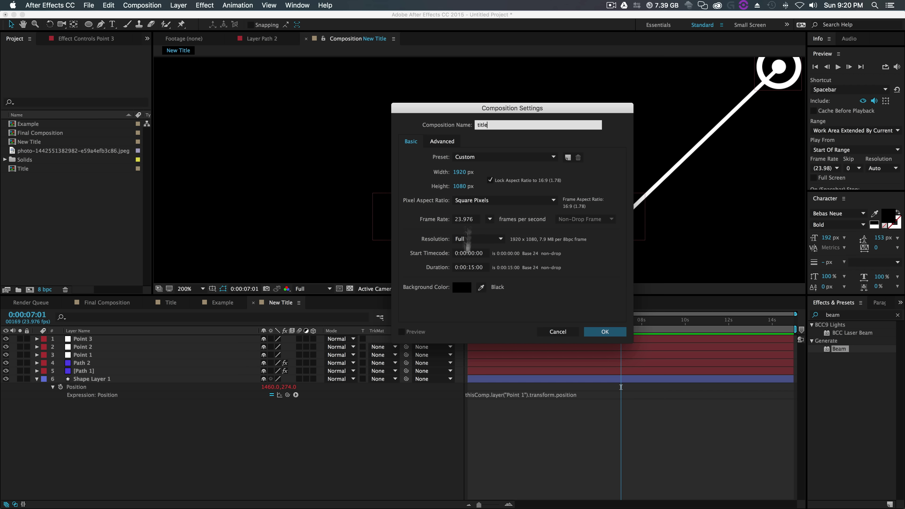
left_click(606, 331)
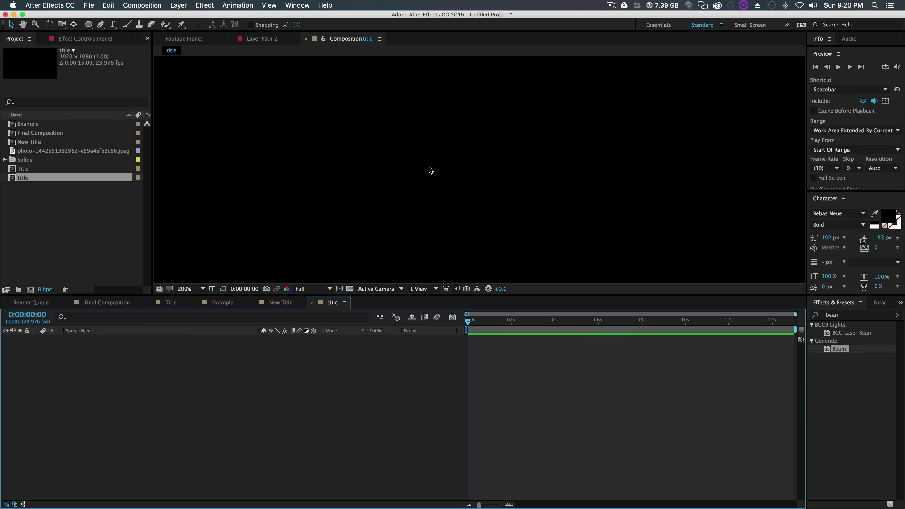
- Draw a wide rectangle with a white 13 px stroke and no fill near the middle of the title composition
key("h")
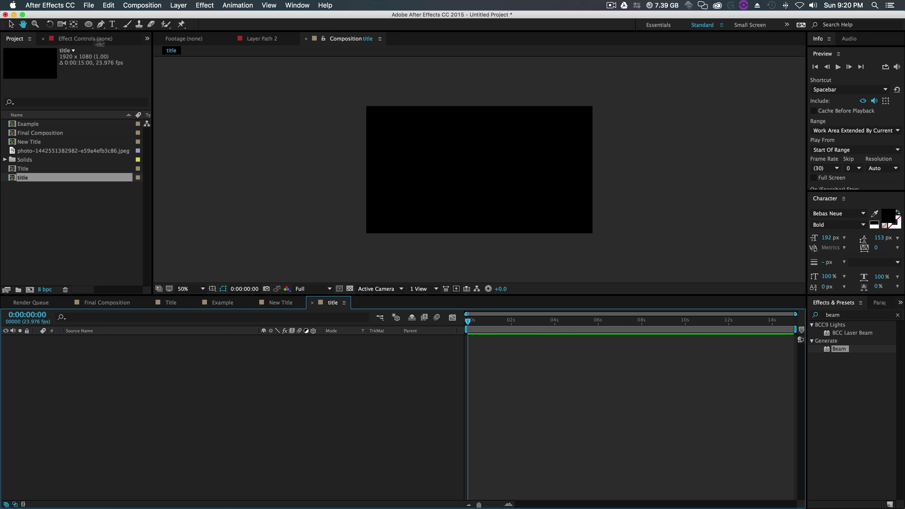
left_click_drag(90, 23, 107, 25)
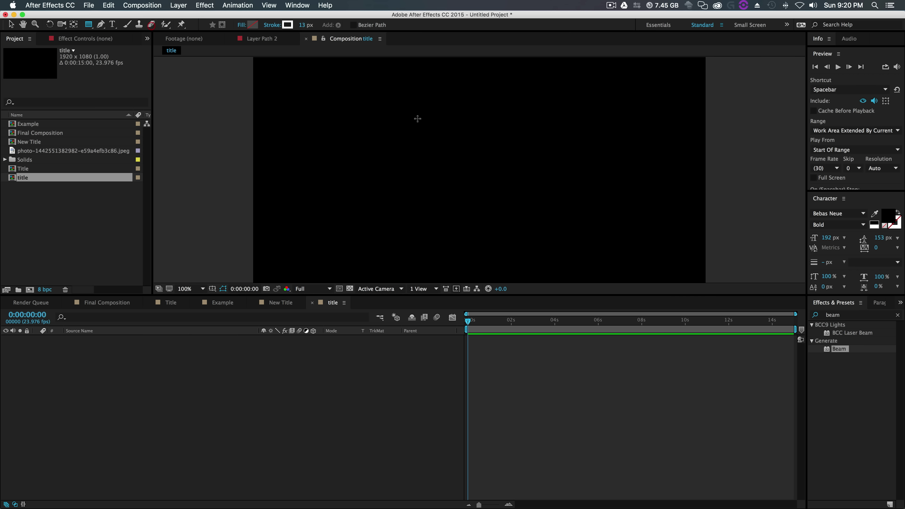
key(".")
left_click_drag(427, 157, 574, 187)
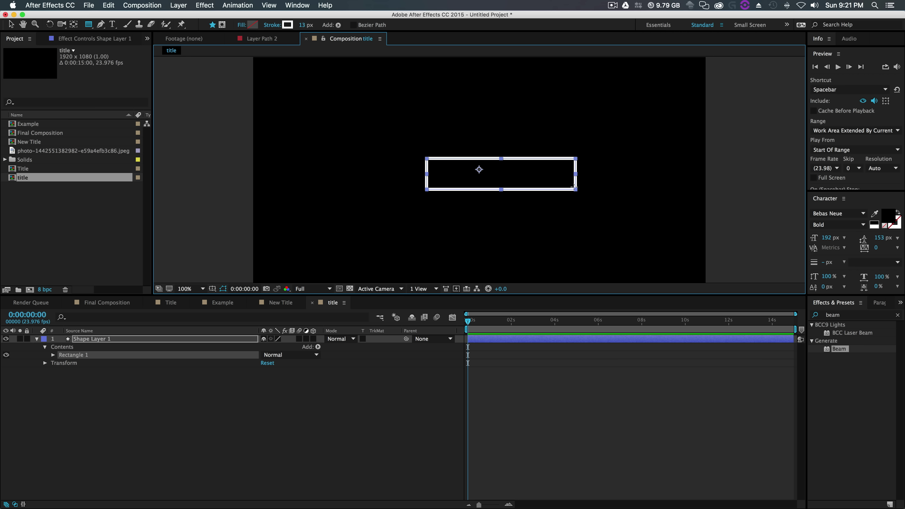
left_click_drag(414, 146, 586, 199)
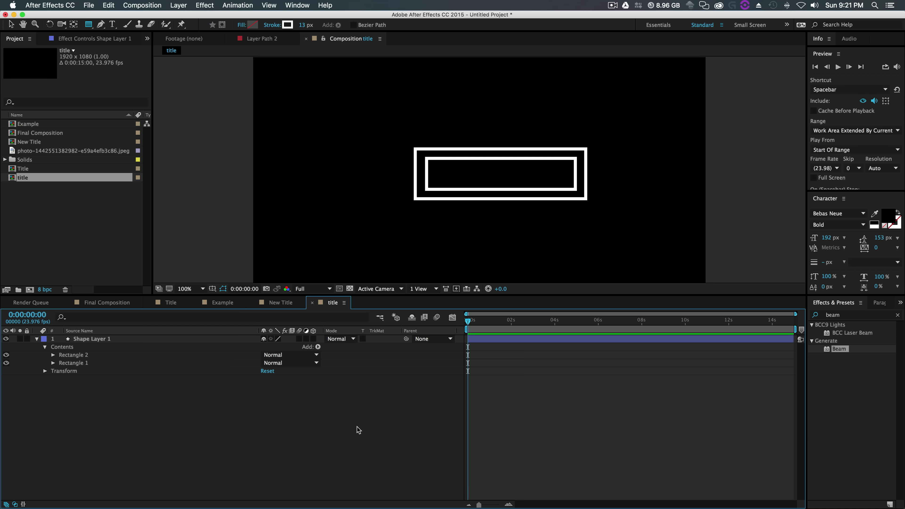
key("super+z")
left_click(96, 408)
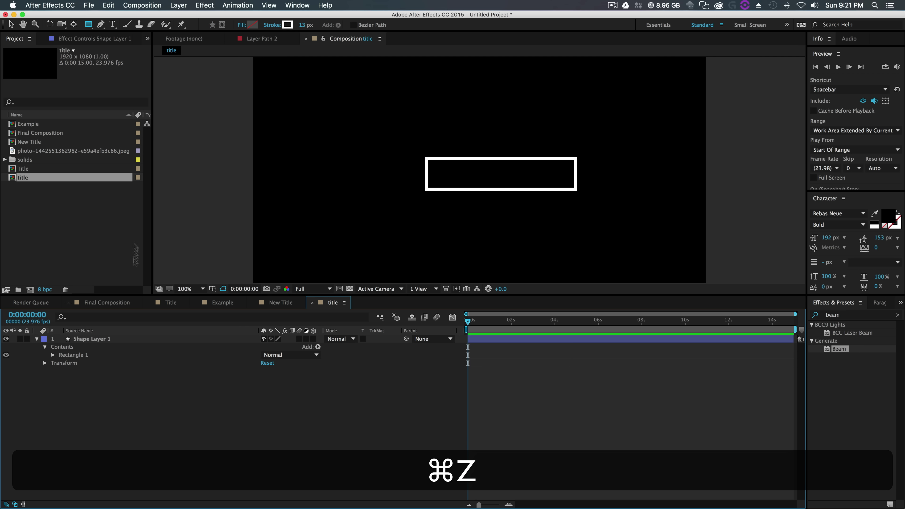
- Draw a slightly larger rectangle outline around the first one on its own separate shape layer
left_click(89, 26)
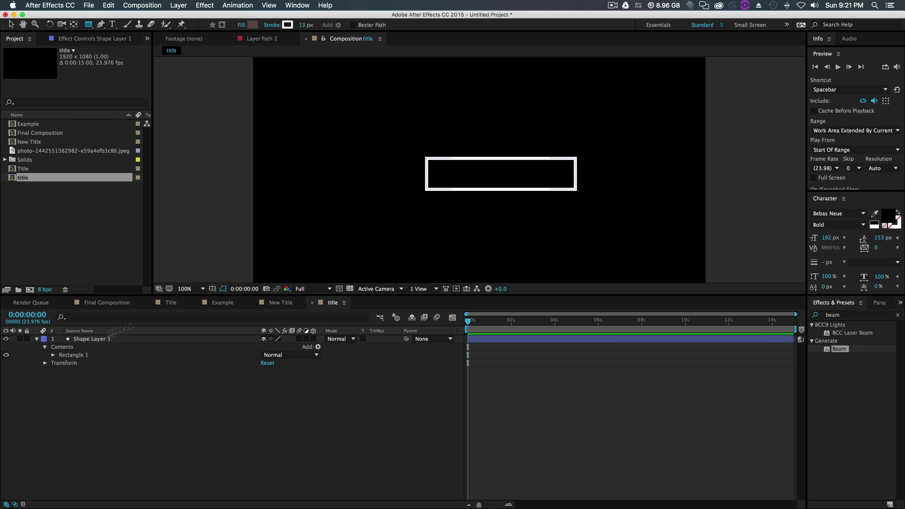
left_click_drag(412, 147, 583, 196)
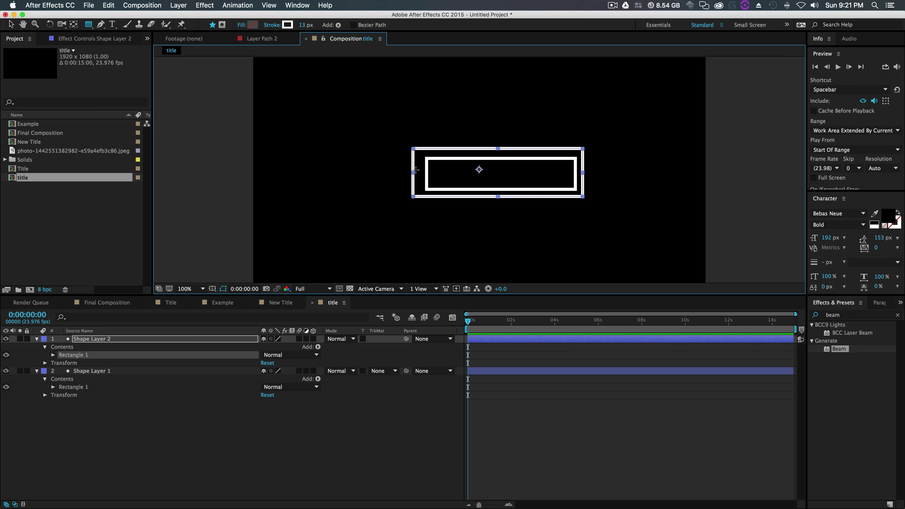
key("super+z")
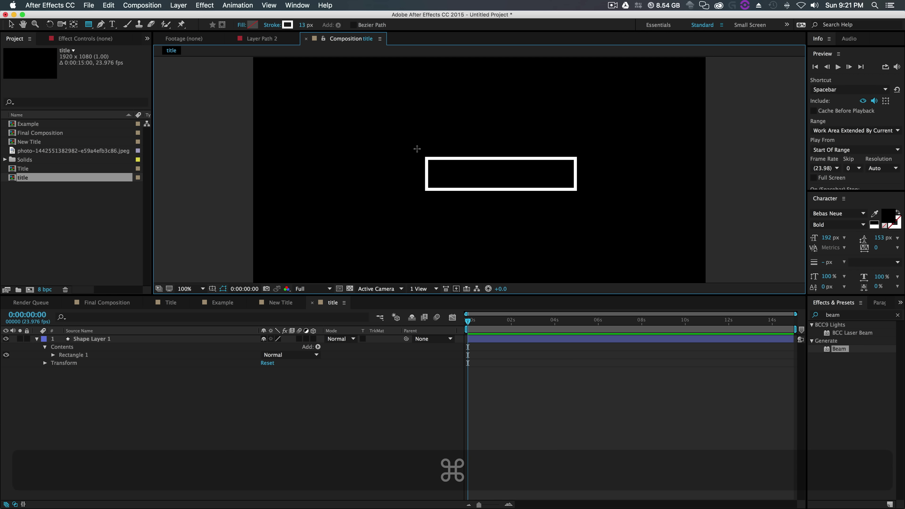
left_click_drag(419, 149, 585, 197)
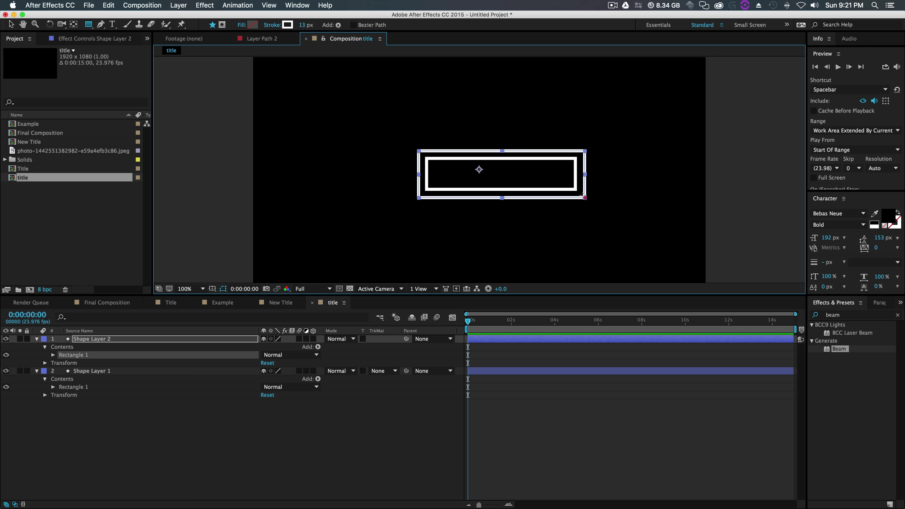
- Give the inner rectangle on Shape Layer 1 a solid white fill and no stroke
left_click(91, 339)
left_click(94, 371)
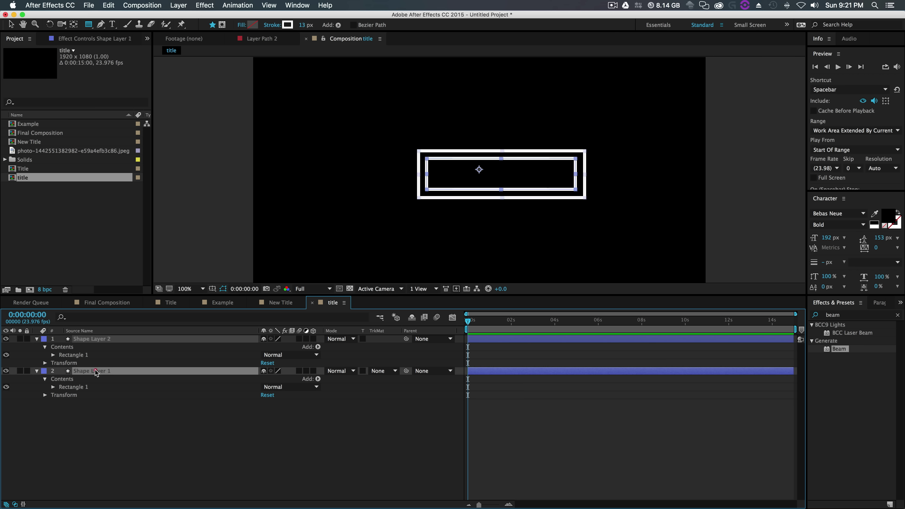
left_click(241, 25)
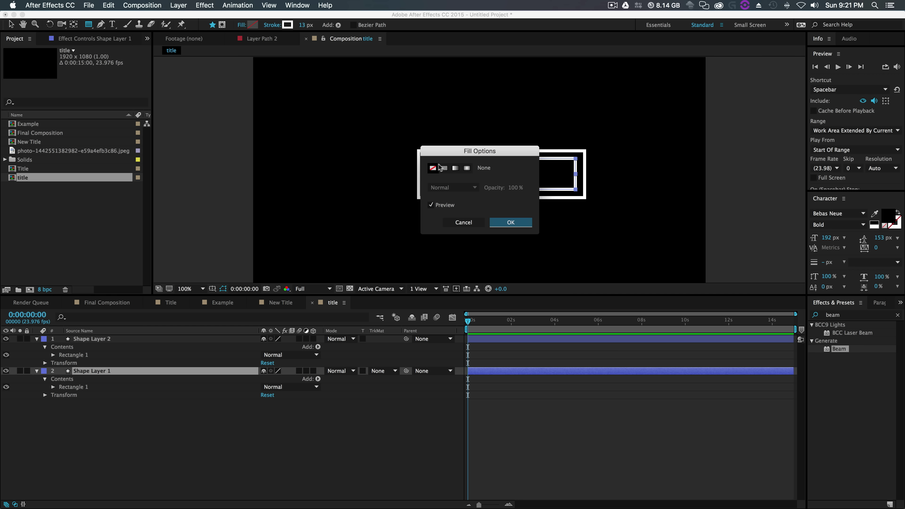
left_click(444, 168)
left_click(503, 223)
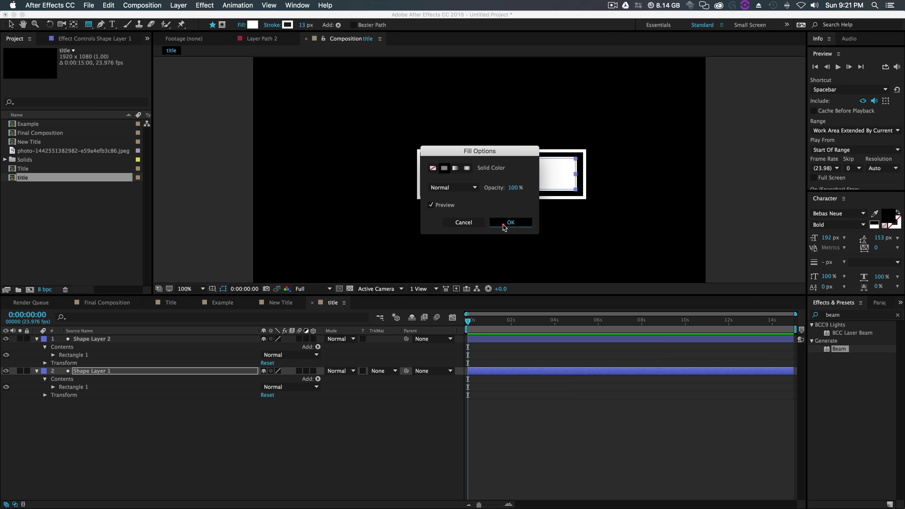
left_click(274, 26)
left_click(432, 169)
left_click(520, 225)
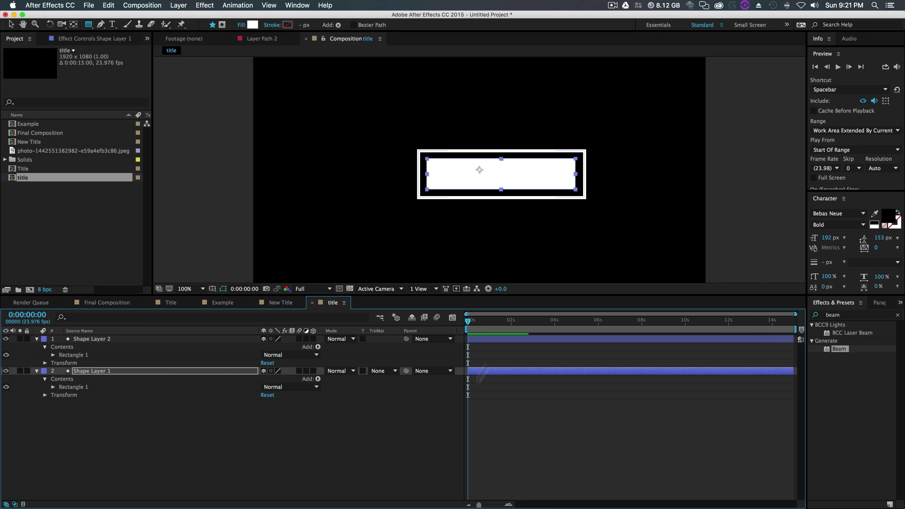
- Scale the outer rectangle outline on Shape Layer 2 to 95% in both dimensions
left_click(107, 338)
key("s")
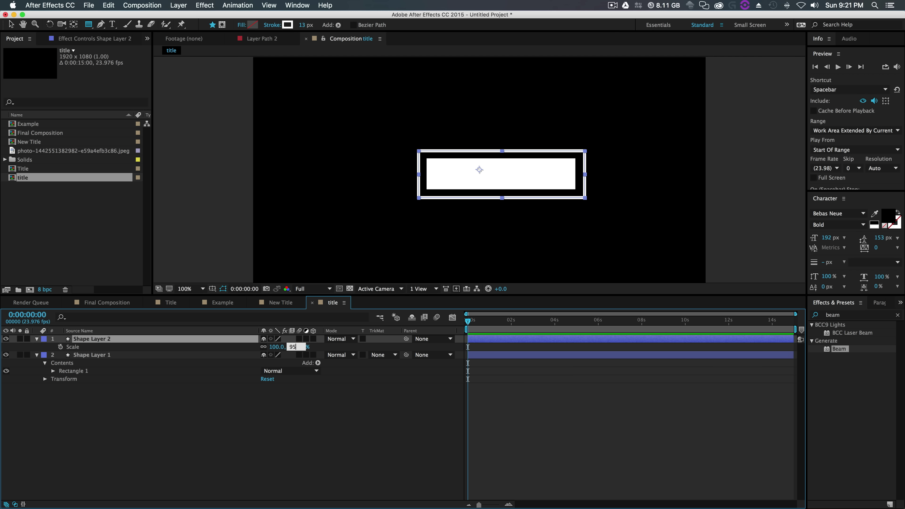
key("Return")
key("period")
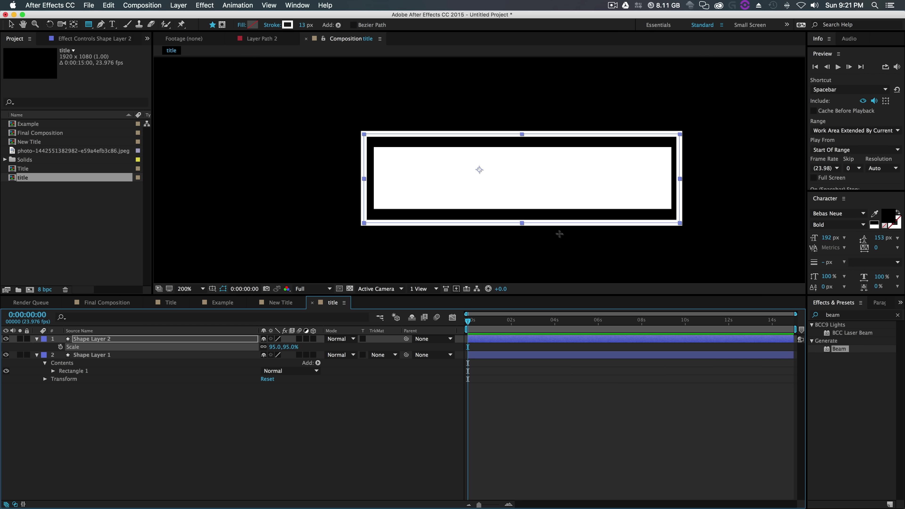
key("v")
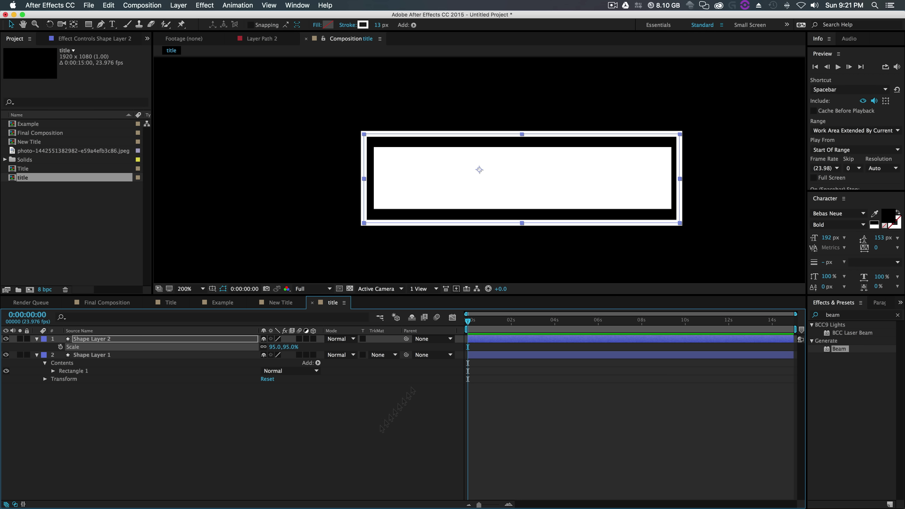
- Add Trim Paths to Rectangle 1 on Shape Layer 2 and expand its properties
left_click(87, 338)
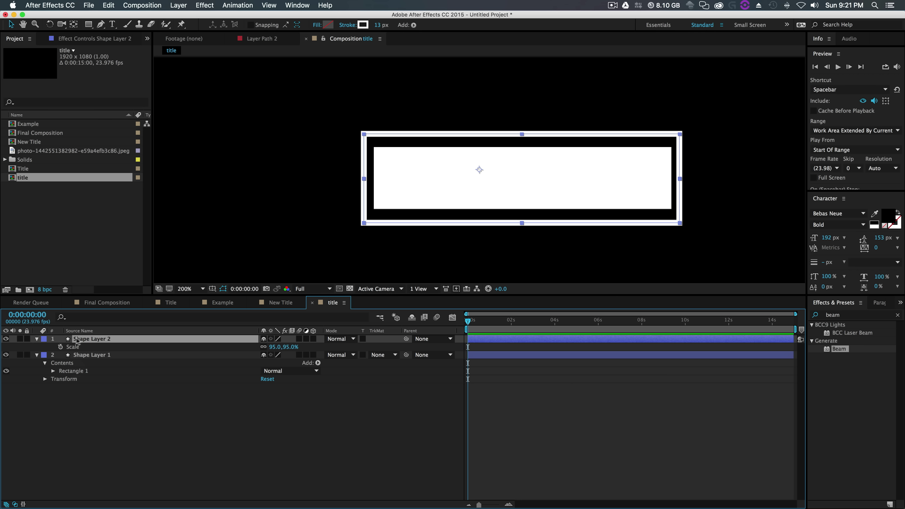
left_click(36, 340)
left_click(36, 339)
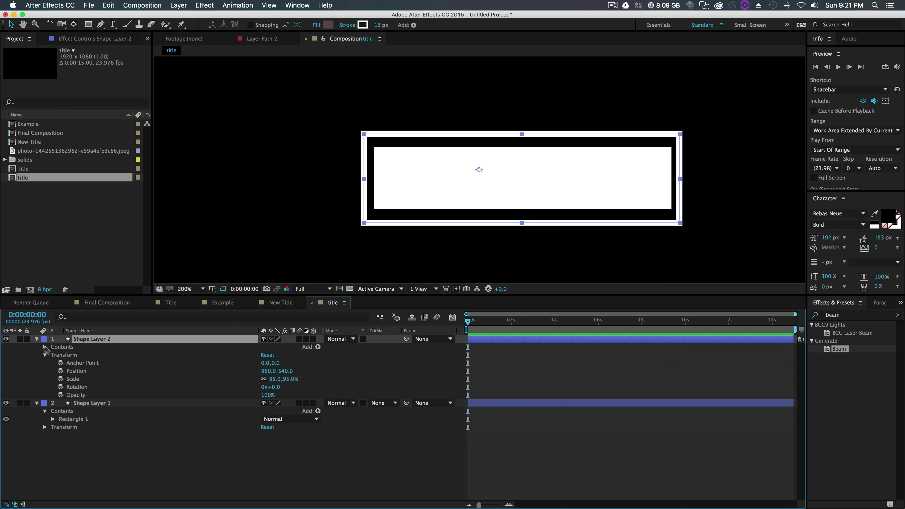
left_click(45, 347)
left_click(52, 355)
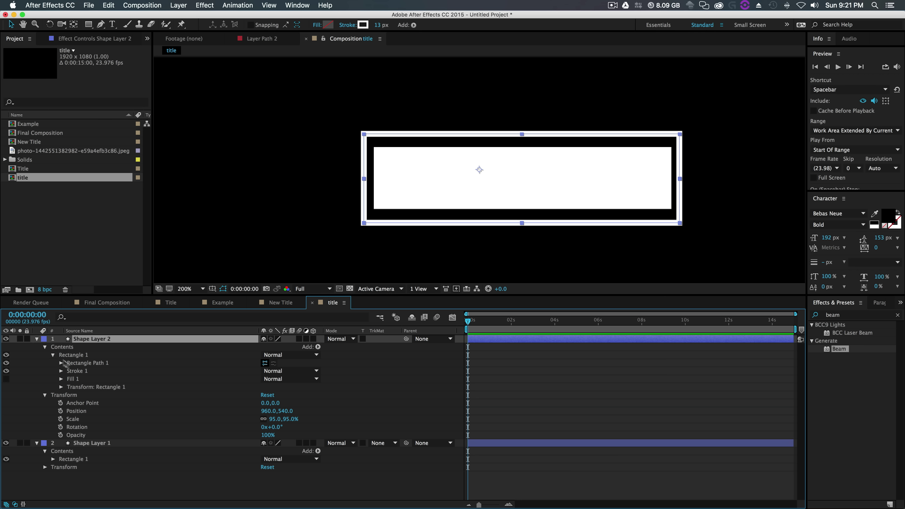
left_click(85, 356)
left_click(318, 347)
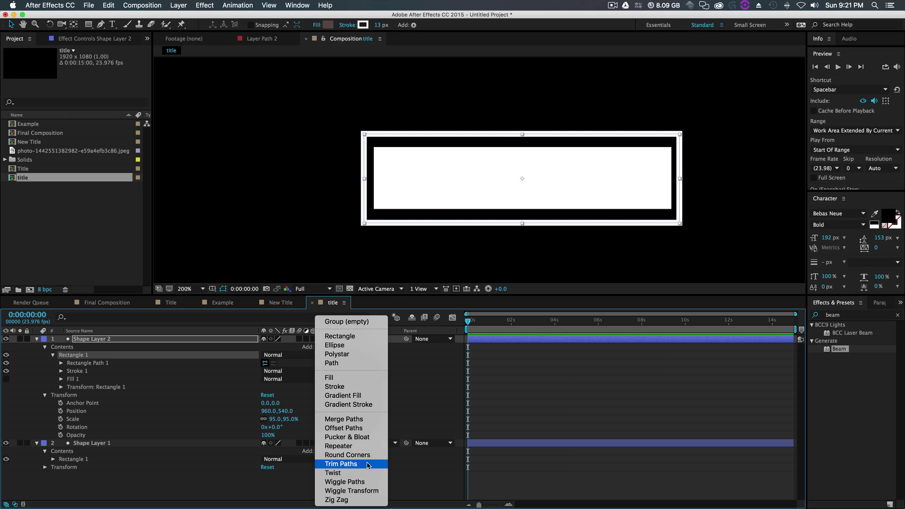
left_click(341, 463)
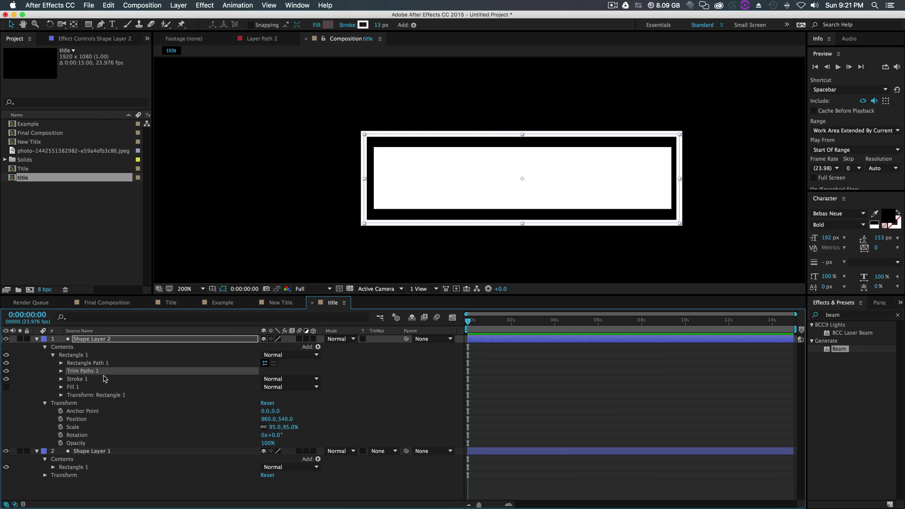
left_click(60, 372)
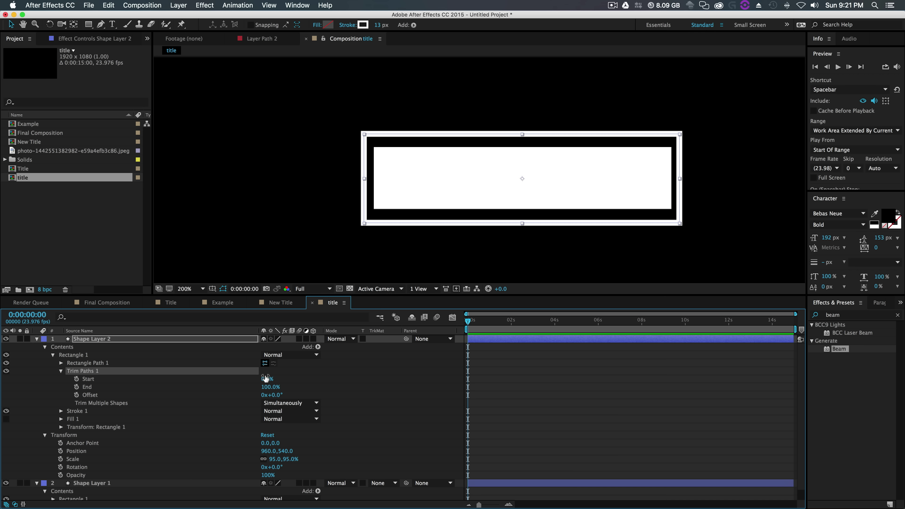
mouse_move(266, 378)
left_mouse_down()
mouse_move(254, 377)
mouse_move(290, 372)
mouse_move(245, 385)
mouse_move(286, 388)
mouse_move(249, 388)
mouse_move(271, 389)
left_mouse_up()
key("super+z")
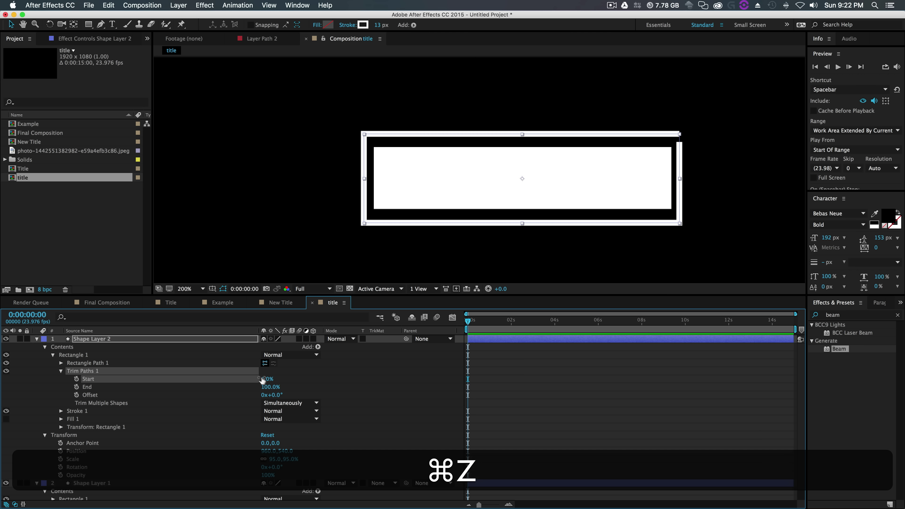
key("super+z")
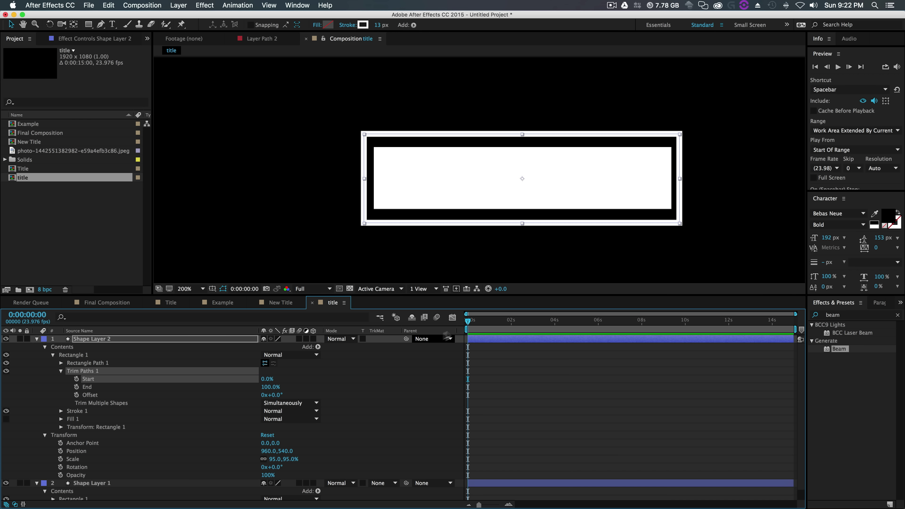
- Keyframe the outline's Trim Paths End from 0% at 0:00:00:00 to 100% at 0:00:02:11
mouse_move(469, 321)
left_mouse_down()
mouse_move(519, 323)
mouse_move(463, 325)
left_mouse_up()
left_click_drag(269, 387, 103, 411)
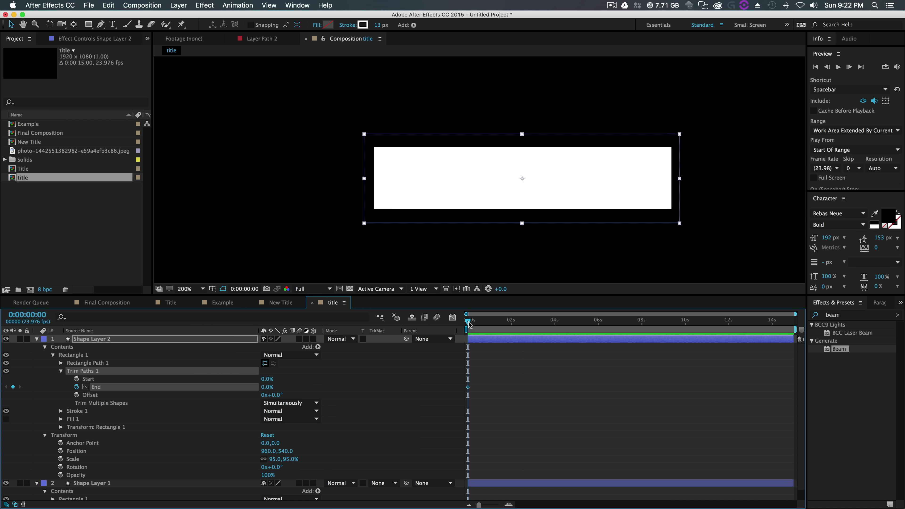
left_click_drag(469, 323, 523, 322)
left_click_drag(264, 387, 327, 383)
key("space")
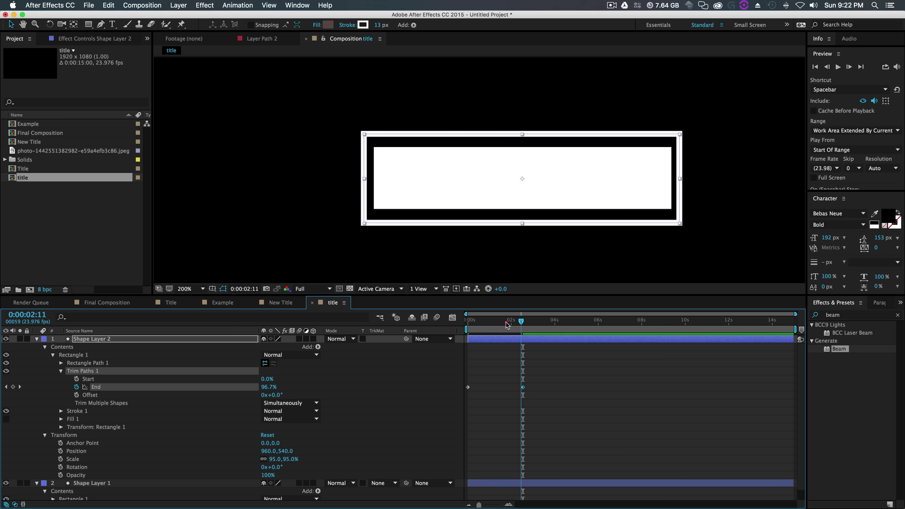
- Keyframe the outline's Trim Paths Start from 0% just before the one-second mark to 100% at 0:00:03:00
left_click(76, 379)
left_click_drag(485, 320, 533, 320)
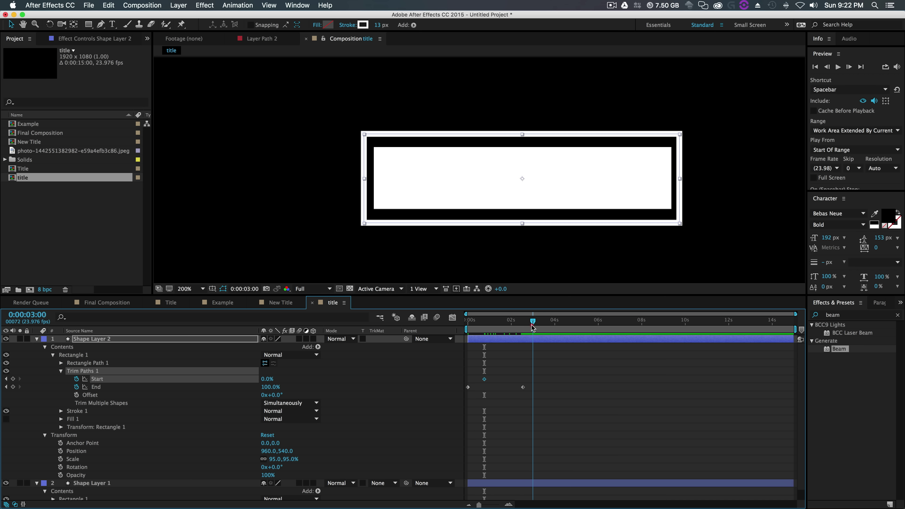
left_click_drag(266, 378, 370, 375)
- Apply Easy Ease to all Start and End keyframes of the outline's Trim Paths and preview the animation
mouse_move(527, 323)
left_mouse_down()
mouse_move(484, 327)
mouse_move(547, 323)
left_mouse_up()
left_click_drag(582, 369, 459, 405)
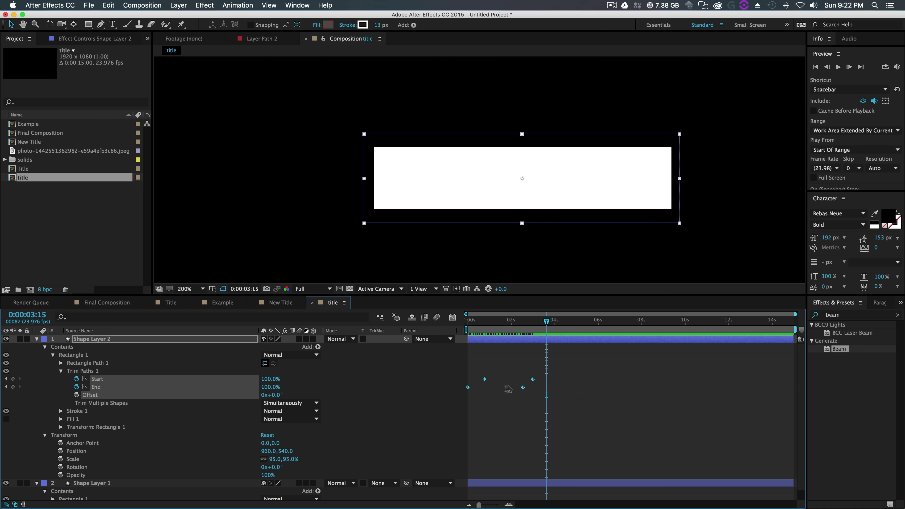
right_click(523, 389)
mouse_move(581, 499)
left_click(672, 448)
key("space")
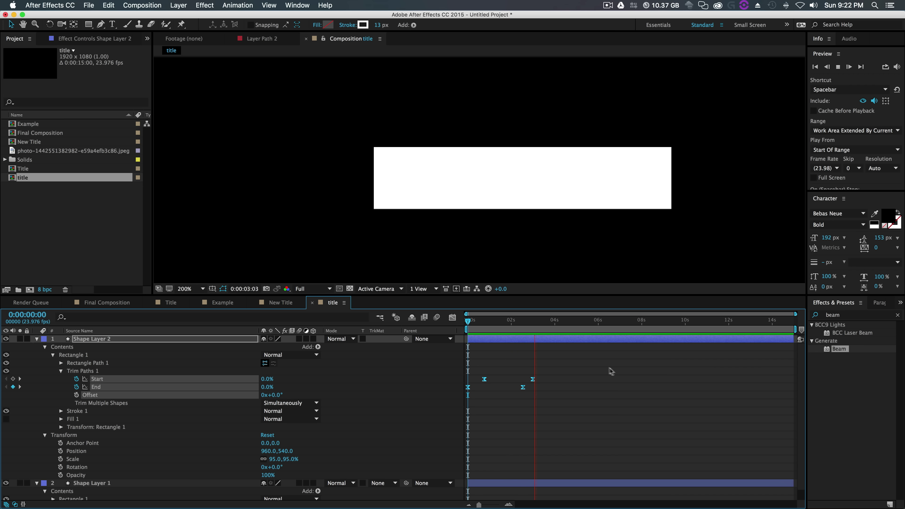
key("space")
- Shape the Start and End speed curves into sharp peaks, near two seconds and one second respectively, and preview the result
left_click_drag(538, 321, 500, 326)
left_click_drag(581, 365, 460, 414)
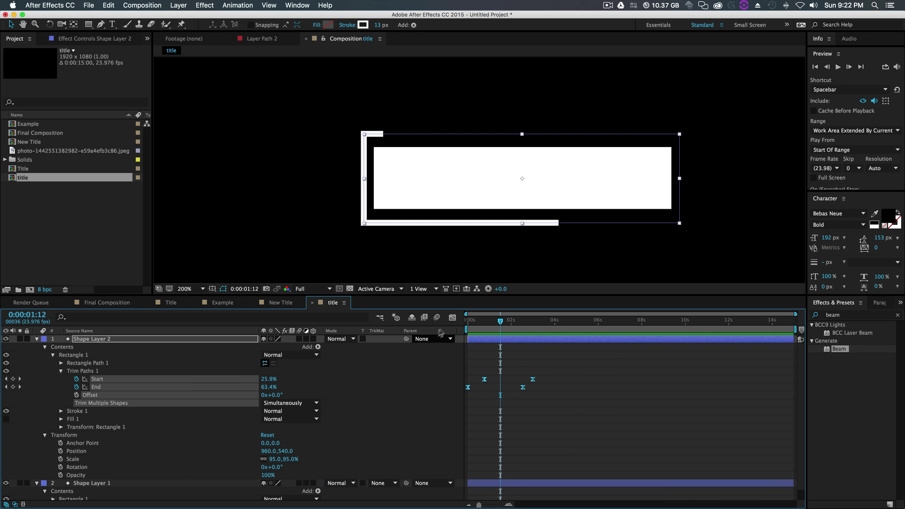
left_click(452, 317)
left_click(468, 484)
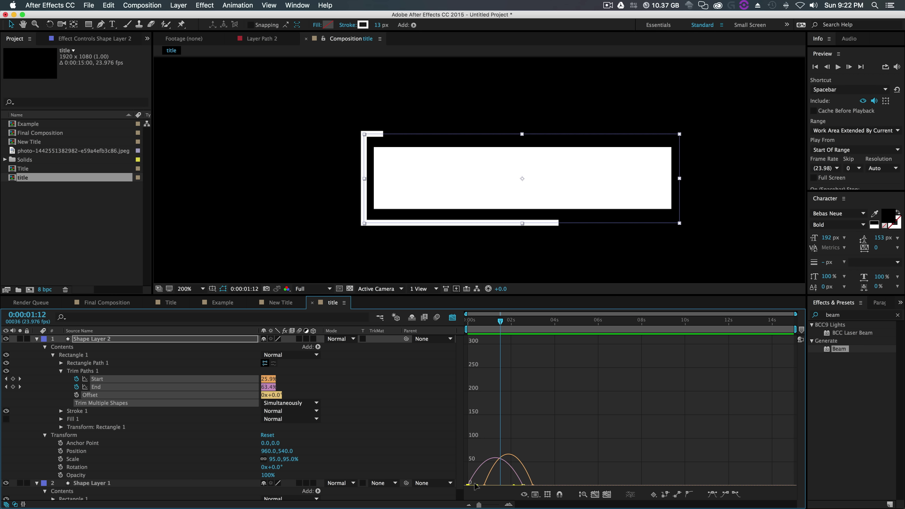
left_click_drag(476, 485, 529, 484)
left_click(484, 485)
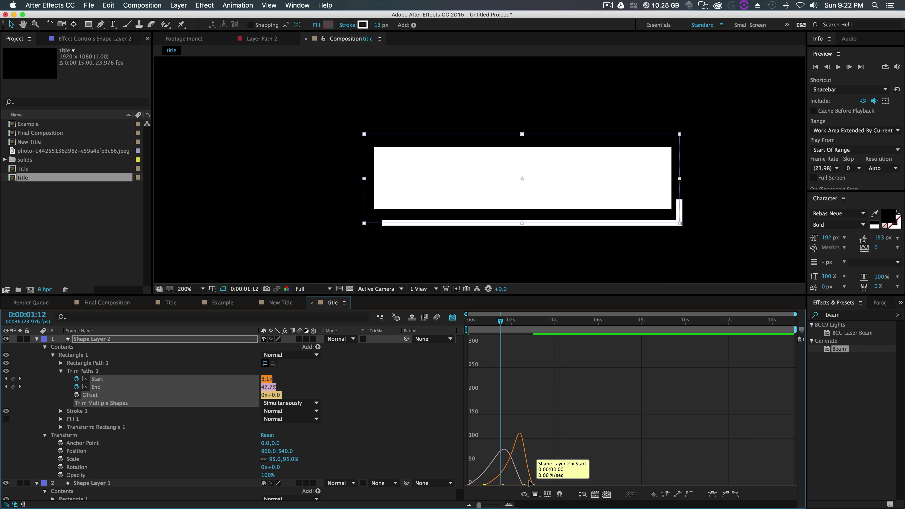
left_click_drag(525, 485, 500, 484)
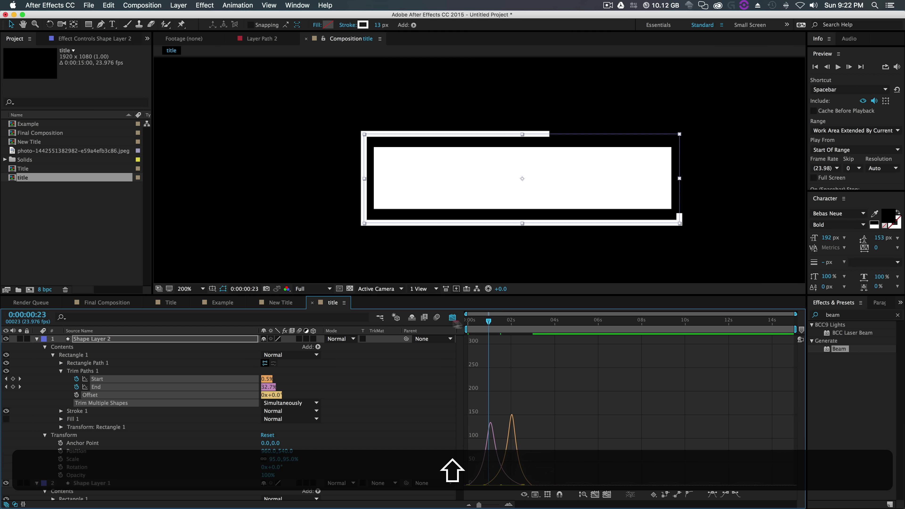
key("space")
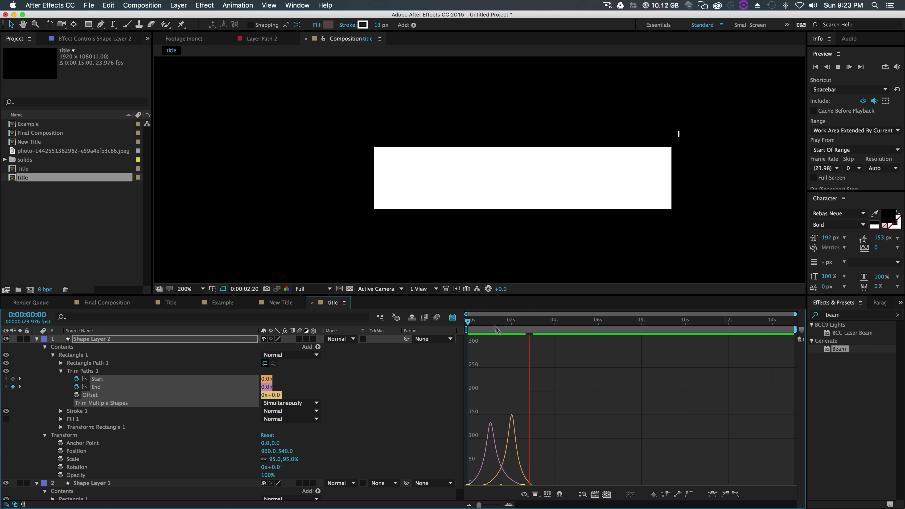
key("space")
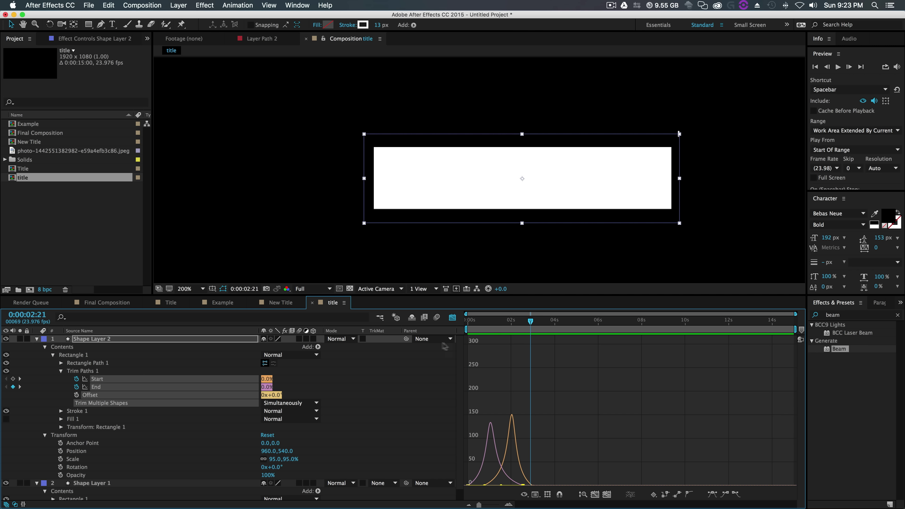
- Collapse Shape Layer 2's properties and duplicate that layer
left_click(79, 340)
left_click(36, 339)
left_click(74, 363)
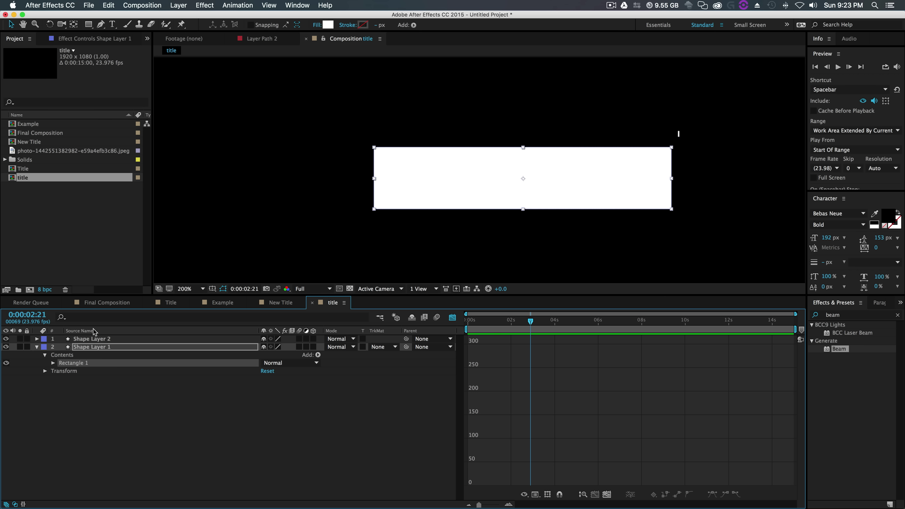
left_click(97, 340)
key("super+d")
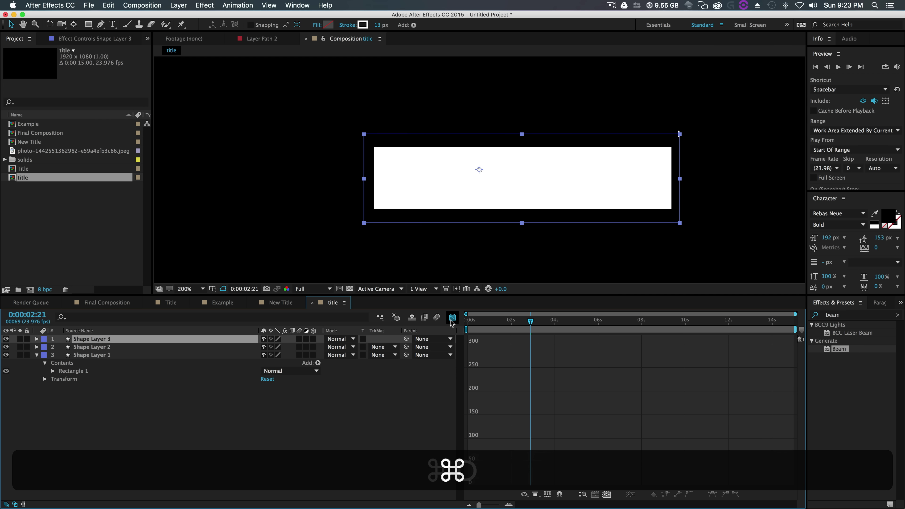
- Shift the duplicated outline layer to start about one second into the composition and set its stroke width to 4 px
left_click(453, 317)
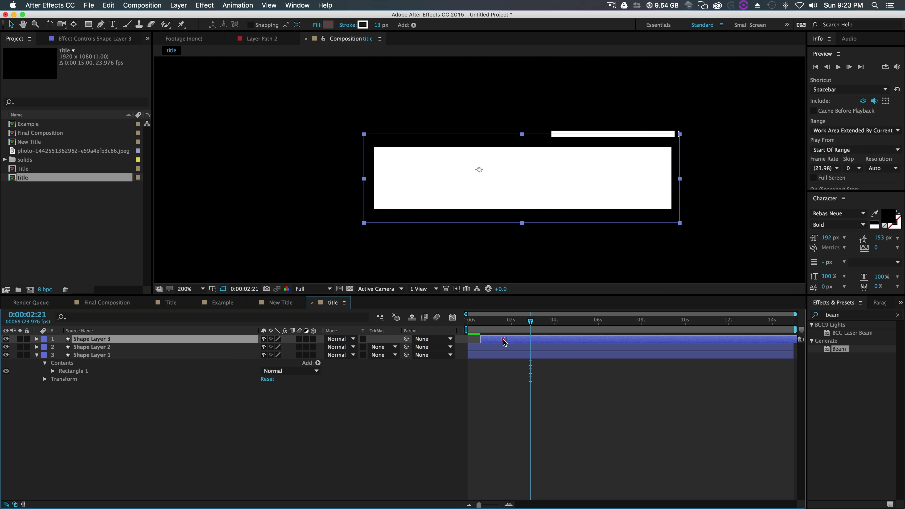
mouse_move(531, 323)
left_mouse_down()
mouse_move(476, 323)
mouse_move(511, 328)
mouse_move(519, 341)
left_mouse_up()
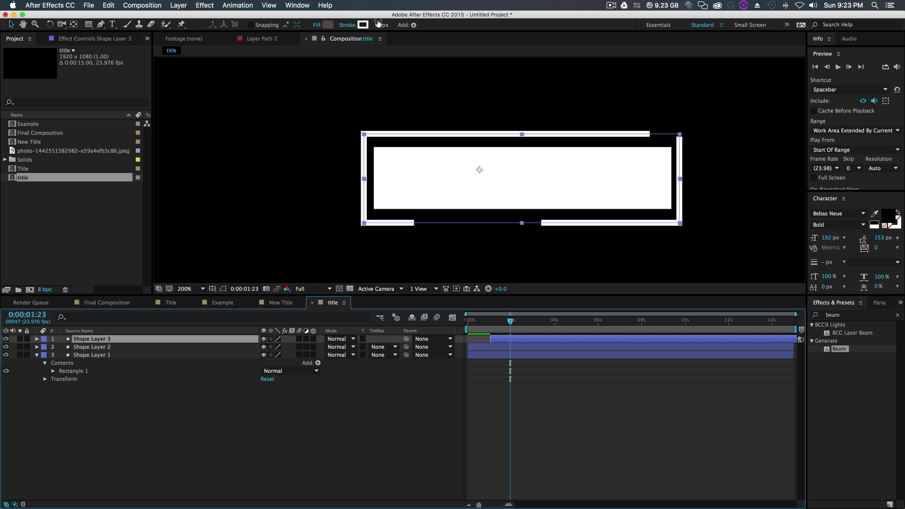
left_click_drag(379, 24, 373, 25)
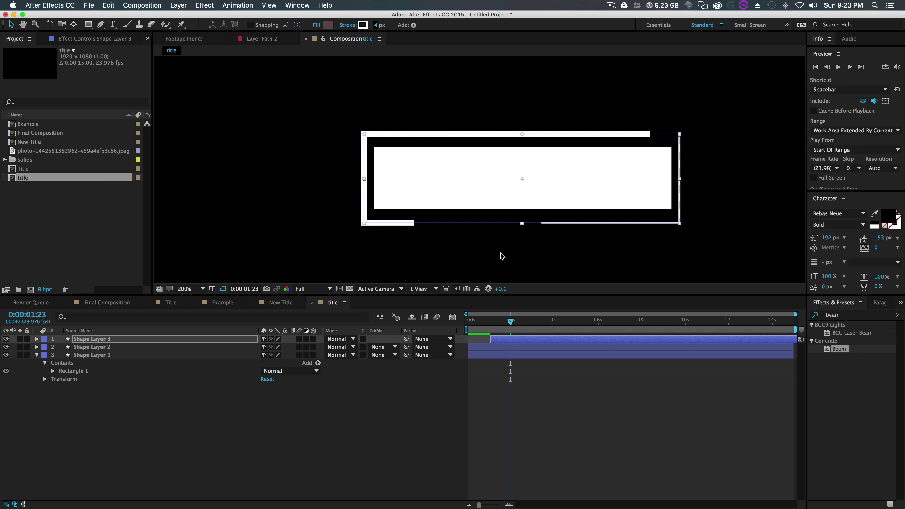
mouse_move(513, 322)
left_mouse_down()
mouse_move(481, 322)
mouse_move(545, 324)
mouse_move(477, 333)
mouse_move(542, 340)
mouse_move(456, 351)
left_mouse_up()
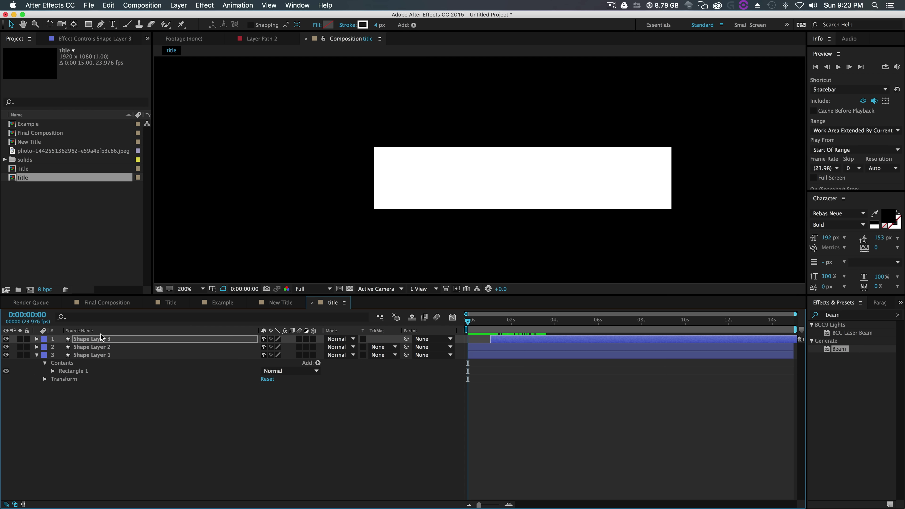
- Examine the Start and End keyframes in Shape Layer 3's Trim Paths and collapse the layer again
key("Return")
left_click(37, 339)
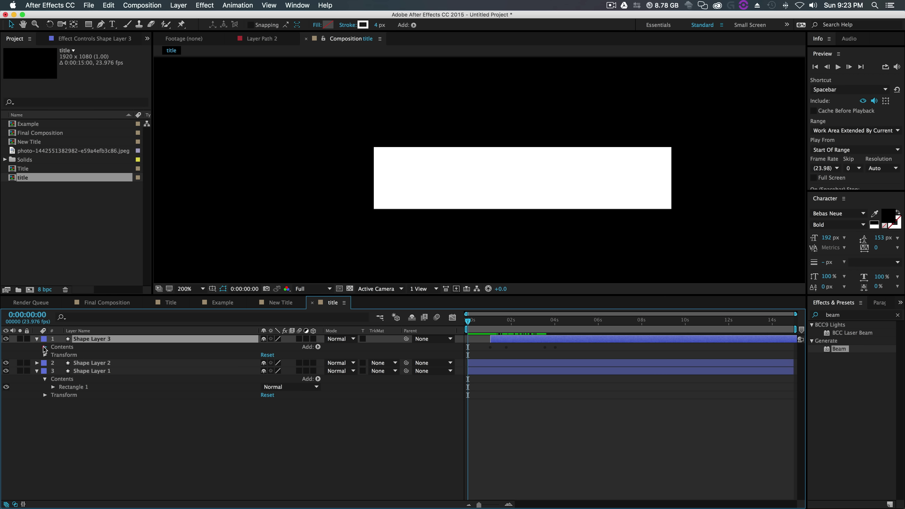
left_click(44, 347)
left_click(53, 355)
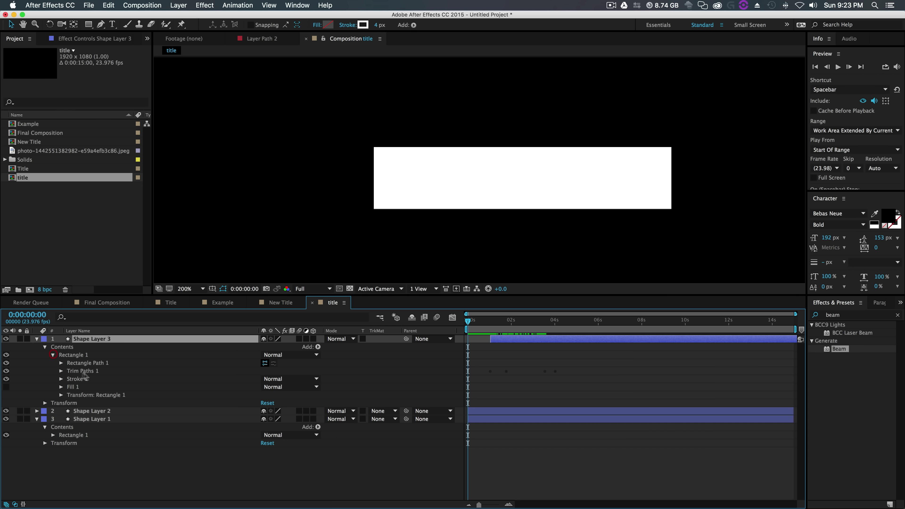
left_click(61, 371)
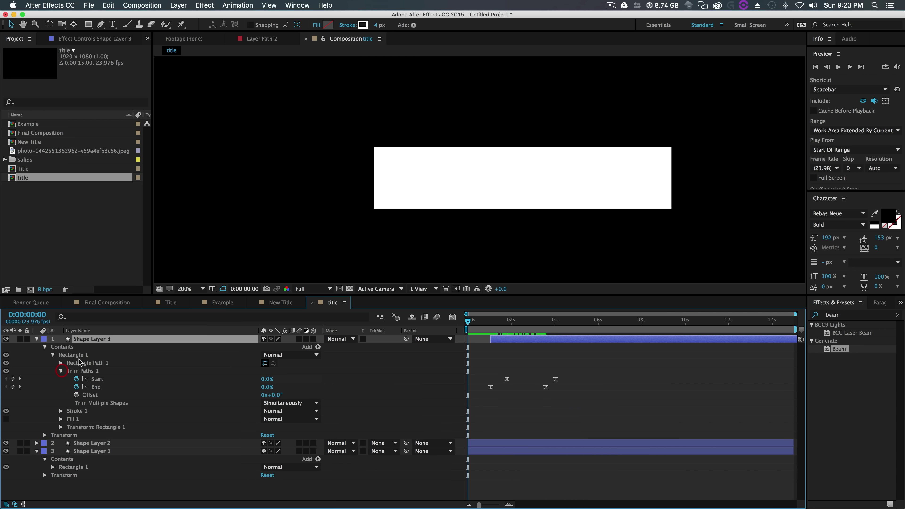
left_click(44, 347)
left_click(37, 339)
- Move Shape Layer 1's anchor point to the middle of the white box's left edge
left_click(92, 347)
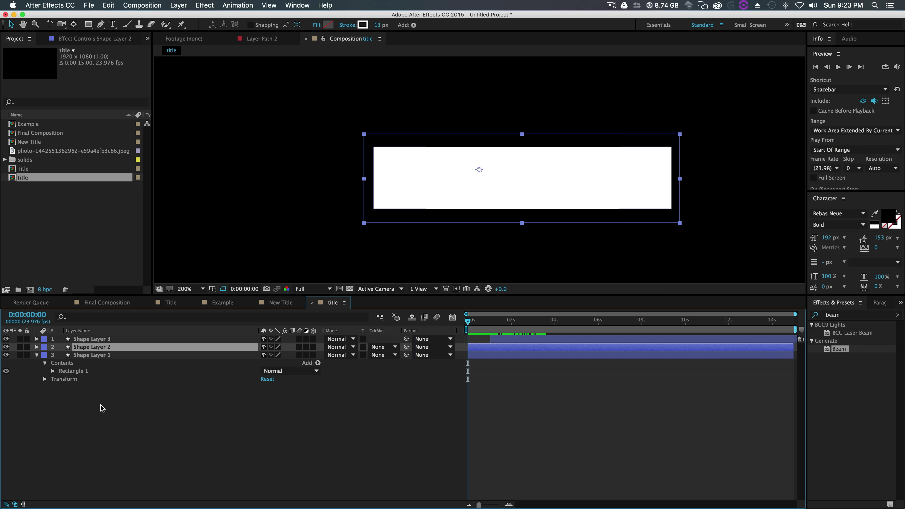
left_click(103, 339)
left_click(105, 355)
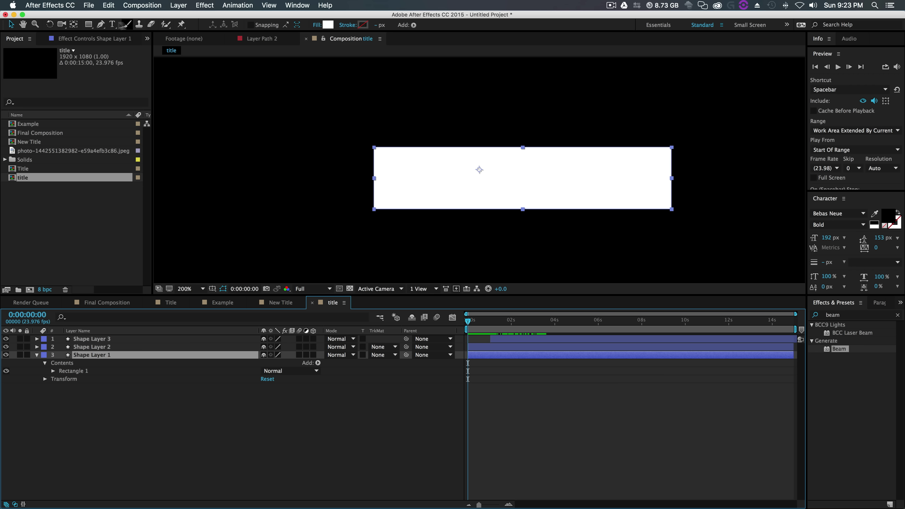
left_click(73, 24)
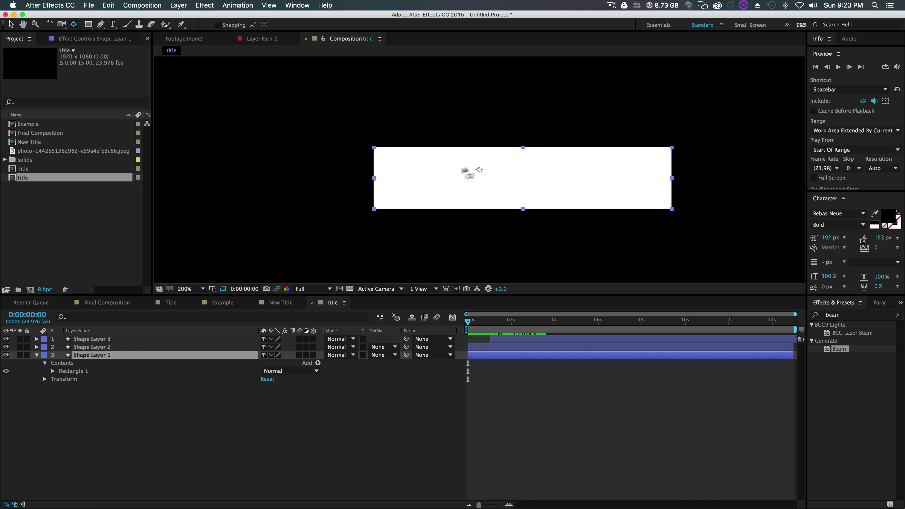
left_click_drag(478, 168, 432, 174)
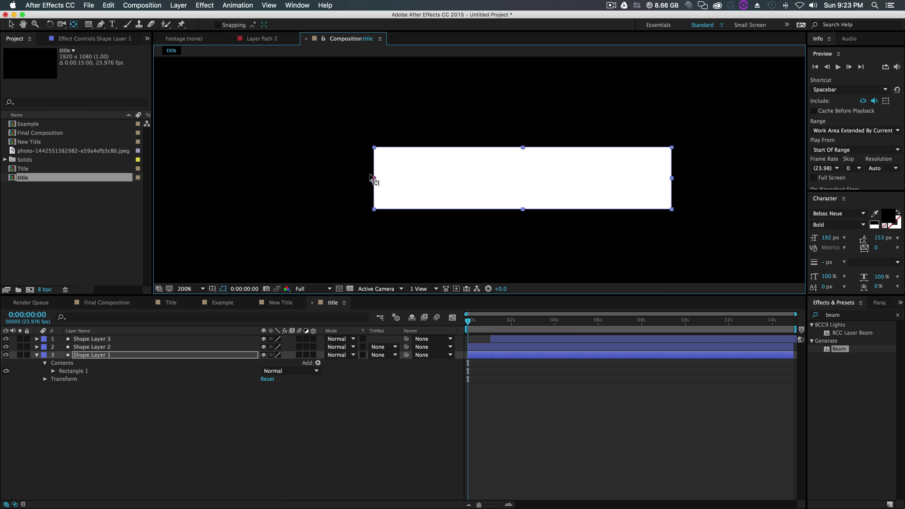
- Unlink Shape Layer 1's scale proportions and keyframe its Scale at 0% width and 100% height at the composition's start
left_click(110, 355)
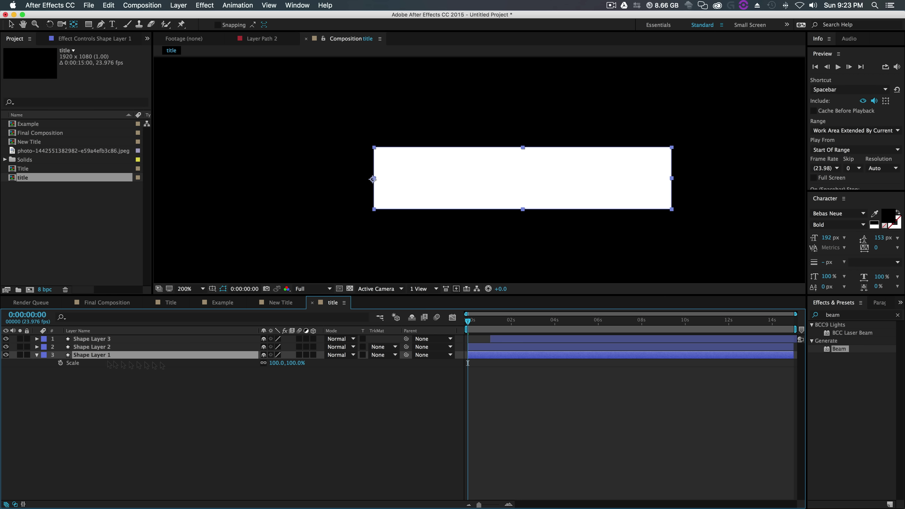
left_click_drag(295, 363, 298, 363)
key("super+z")
left_click_drag(279, 362, 332, 364)
key("super+z")
key("Return")
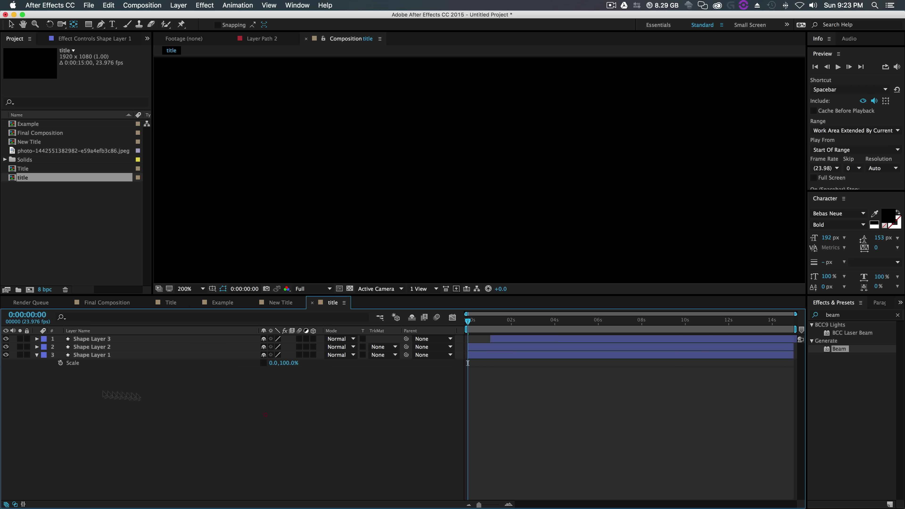
left_click(60, 362)
- Add a Scale keyframe of 100% width at 0:00:03:07 and preview the box growing
left_click_drag(468, 323, 540, 328)
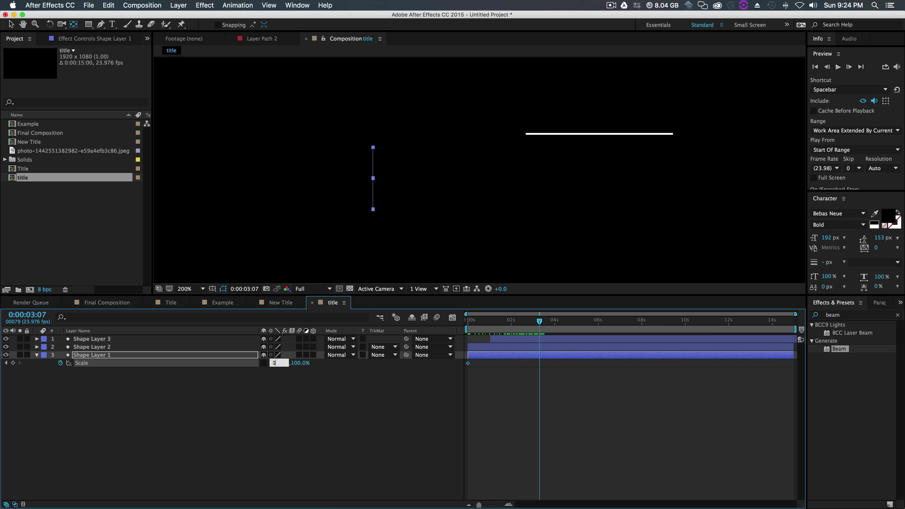
left_click(297, 435)
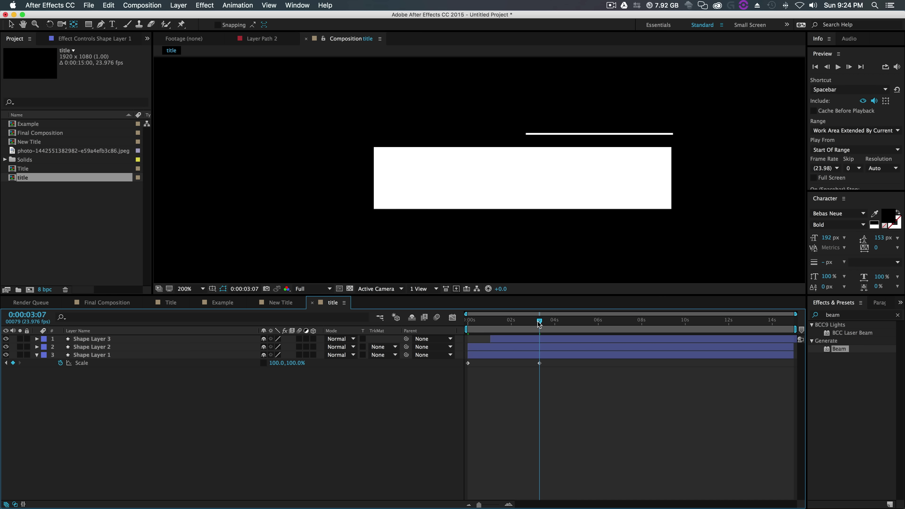
key("space")
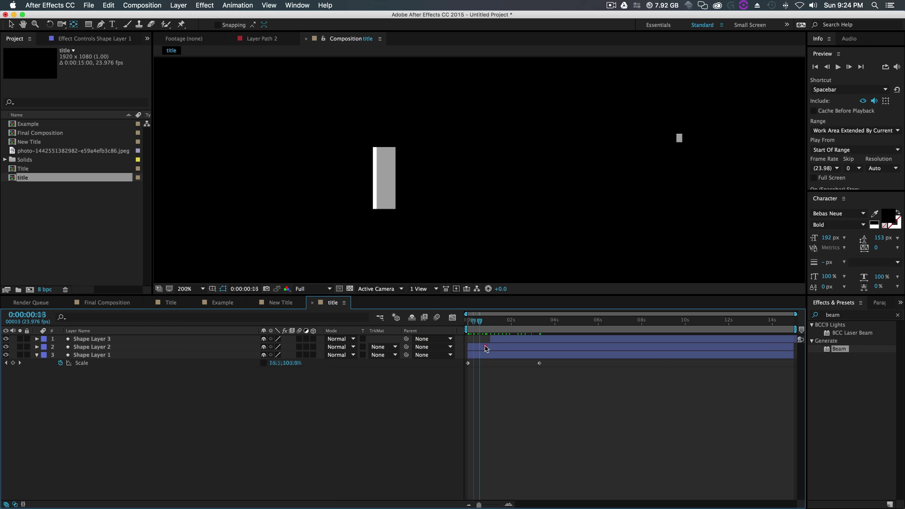
left_click_drag(485, 346, 566, 335)
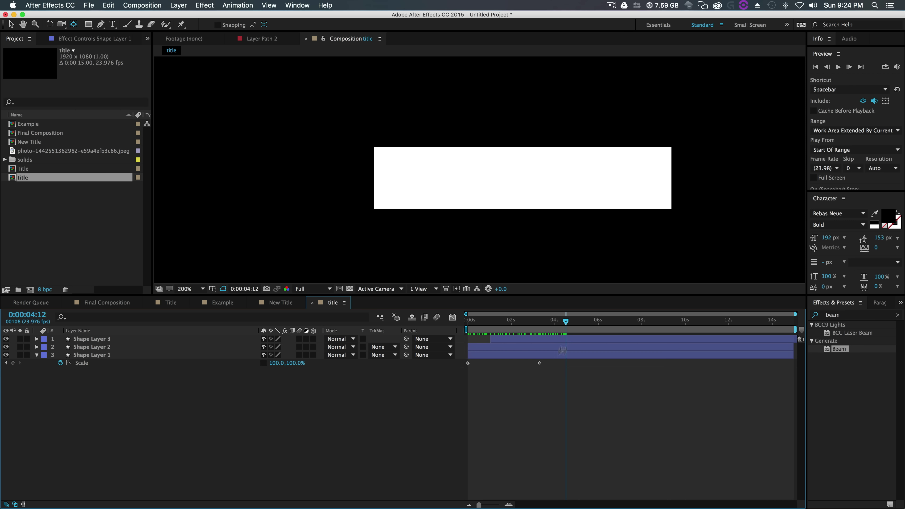
- Apply Easy Ease to both Scale keyframes of Shape Layer 1
left_click(539, 355)
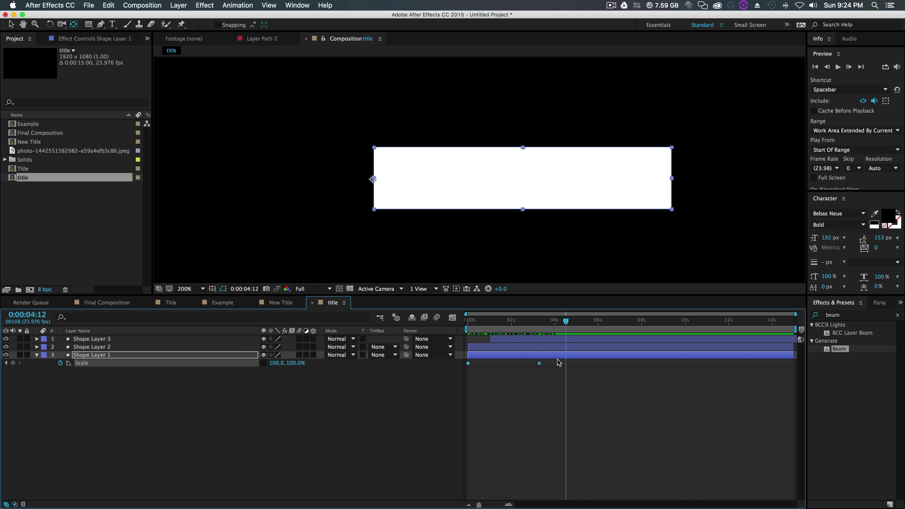
right_click(539, 364)
mouse_move(588, 474)
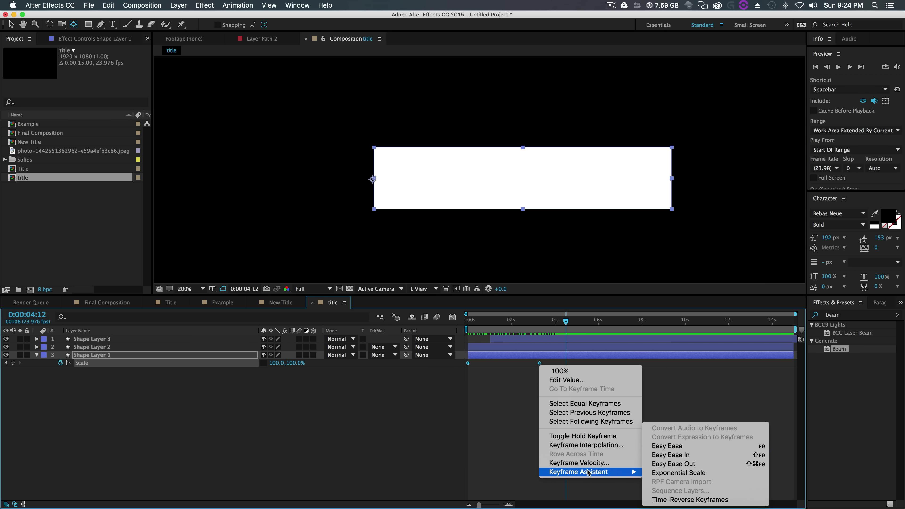
left_click(670, 450)
- Shape the Scale speed curve into a sharp peak near two seconds and preview the animation
left_click(452, 317)
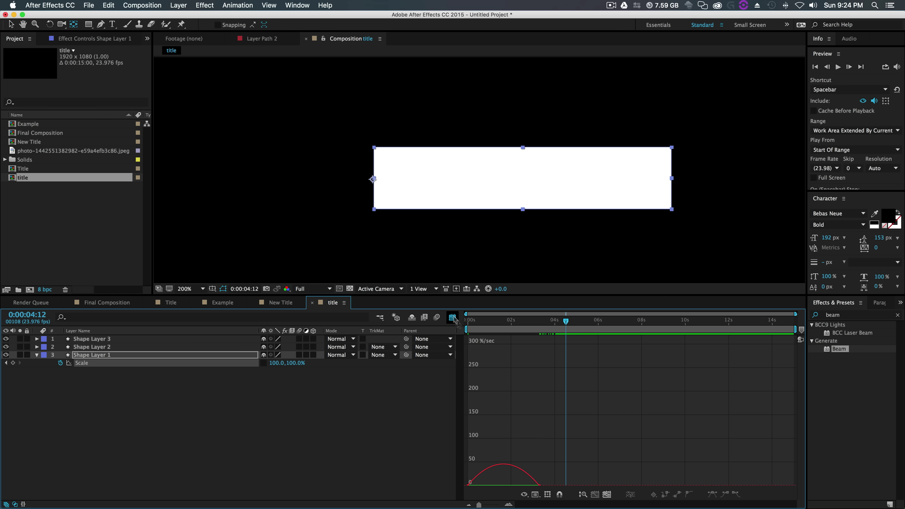
left_click_drag(479, 485, 511, 486)
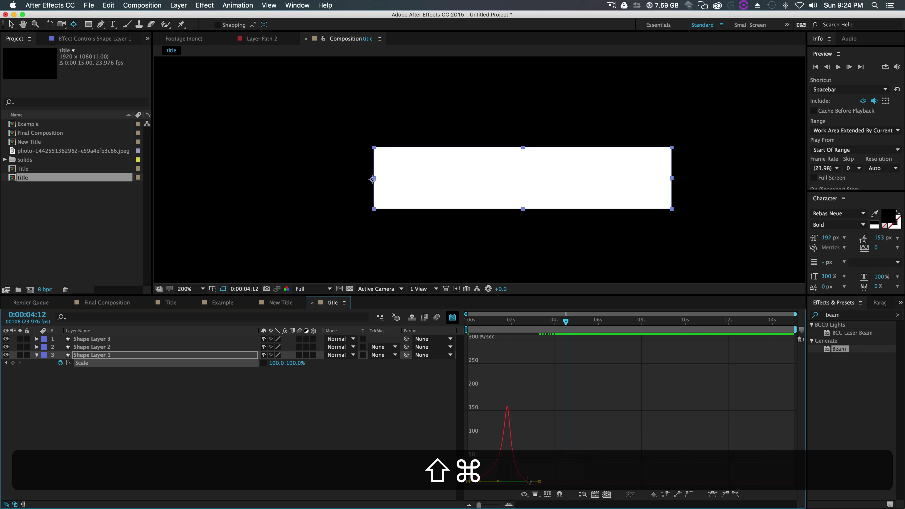
key("super+z")
key("super+shift+z")
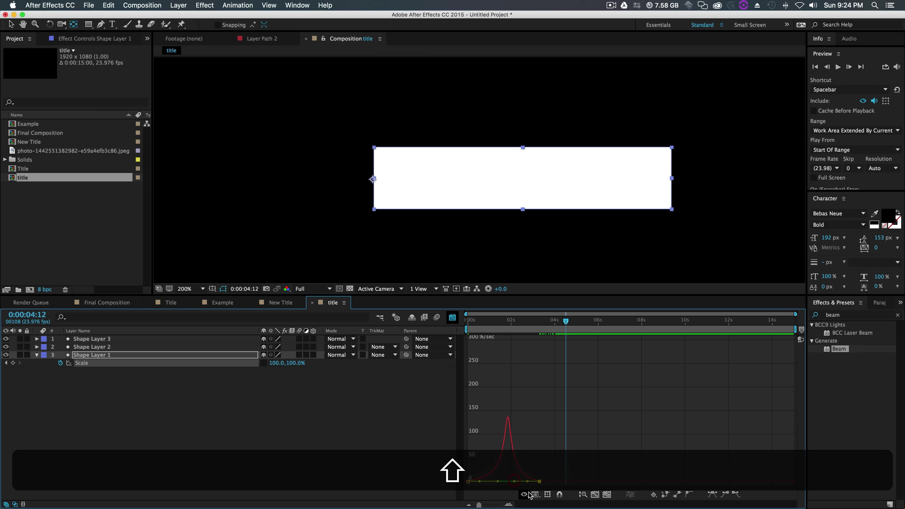
left_click(536, 494)
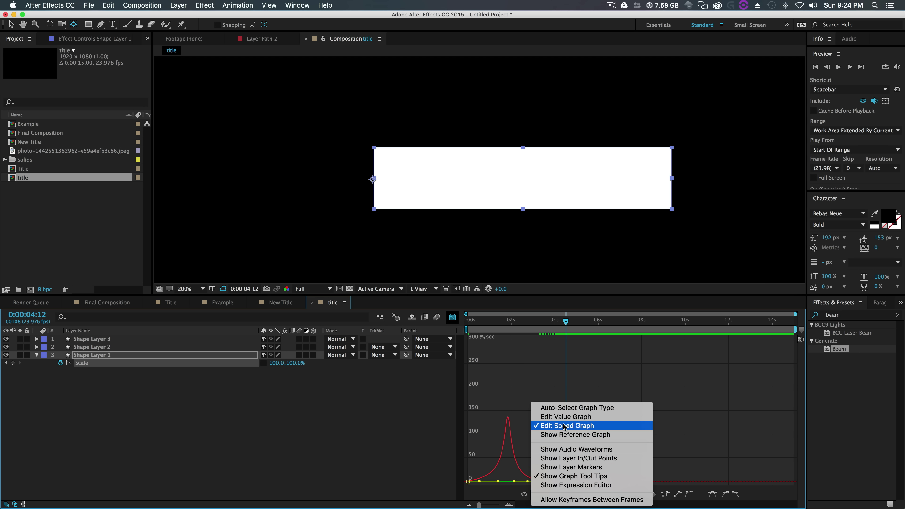
left_click(414, 432)
left_click(453, 317)
left_click_drag(522, 325, 443, 326)
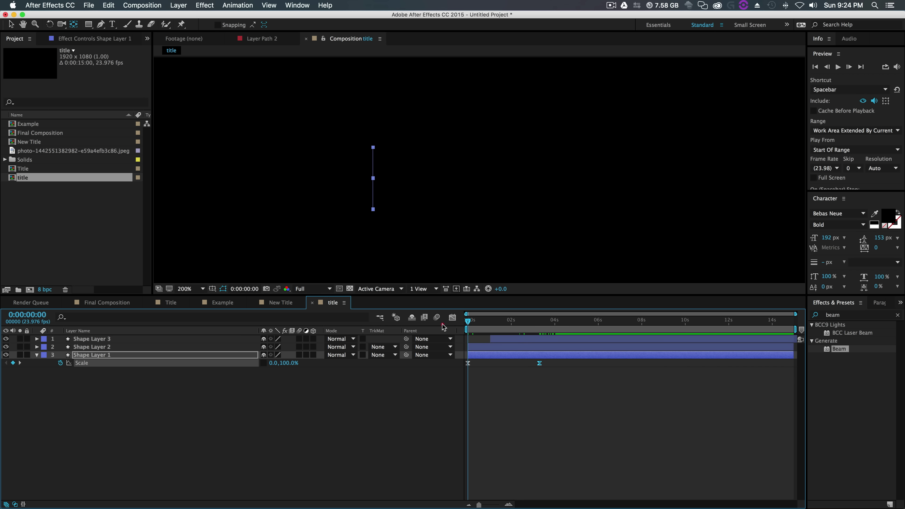
key("space")
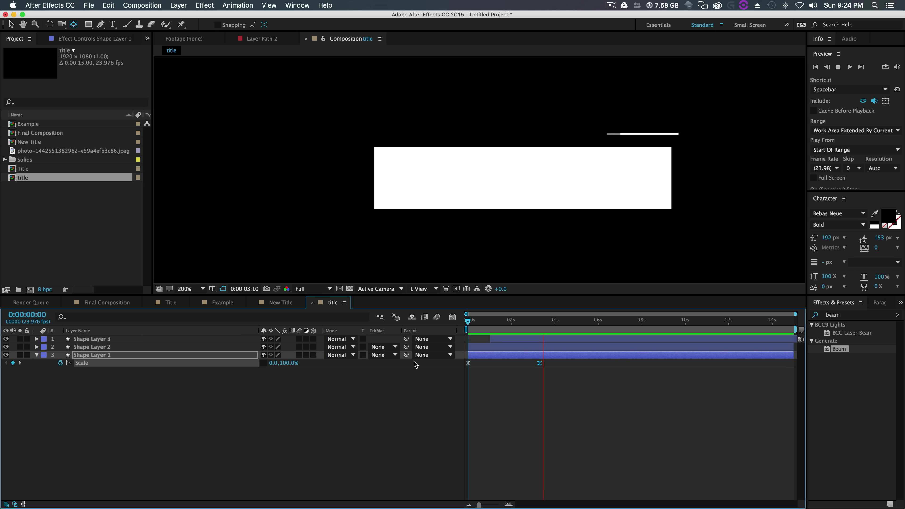
key("space")
- Shift the Scale speed curve's peak earlier, to about one second, and preview the animation again
left_click(452, 318)
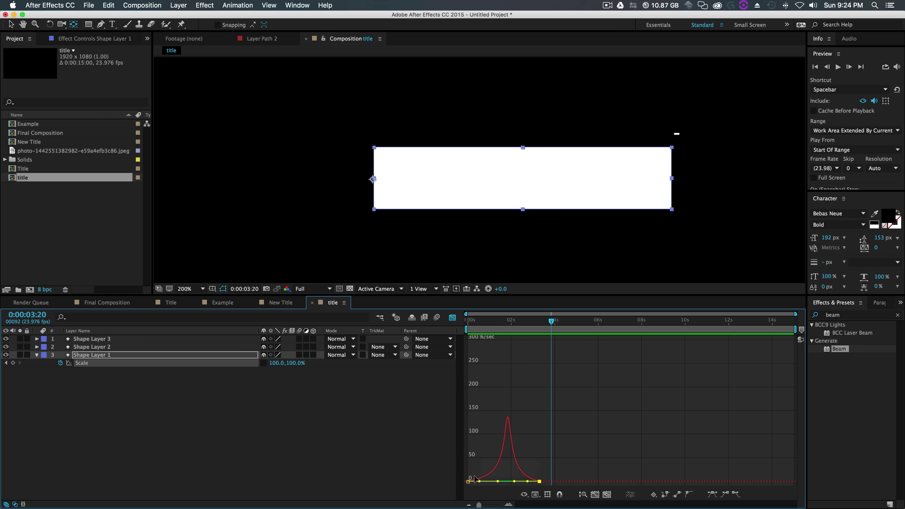
mouse_move(494, 480)
left_mouse_down()
mouse_move(516, 481)
mouse_move(508, 480)
left_mouse_up()
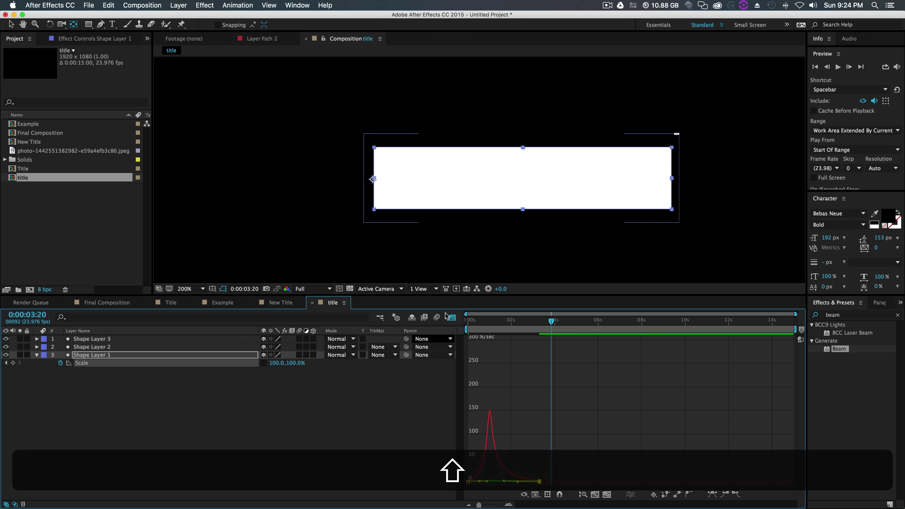
left_click(452, 317)
key("space")
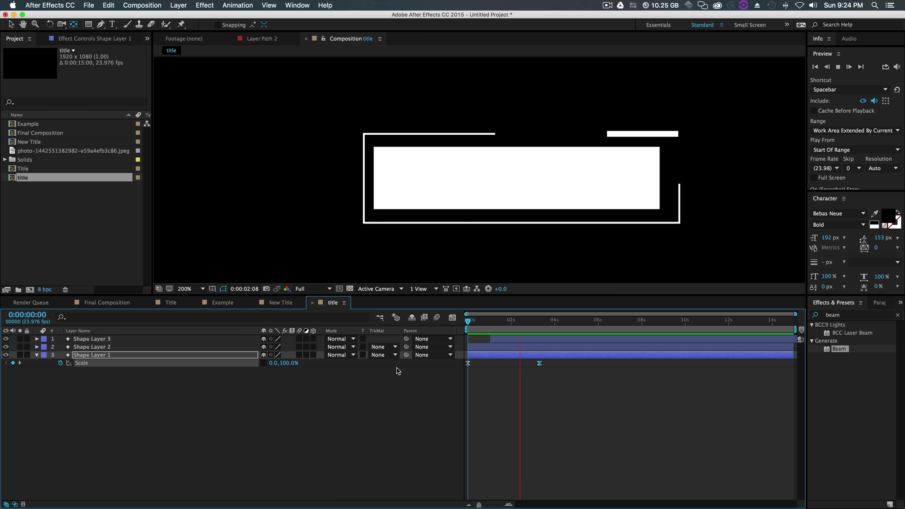
key("space")
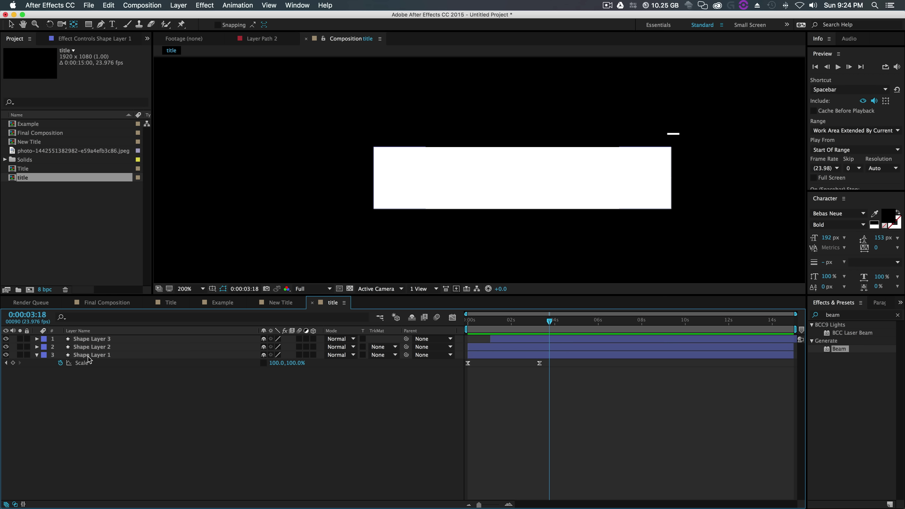
- Set the fill colour of Shape Layer 1's box to light red F86565
left_click(89, 24)
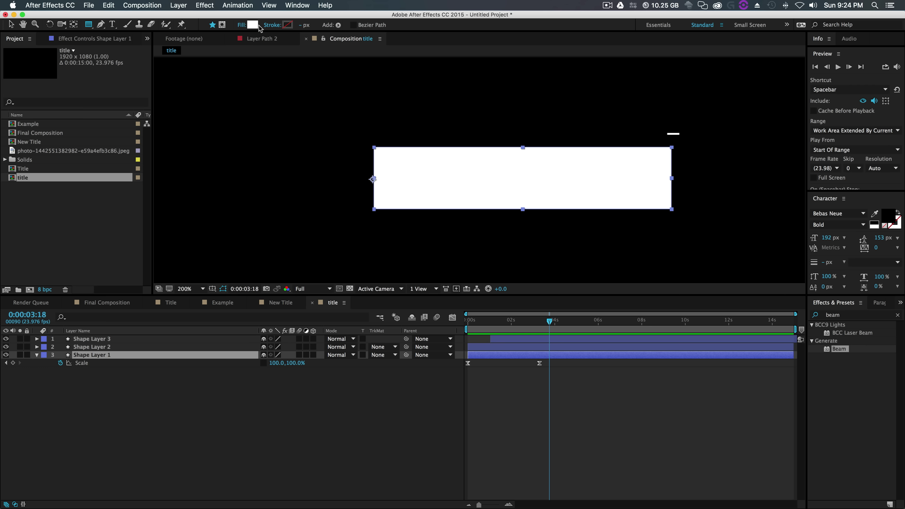
left_click(254, 25)
left_click_drag(275, 213, 257, 181)
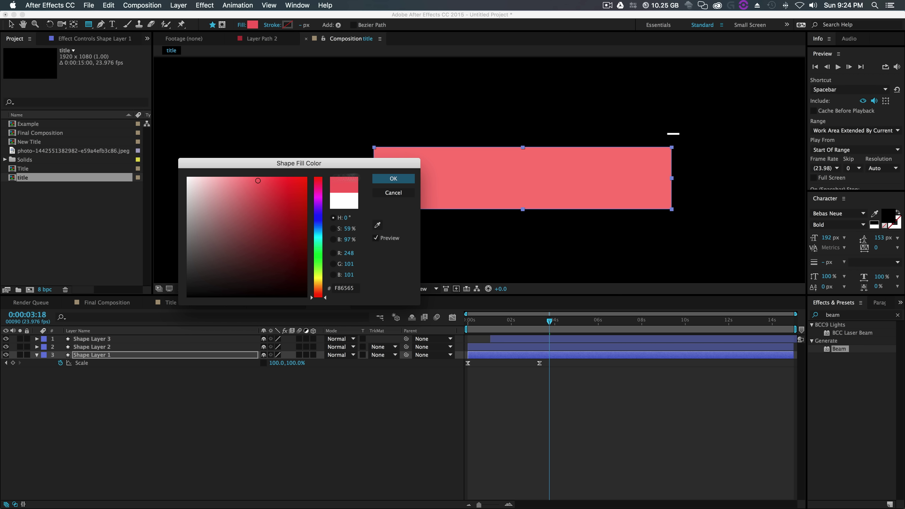
left_click(392, 181)
left_click(263, 436)
- Duplicate the red box layer with the copy starting about 0.7 seconds in, and set the copy's fill to violet-blue
left_click(107, 354)
key("super+d")
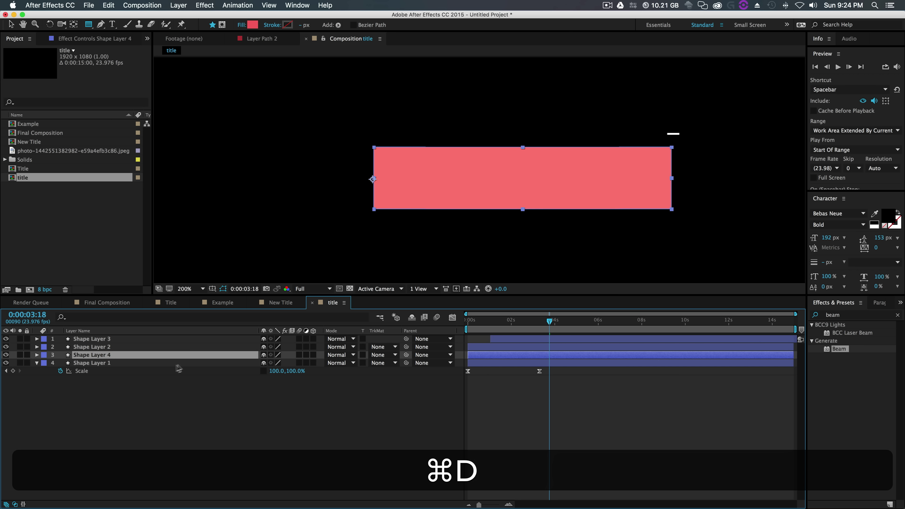
left_click_drag(495, 356, 509, 358)
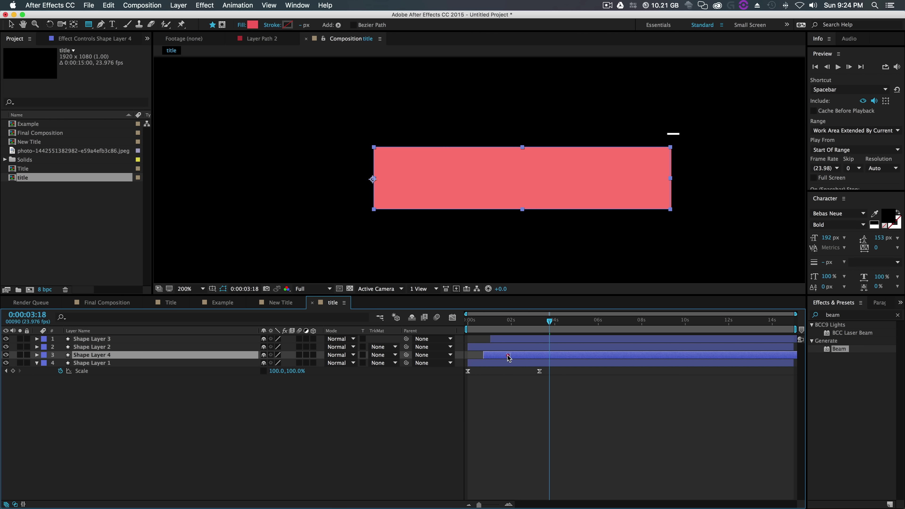
left_click(253, 24)
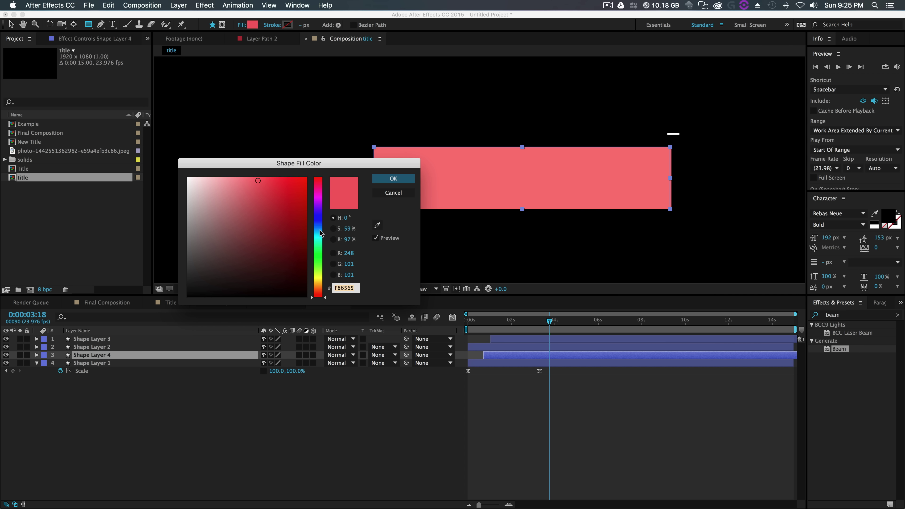
mouse_move(320, 233)
left_mouse_down()
mouse_move(321, 257)
mouse_move(320, 205)
mouse_move(319, 216)
left_mouse_up()
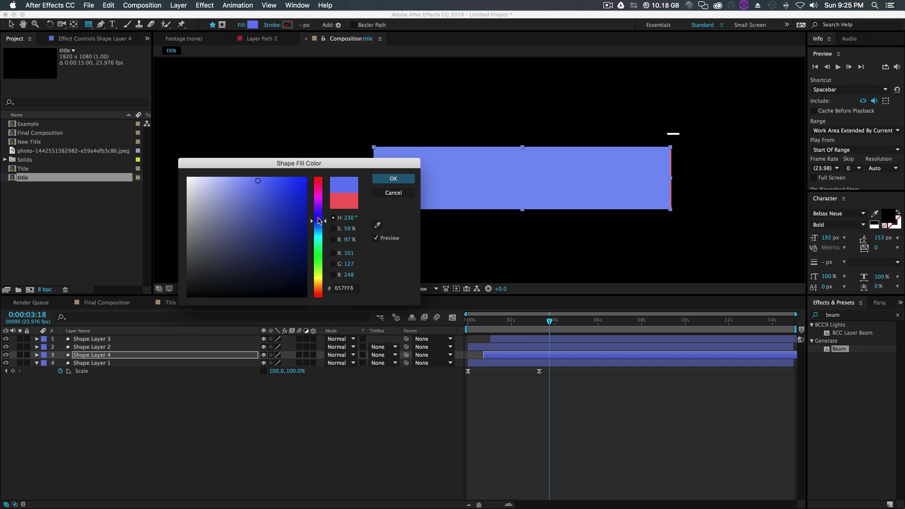
left_click(375, 179)
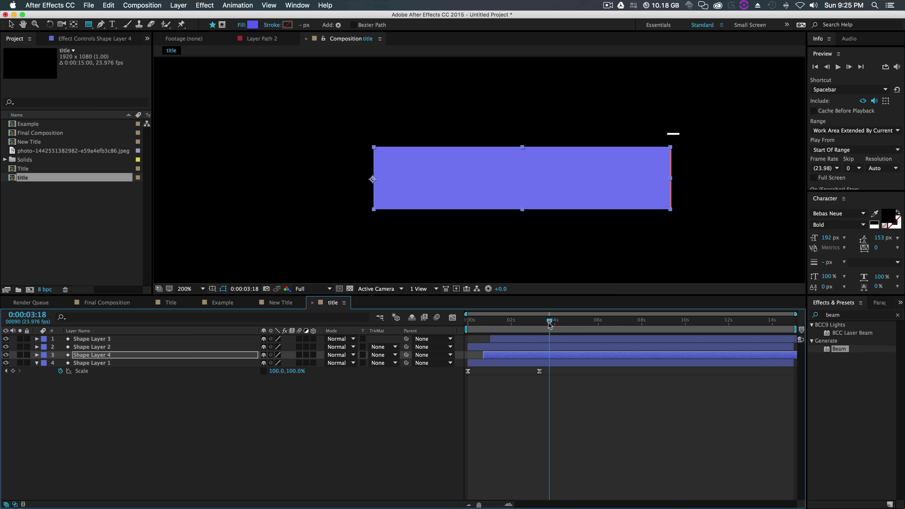
- Duplicate the violet-blue box layer with the copy starting about 1.7 seconds in, and set the copy's fill to white
mouse_move(549, 325)
left_mouse_down()
mouse_move(485, 324)
mouse_move(478, 347)
mouse_move(555, 338)
mouse_move(547, 360)
left_mouse_up()
key("super+d")
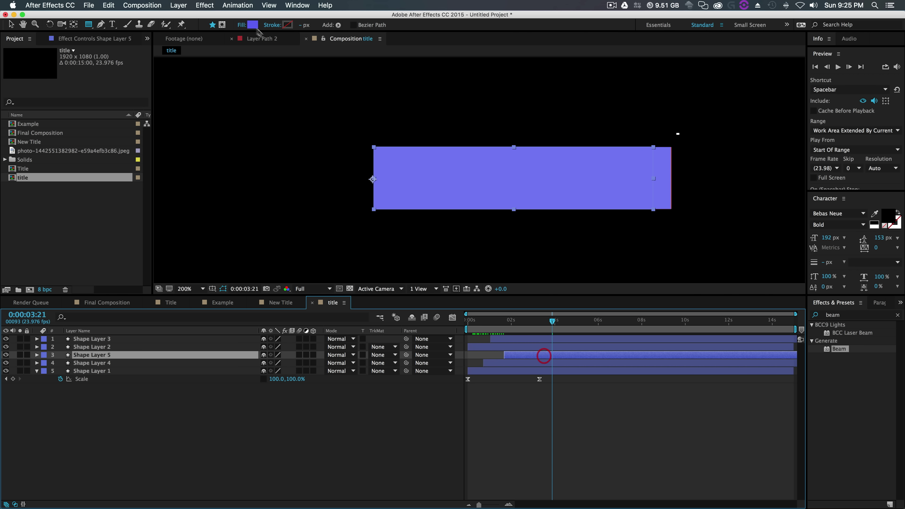
left_click(254, 25)
left_click_drag(220, 236, 171, 146)
left_click(394, 177)
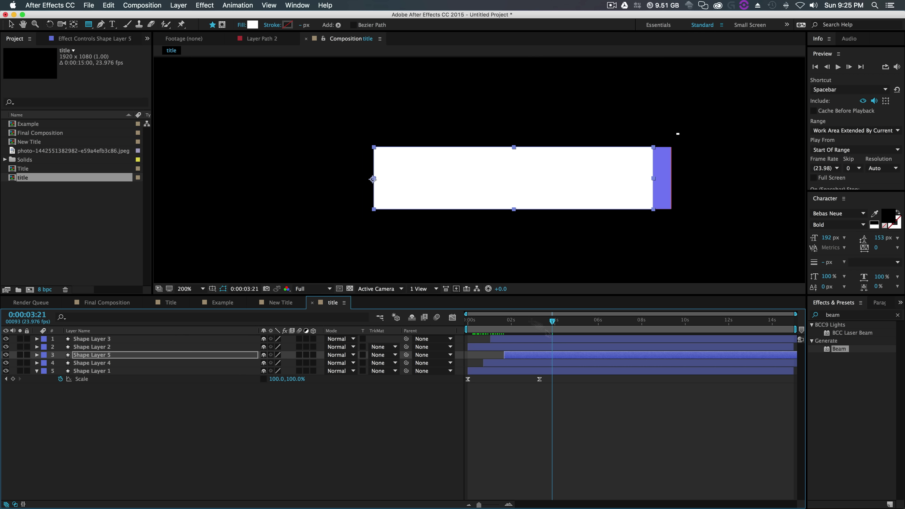
left_click_drag(556, 324, 567, 350)
left_click(342, 446)
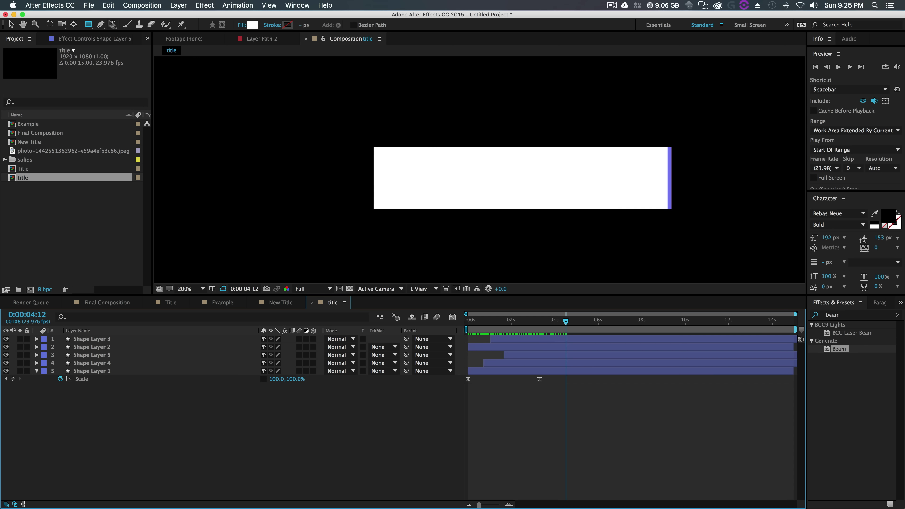
- Add a text layer reading TITLES OF TIME over the white box
left_click(113, 25)
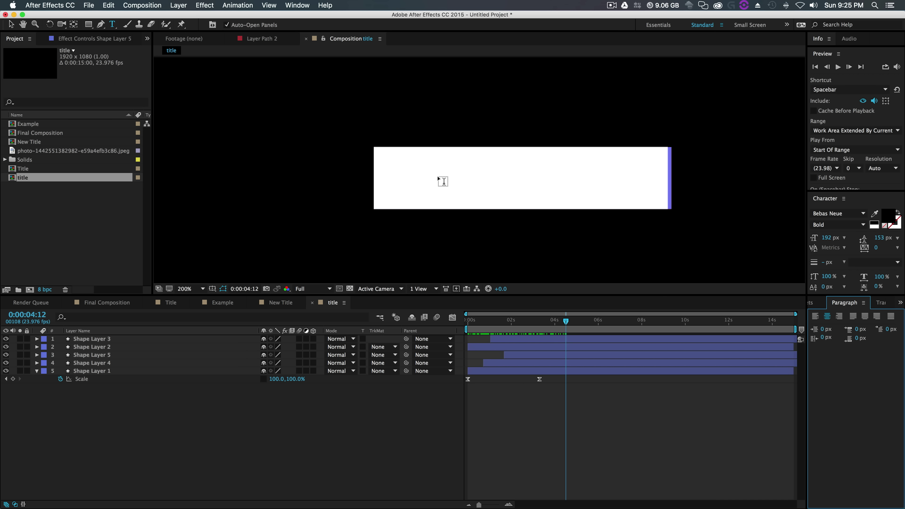
left_click(423, 189)
key("shift")
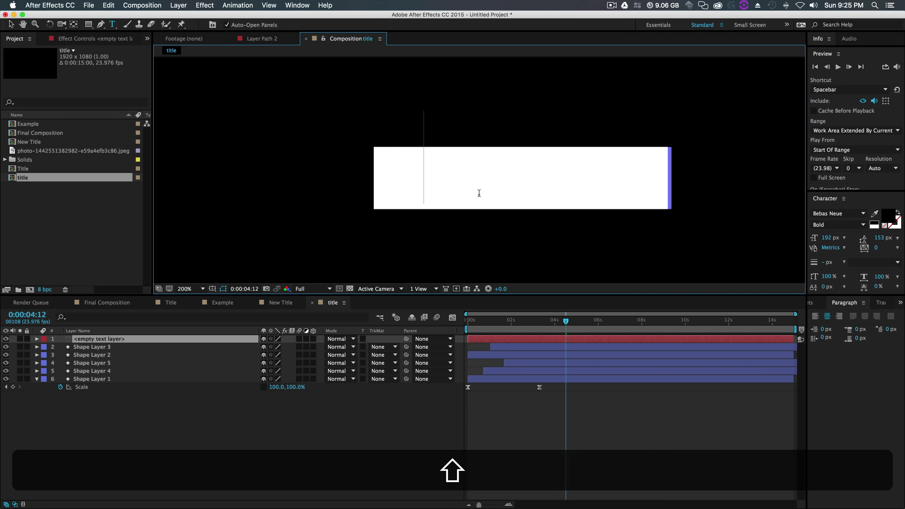
type("TITLES")
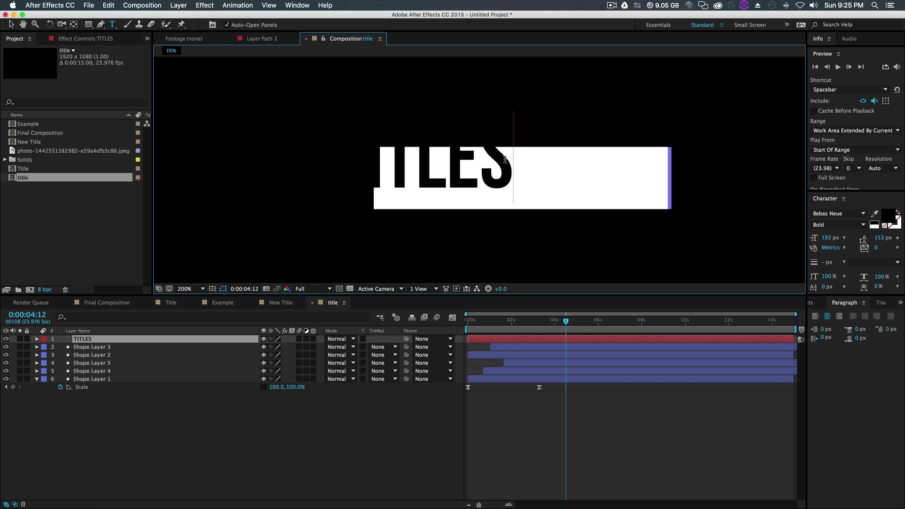
type(" OF TIME")
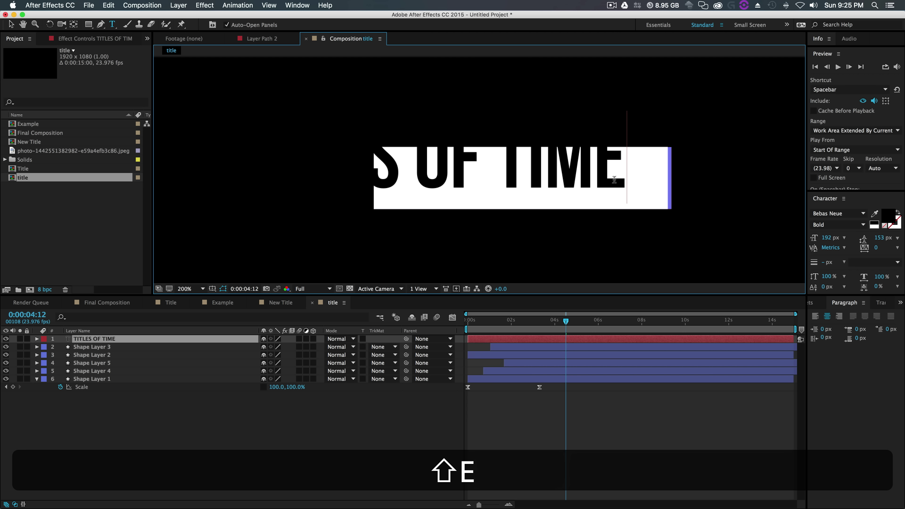
- Set the TITLES OF TIME text size to 101 px and centre the text on the white box
left_click_drag(614, 179, 94, 168)
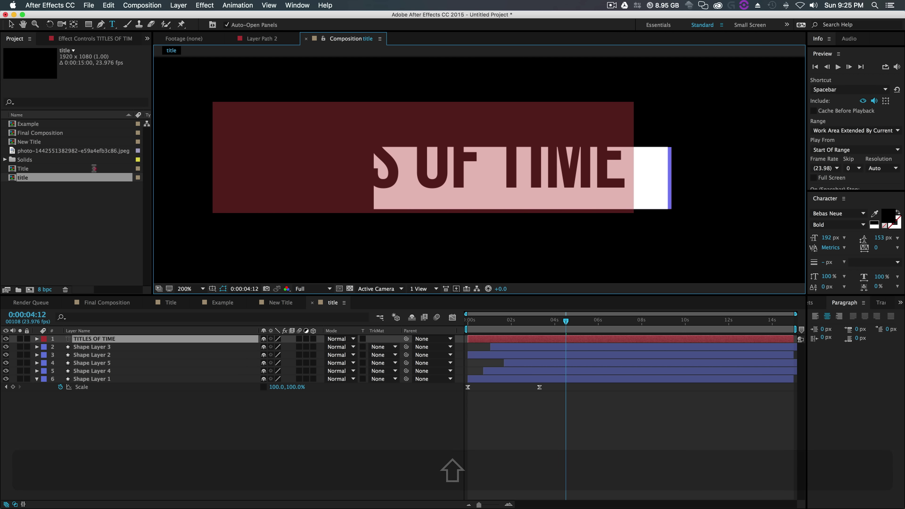
left_click(882, 237)
key("super+z")
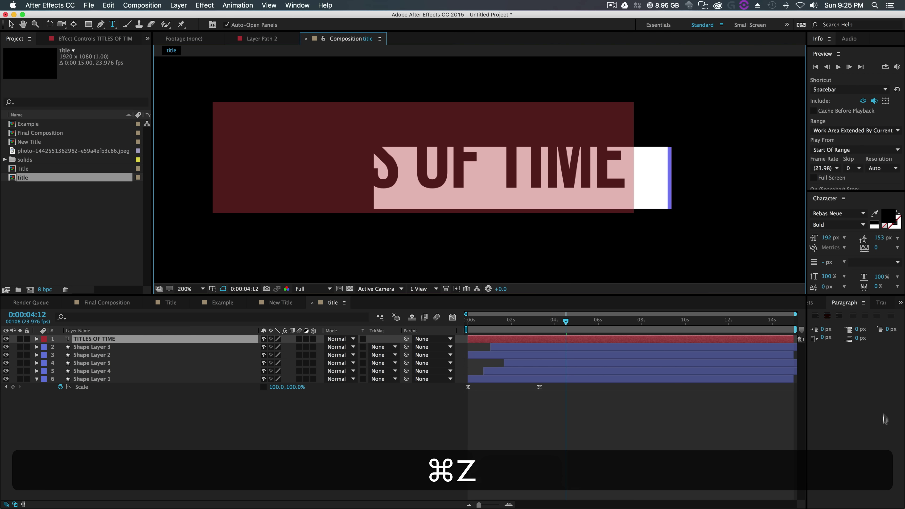
key("super+z")
left_click_drag(788, 253, 803, 255)
left_click(11, 24)
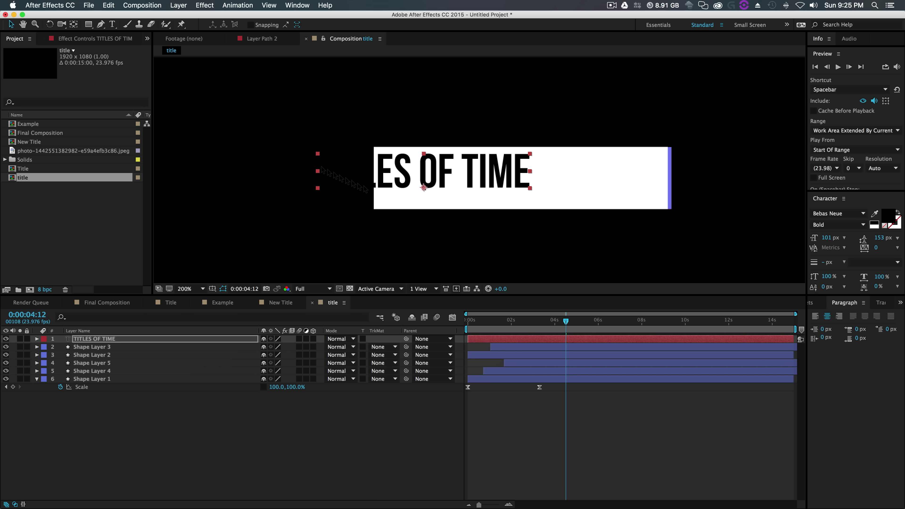
left_click_drag(469, 153, 566, 161)
mouse_move(568, 323)
left_mouse_down()
mouse_move(475, 341)
mouse_move(569, 332)
left_mouse_up()
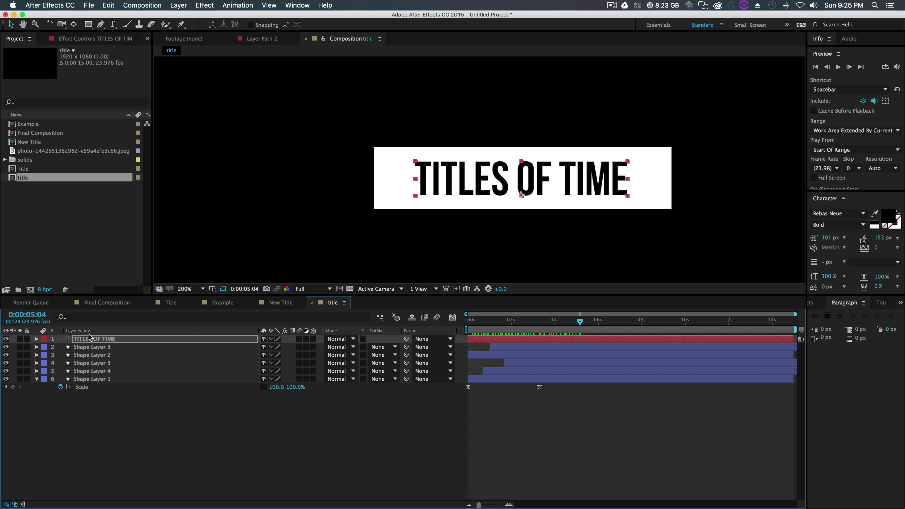
- Place the text layer directly above Shape Layer 5, duplicate that white box layer, and put the copy directly above the text
left_click_drag(90, 337, 86, 359)
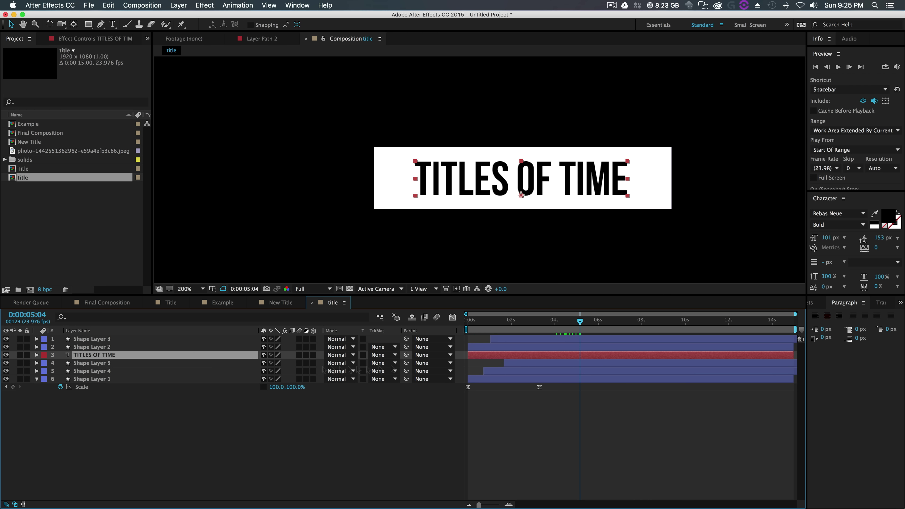
left_click(375, 180)
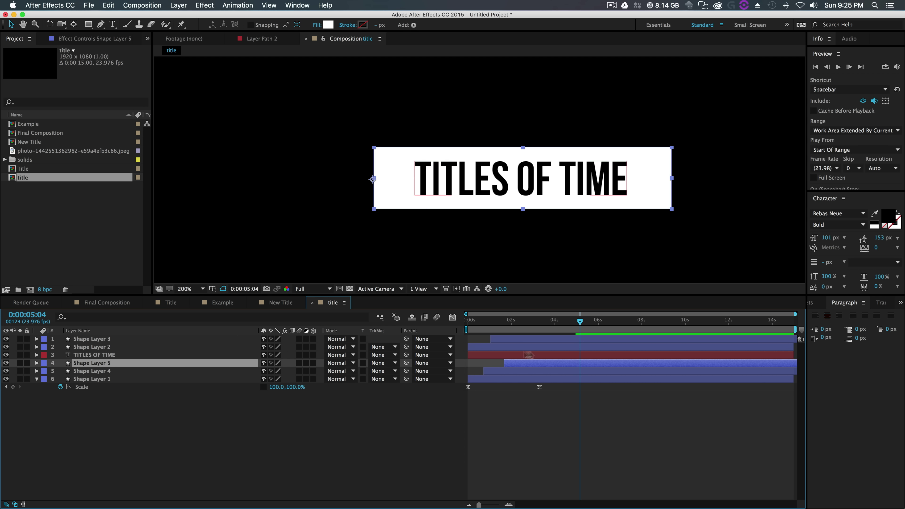
left_click_drag(580, 323, 575, 342)
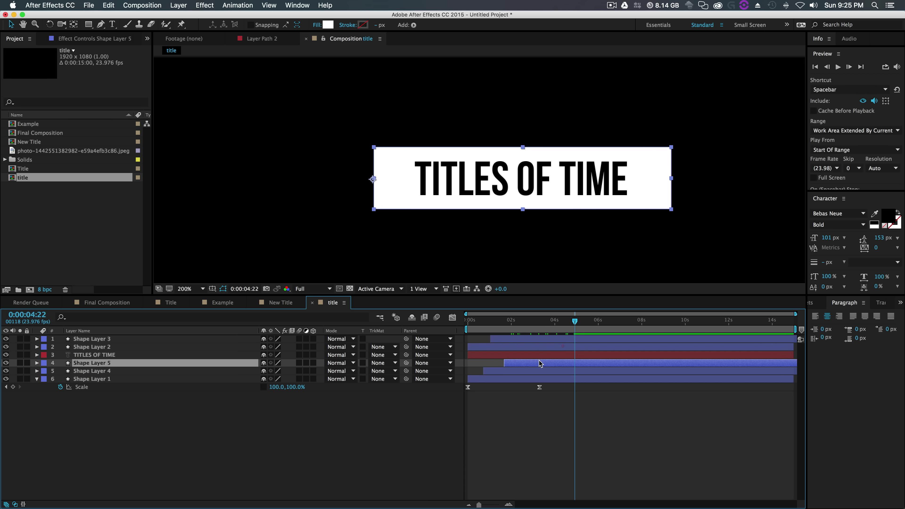
key("super+d")
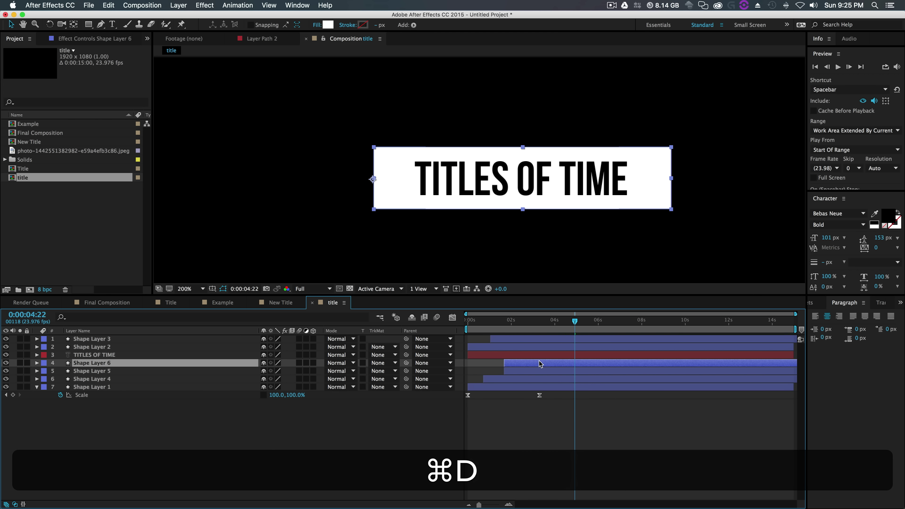
left_click_drag(102, 364, 103, 354)
- Set the TITLES OF TIME layer's track matte to Alpha, using the white box copy above it
left_click(102, 362)
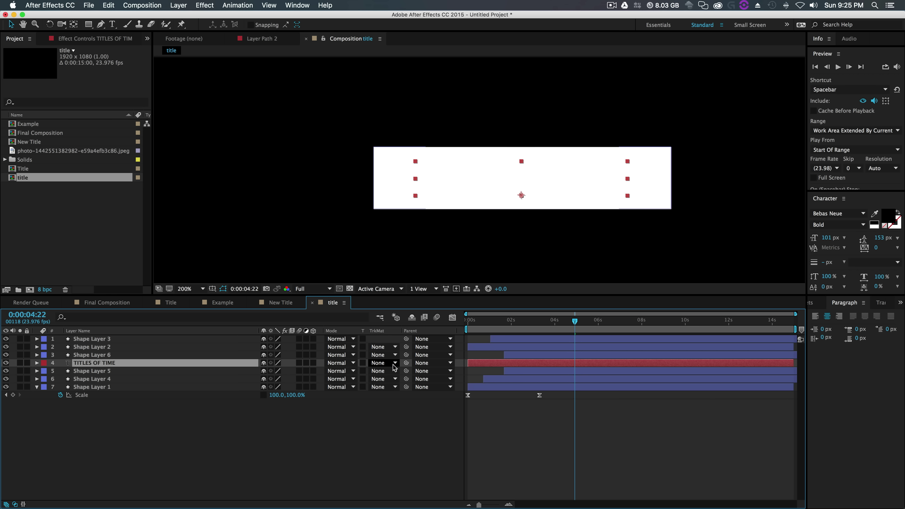
left_click(382, 362)
left_click(398, 388)
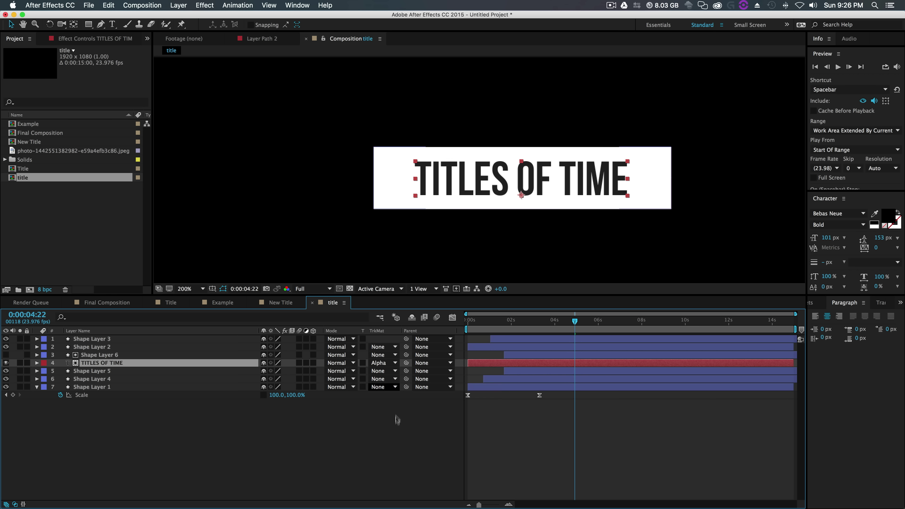
- Hide the timeline's Modes column and show it again
right_click(246, 329)
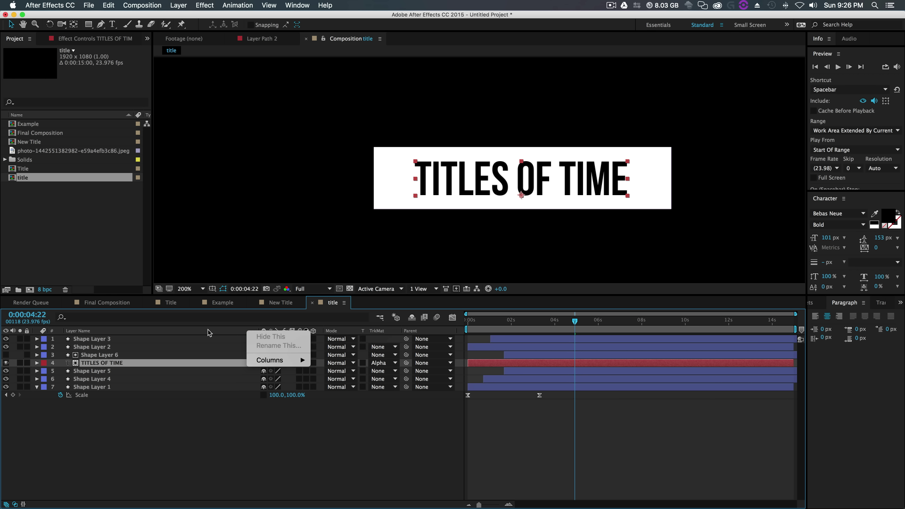
mouse_move(271, 364)
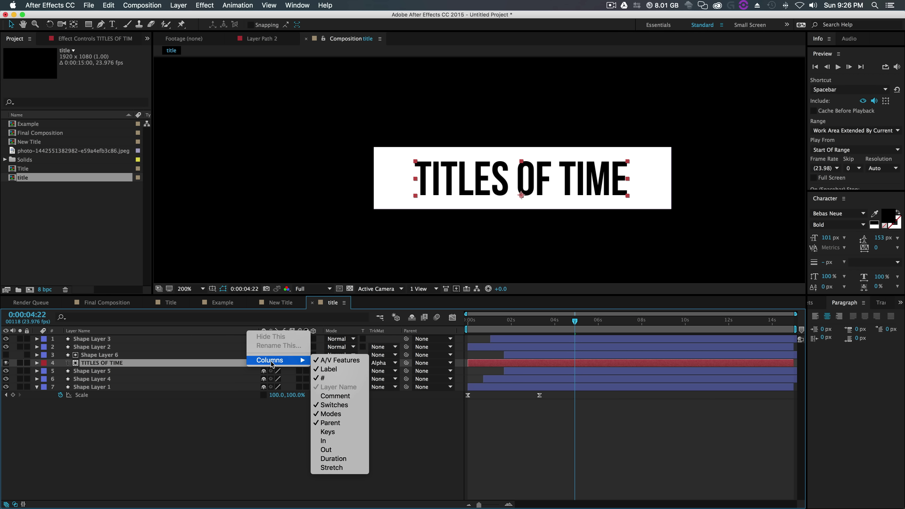
left_click(345, 414)
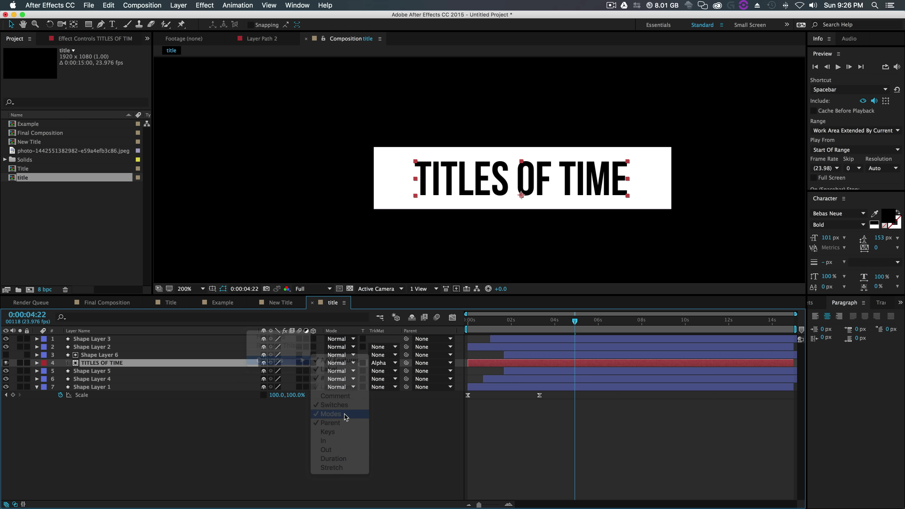
right_click(224, 332)
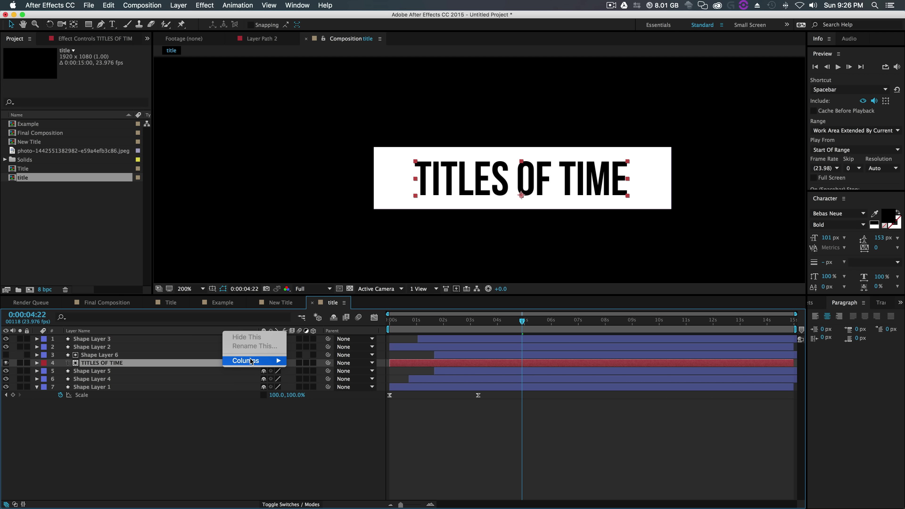
mouse_move(276, 360)
left_click(320, 415)
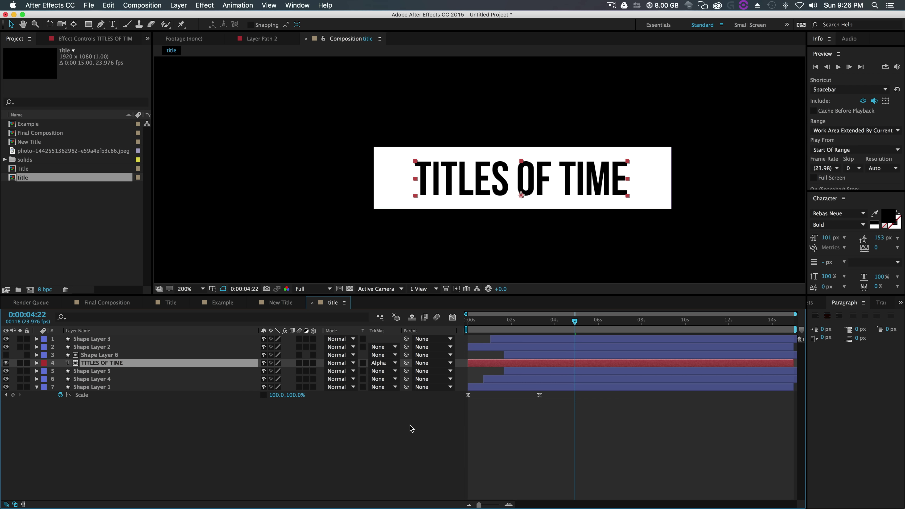
- Examine the matted text reveal at about three seconds in the title composition
left_click_drag(575, 323, 540, 343)
left_click(532, 355)
left_click(538, 373)
left_click(580, 447)
- Draw a region of interest around the title box and outlines, and crop the composition to it, about 864 x 300 px
scroll(518, 191, "down", 2)
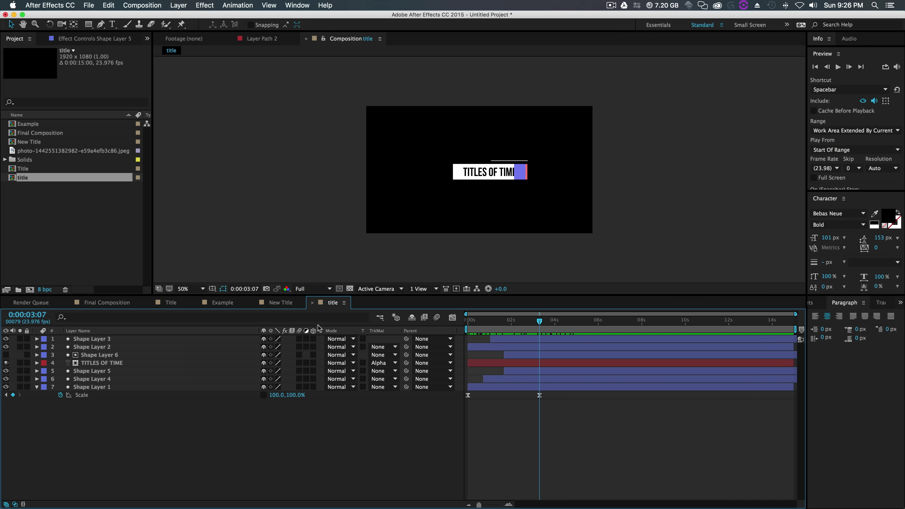
left_click(340, 289)
left_click_drag(439, 150, 544, 188)
left_click(148, 6)
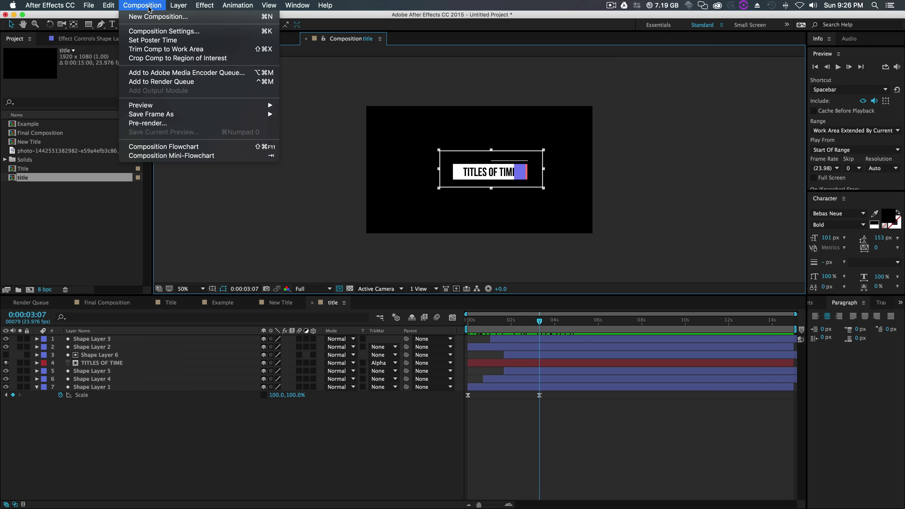
left_click(177, 58)
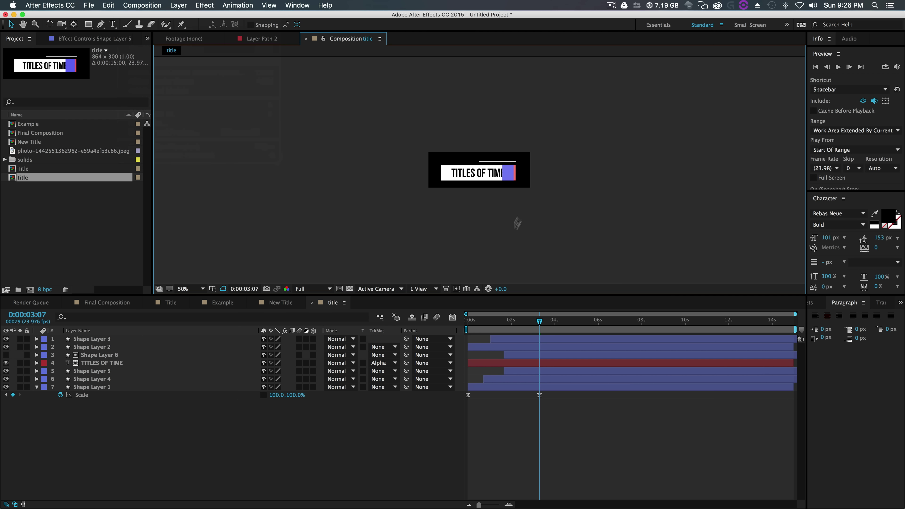
left_click_drag(544, 324, 579, 345)
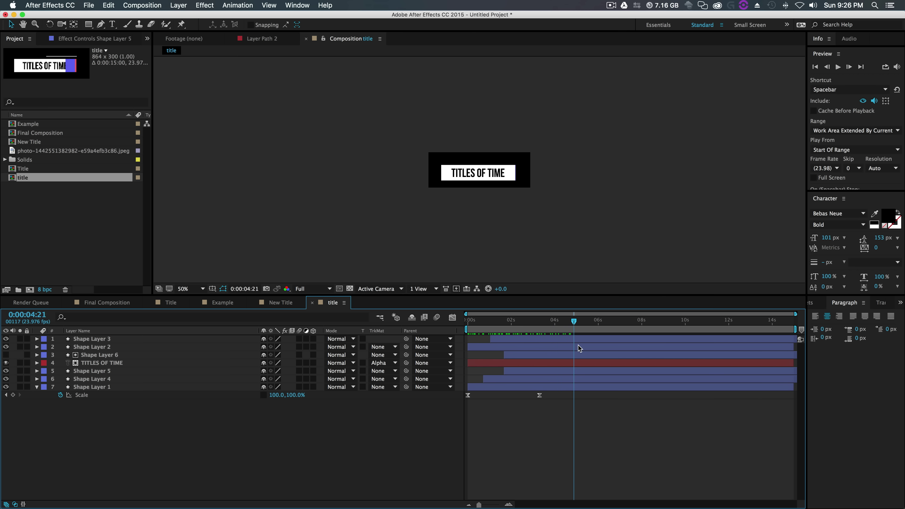
- Open the New Title composition and add the cropped title composition as its top layer
left_click(50, 222)
double_click(37, 142)
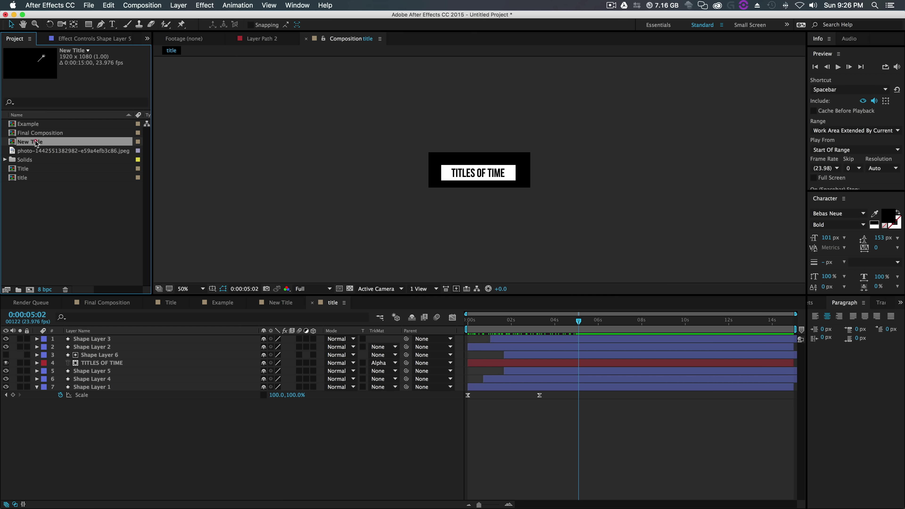
scroll(441, 191, "down", 2)
scroll(441, 191, "up", 1)
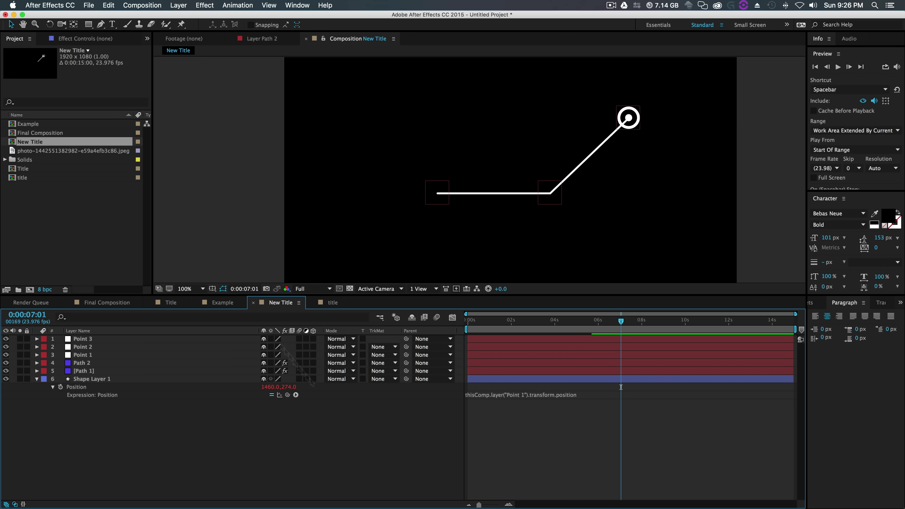
left_click(28, 169)
left_click(29, 178)
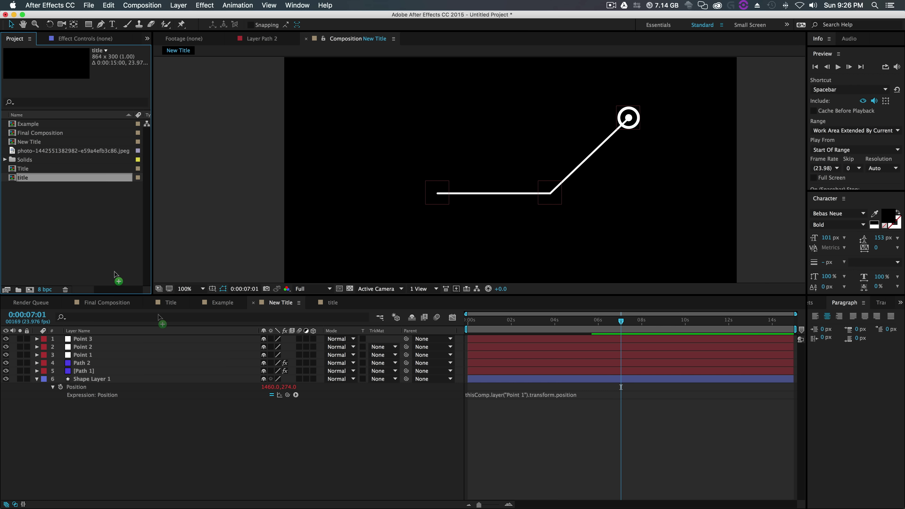
left_click_drag(114, 275, 135, 337)
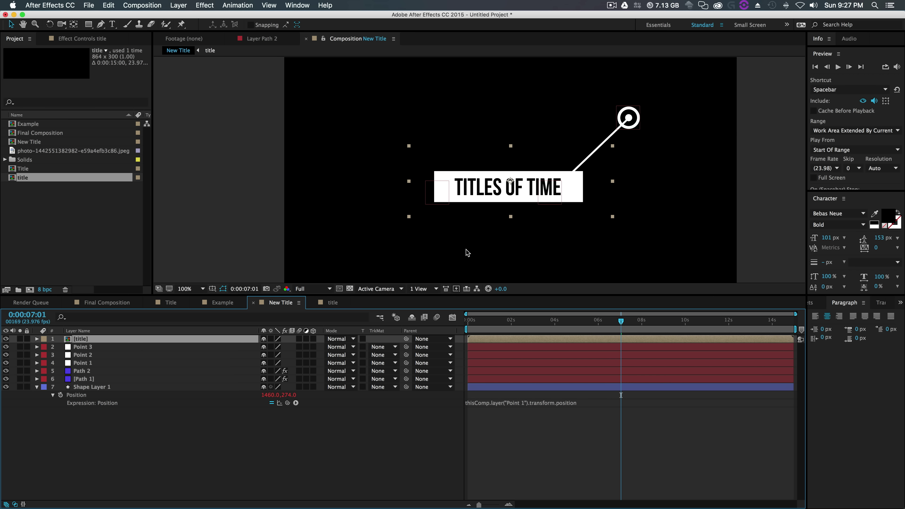
- Position the title just above the horizontal line and move its anchor point to the line's left end at Point 3
left_click_drag(504, 194, 515, 175)
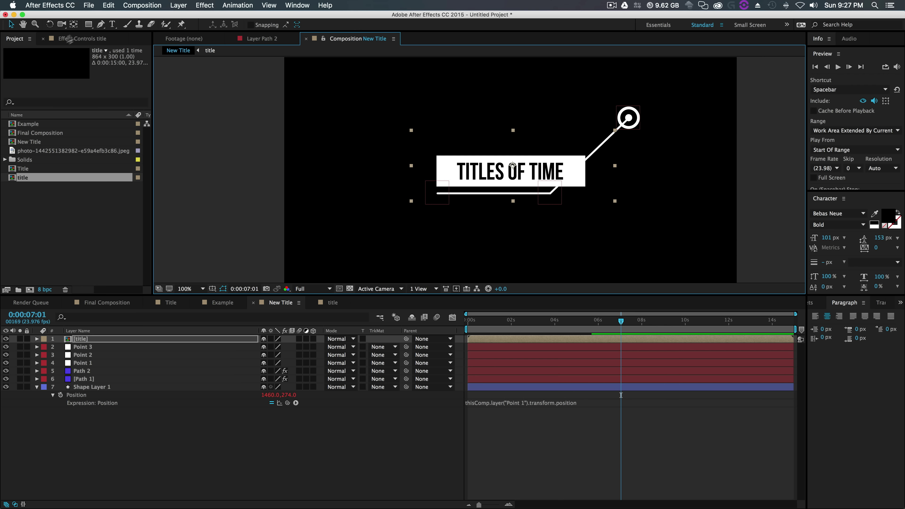
left_click(75, 25)
left_click_drag(513, 165, 512, 167)
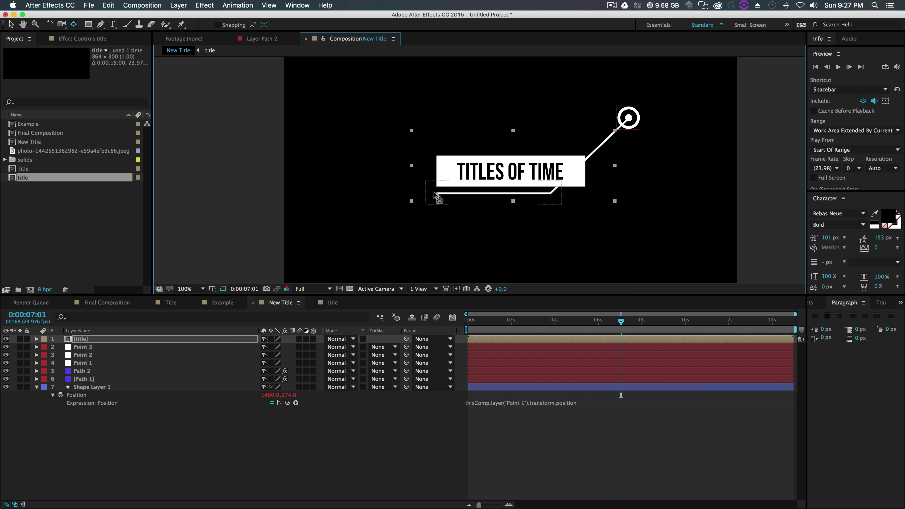
left_click(188, 483)
- Link the title layer's Position to the Point 3 null's Position with an expression
left_click(80, 340)
left_click(88, 346)
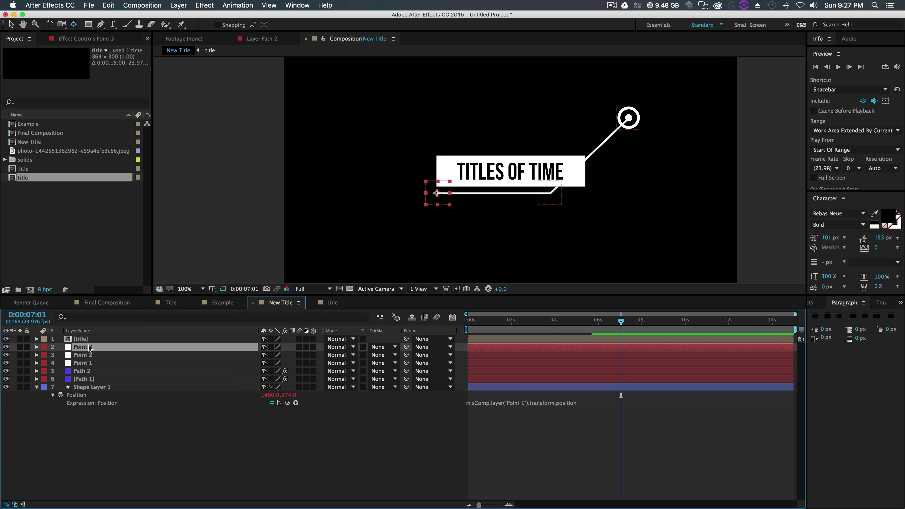
left_click(82, 340)
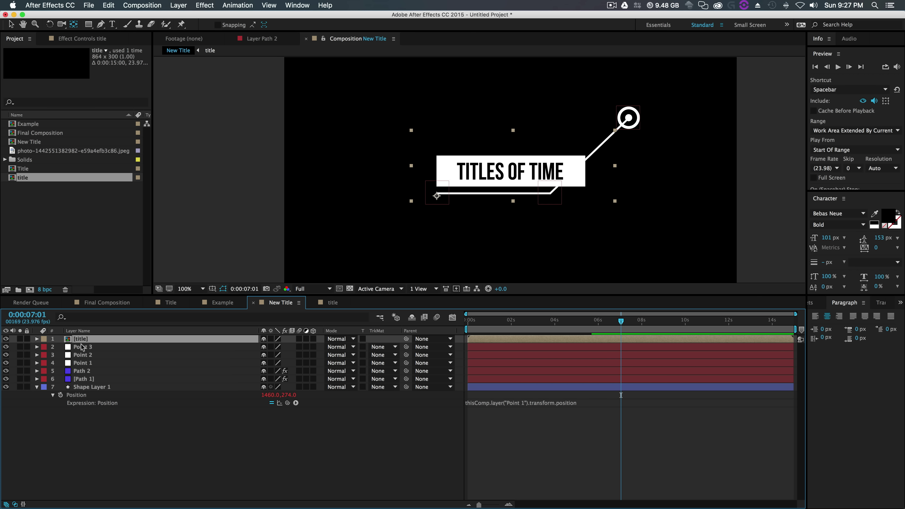
key("p")
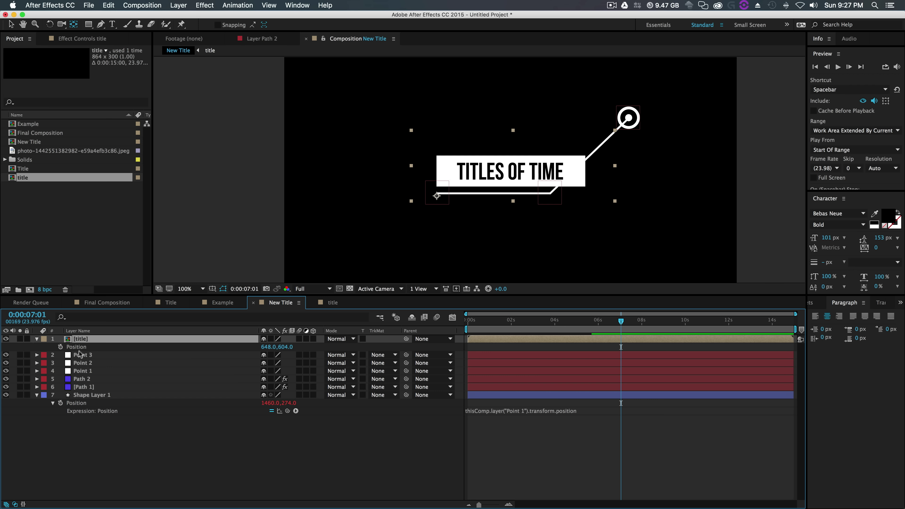
left_click(82, 355)
key("p")
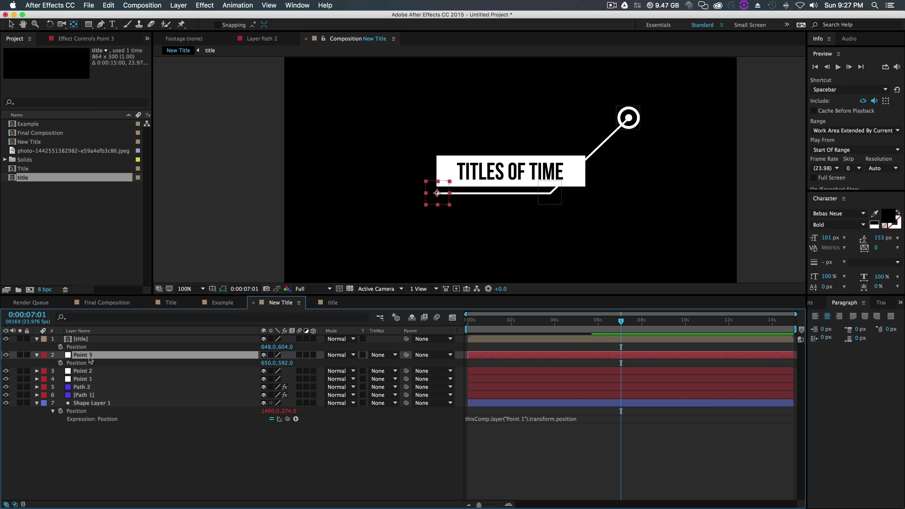
key("alt")
left_click(62, 348, "alt")
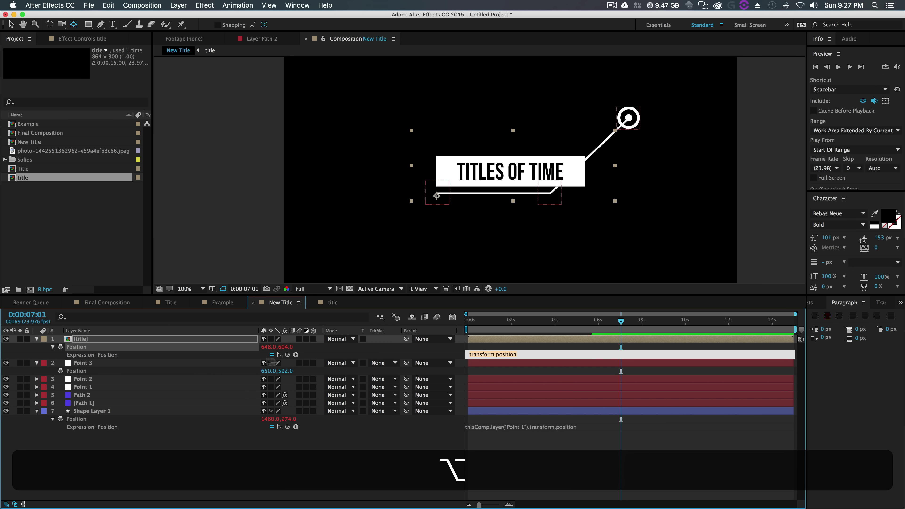
left_click_drag(288, 355, 77, 371)
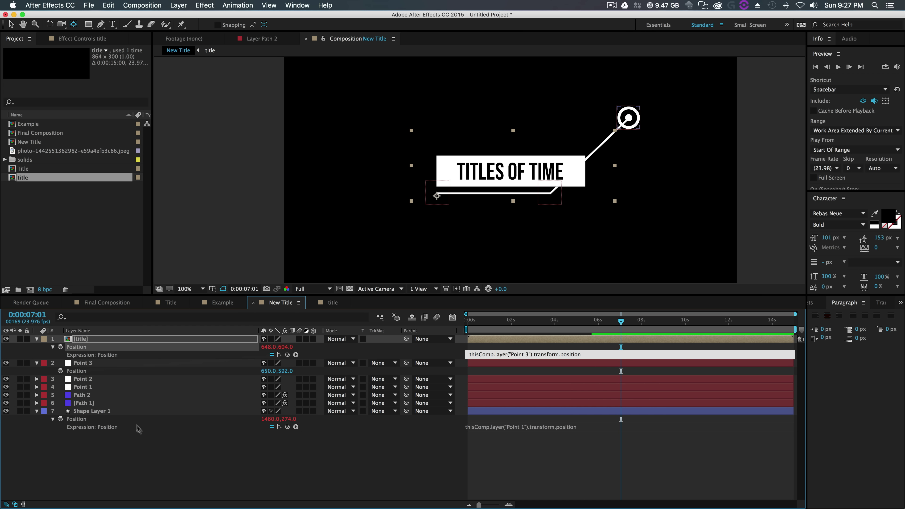
left_click(162, 454)
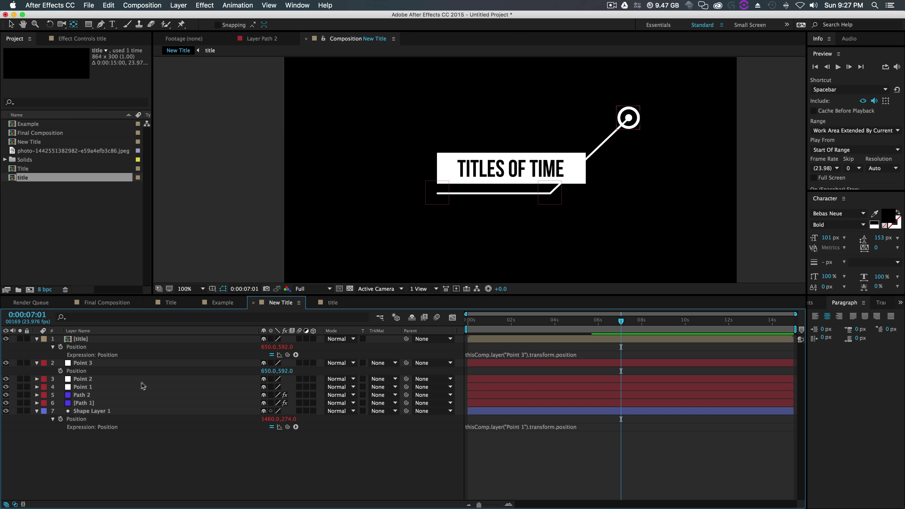
- Try moving the Point 3 null up to test the title's position link, and undo the move
left_click(81, 363)
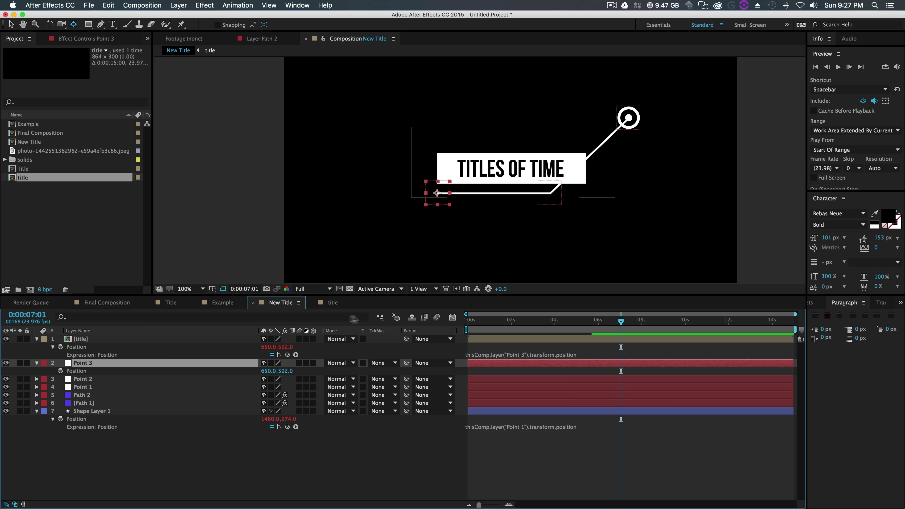
left_click_drag(443, 207, 424, 160)
key("super+z")
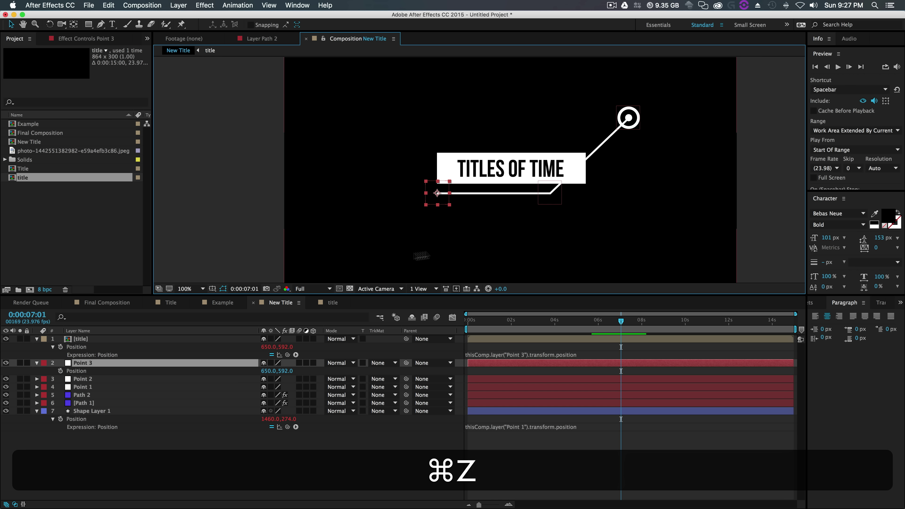
- Scale the title layer to 57% and shift it in time to start at about 3.5 seconds
scroll(422, 256, "up", 1)
left_click(82, 339)
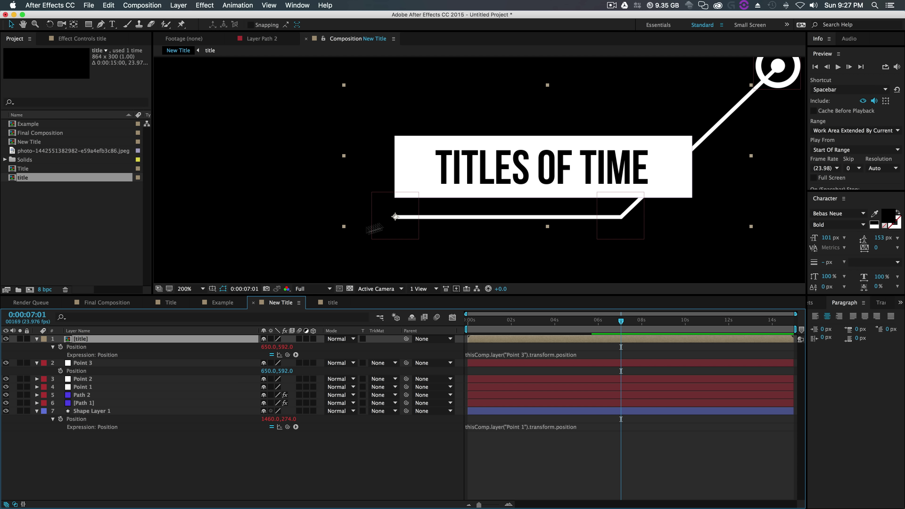
key("s")
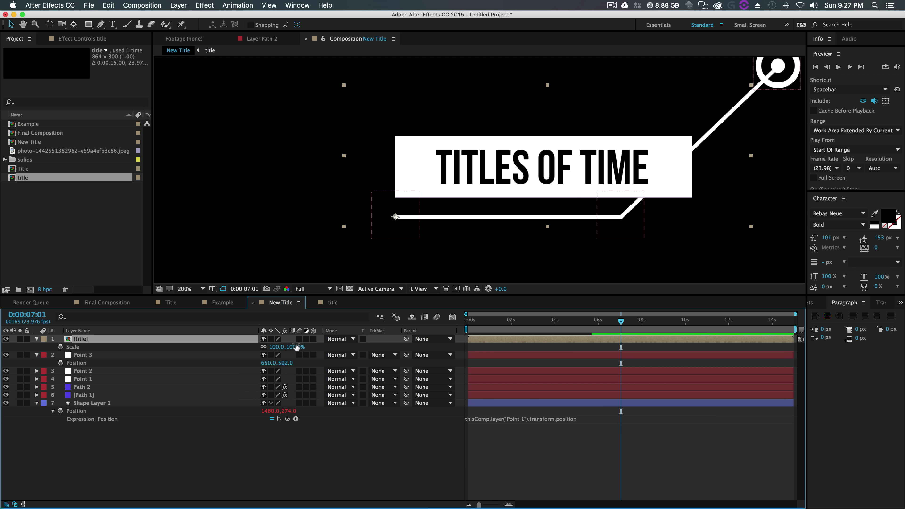
left_click_drag(297, 347, 277, 348)
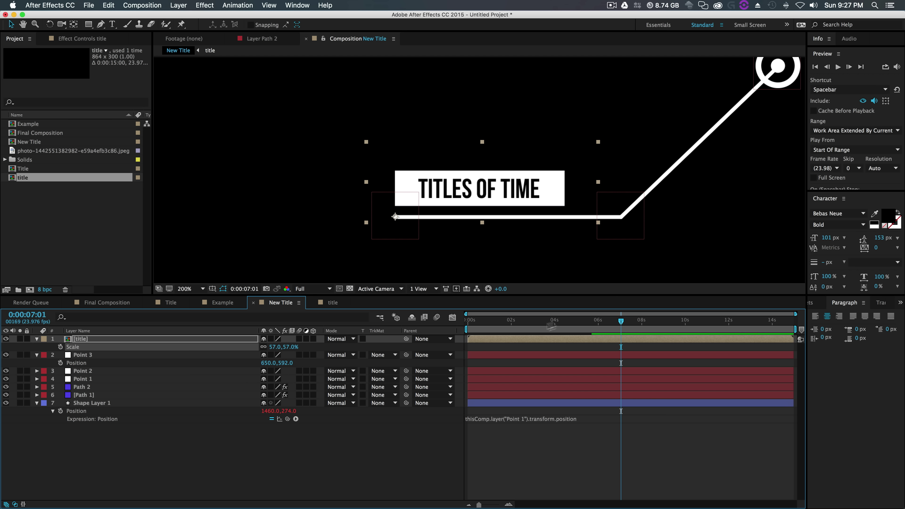
left_click_drag(624, 323, 595, 343)
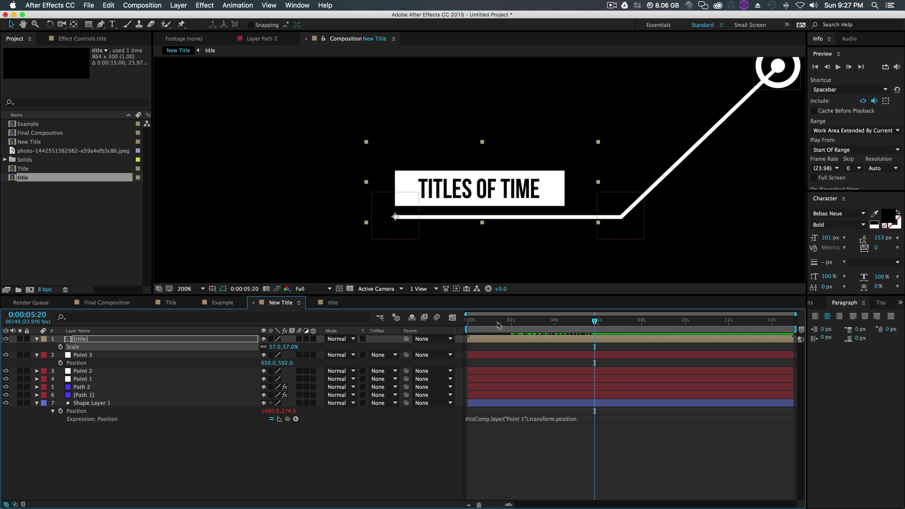
left_click_drag(492, 342, 567, 347)
- Adjust the title's anchor point so the white box's left edge lines up with the line's left end, slightly above the line
key("period")
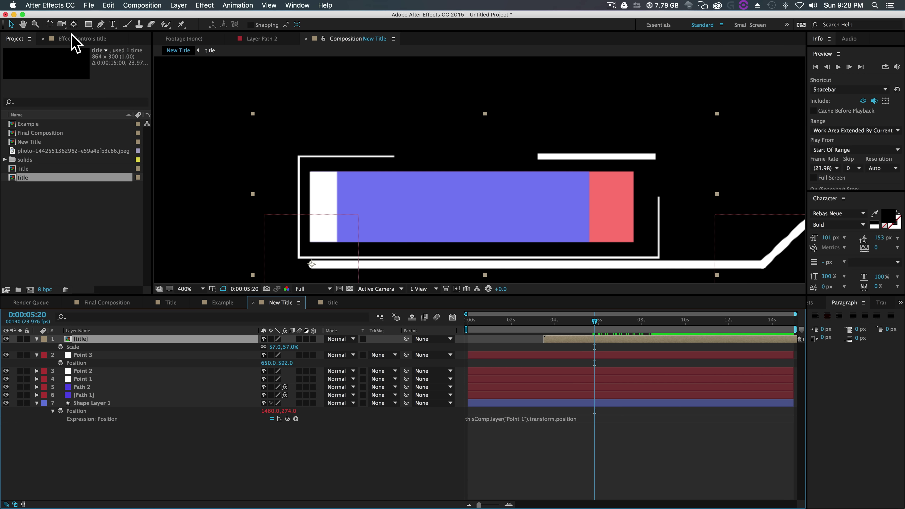
left_click(74, 24)
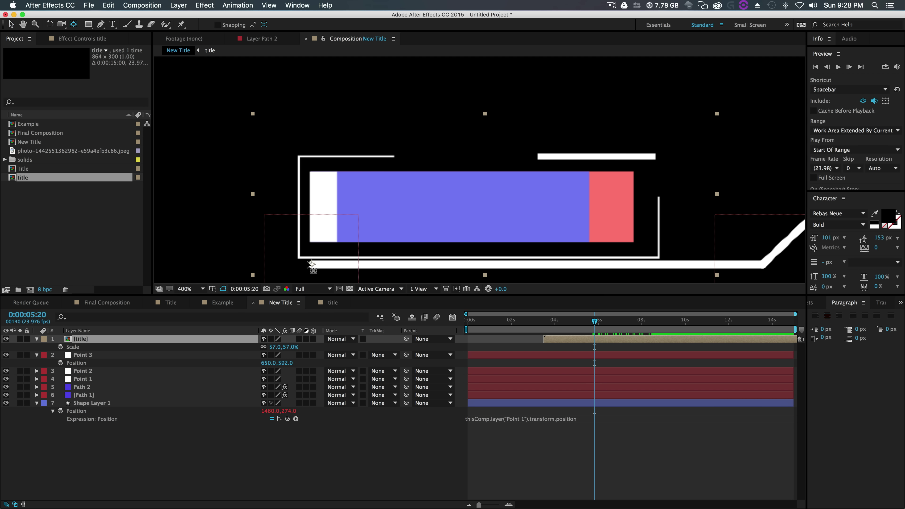
left_click_drag(311, 265, 296, 267)
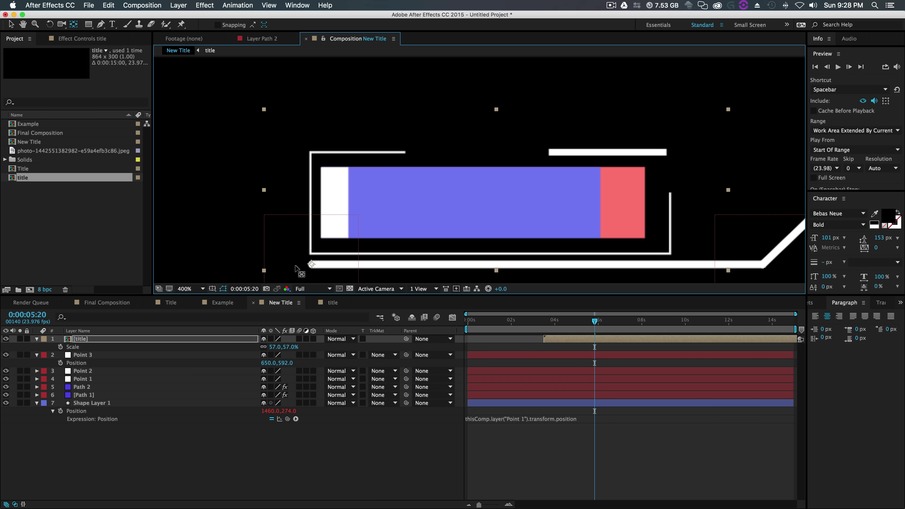
key("space")
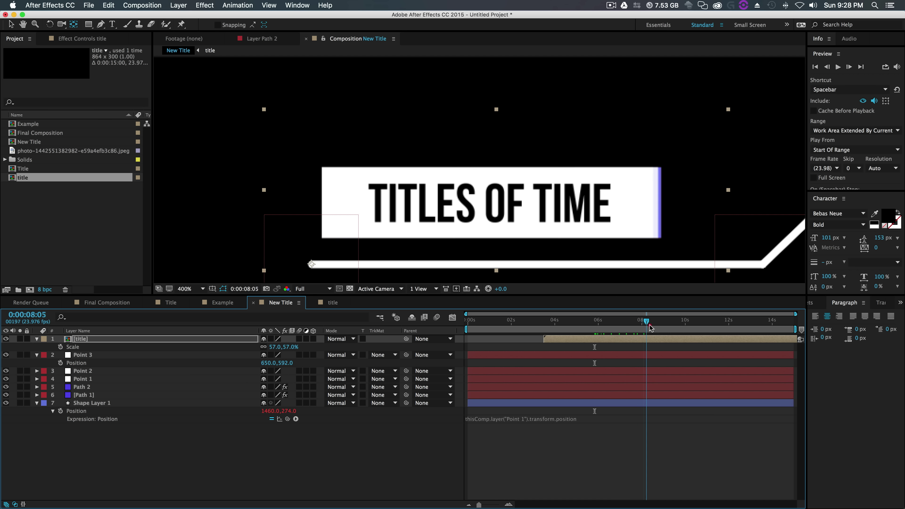
mouse_move(591, 333)
left_mouse_down()
mouse_move(543, 339)
mouse_move(597, 341)
left_mouse_up()
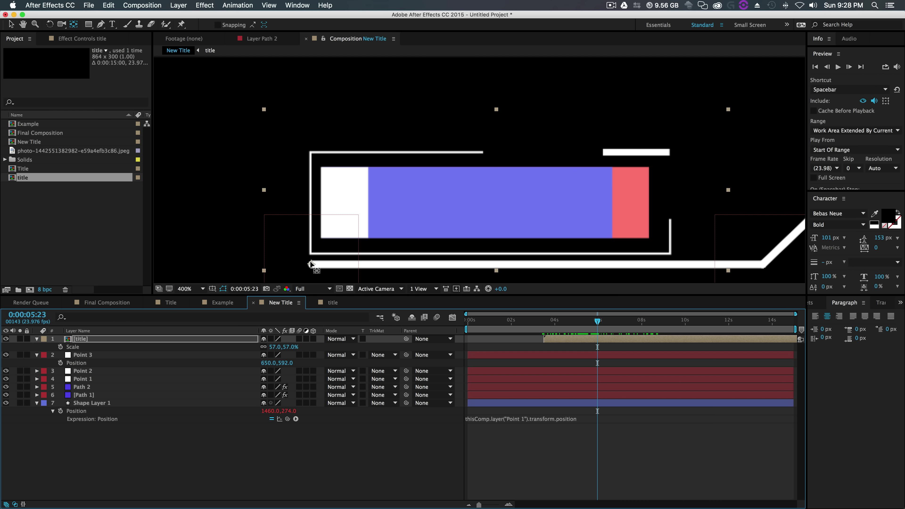
left_click_drag(311, 263, 311, 264)
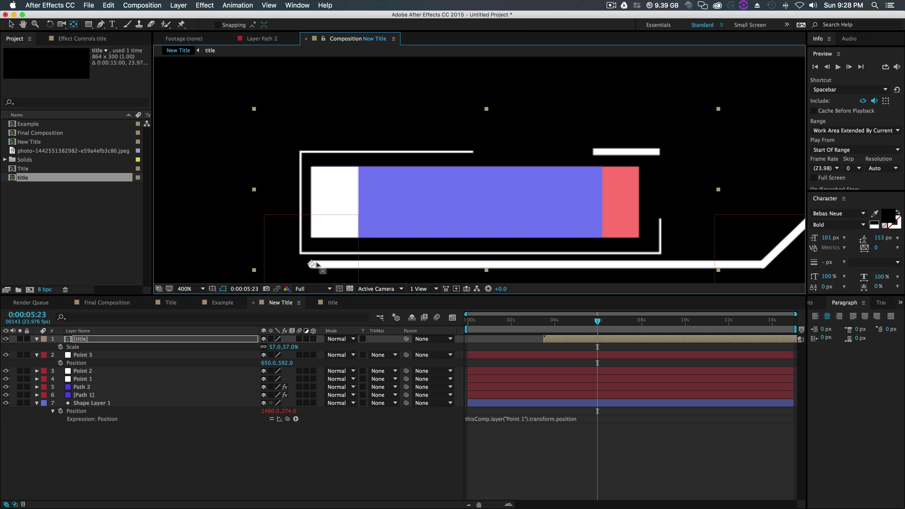
left_click_drag(600, 321, 672, 325)
scroll(592, 245, "down", 2)
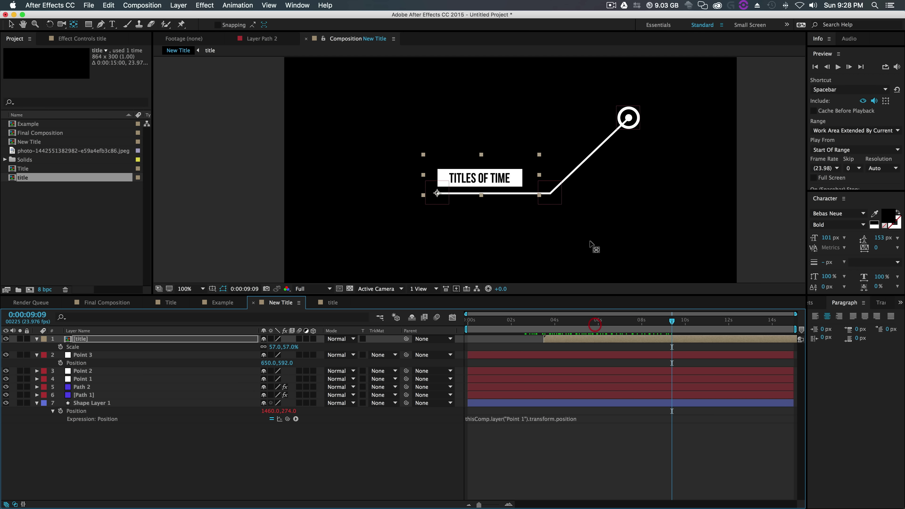
left_click(761, 180)
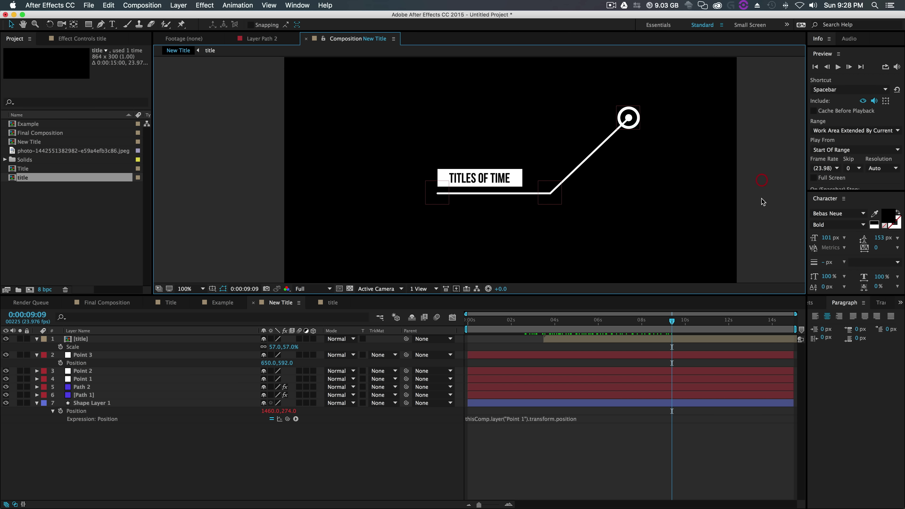
- Try offsetting the title to the left of the line's end by moving its anchor point, and undo the offset
key("period")
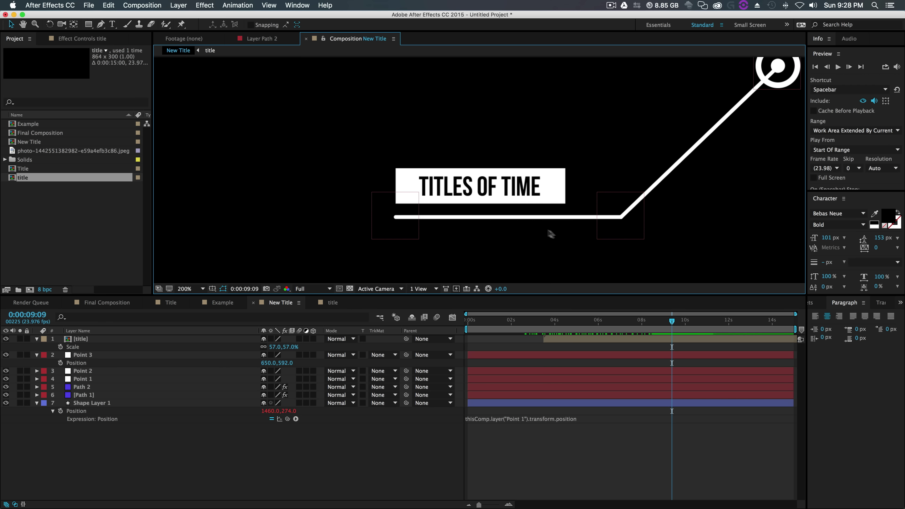
left_click(650, 340)
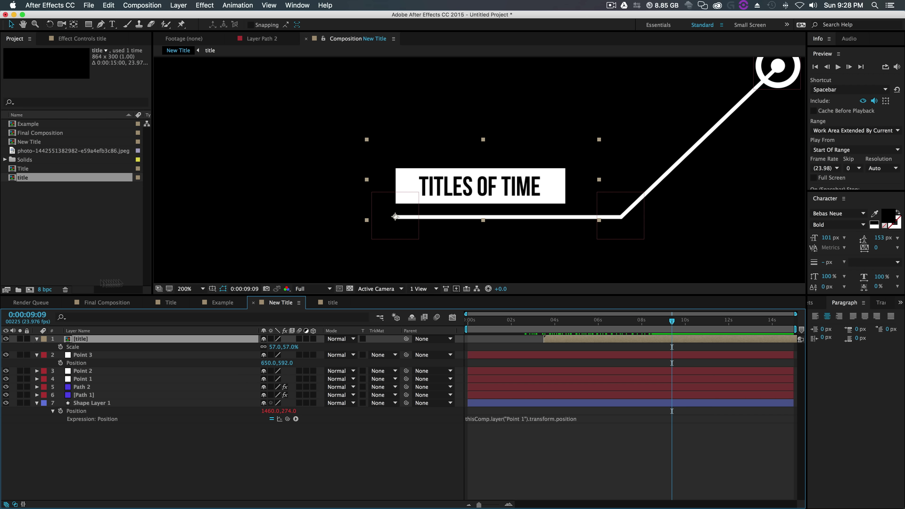
left_click(74, 24)
left_click_drag(392, 214, 476, 205)
left_click_drag(673, 320, 593, 321)
key("super+z")
key("super+z")
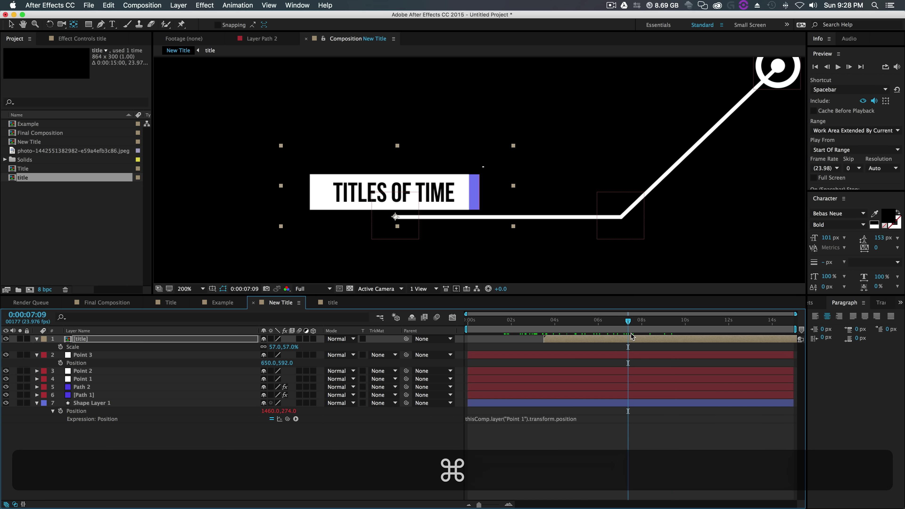
left_click(352, 466)
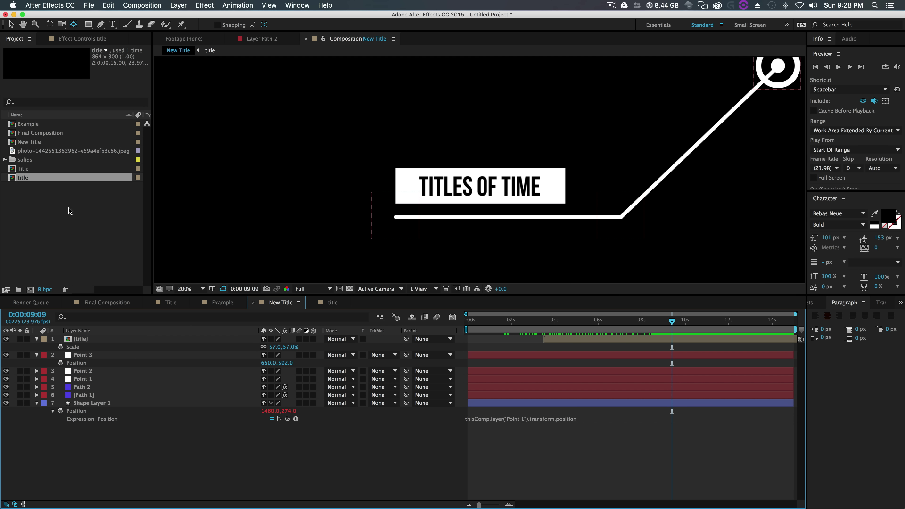
- Try duplicating the title layer in the New Title composition, and undo the duplication
left_click(69, 208)
left_click(458, 186)
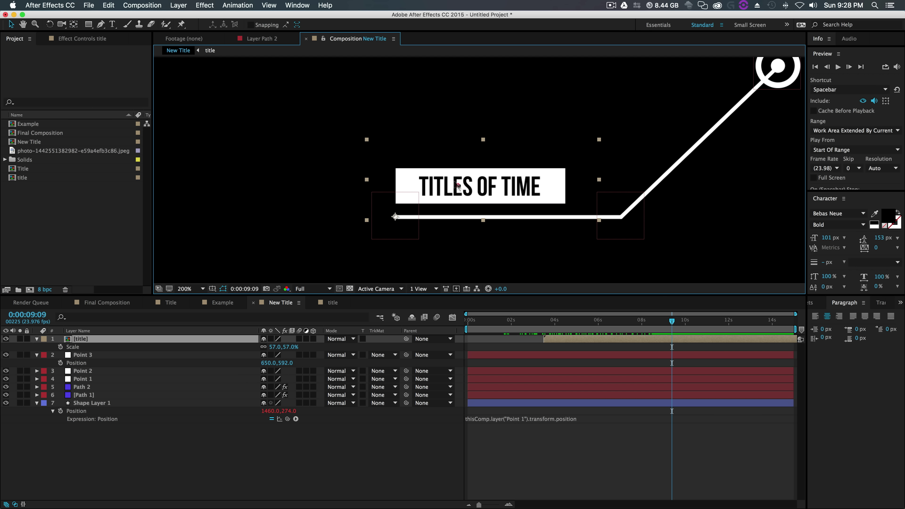
left_click(597, 339)
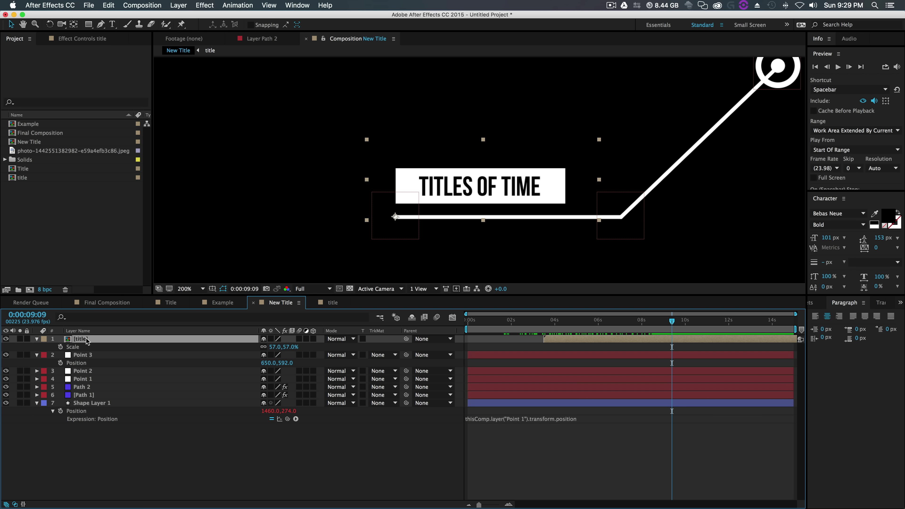
key("super+d")
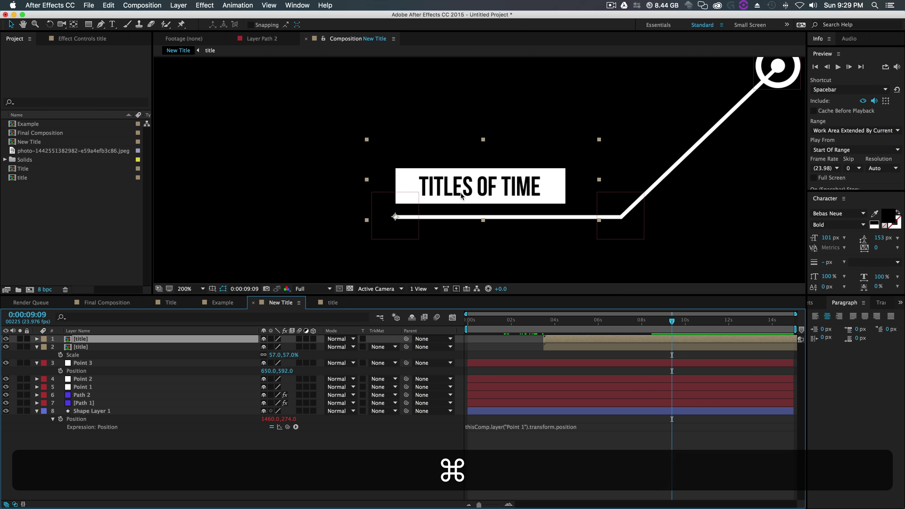
key("super+z")
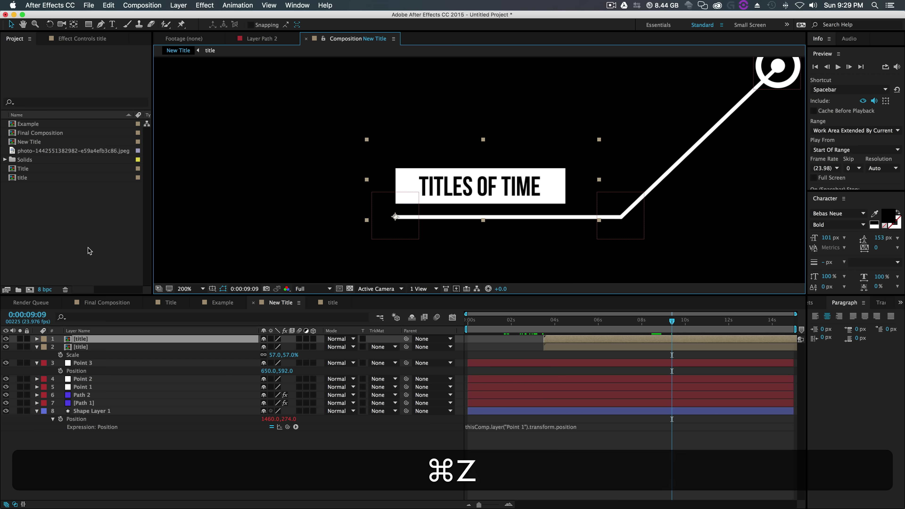
key("super+z")
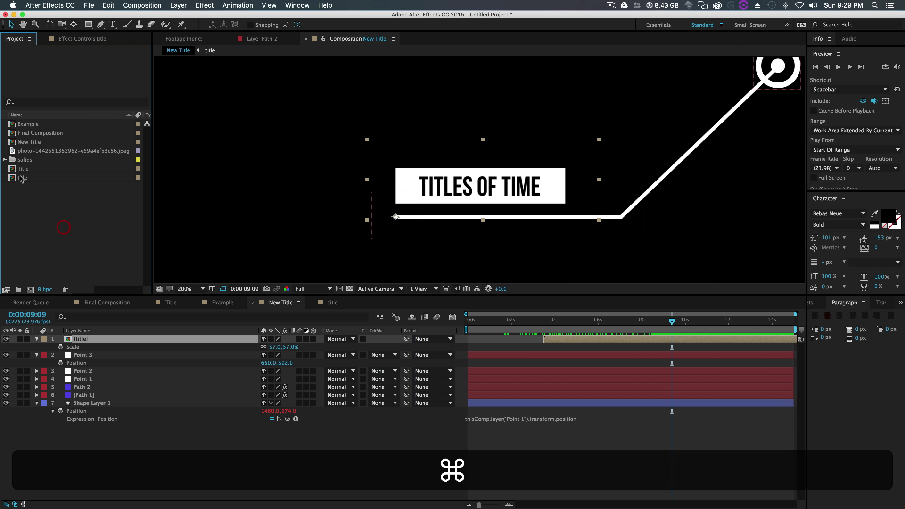
- Try adding a second instance of the title composition below the horizontal line, and undo the addition
left_click(47, 180)
left_click_drag(106, 324, 107, 336)
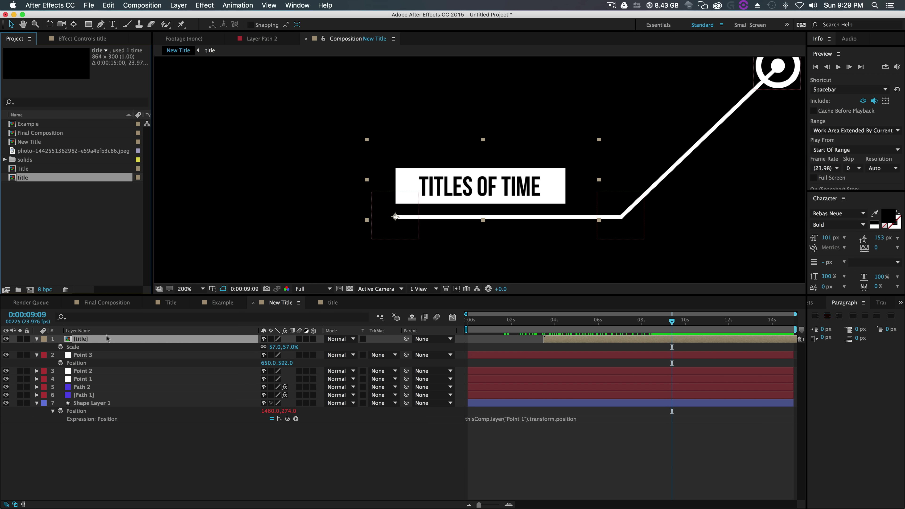
left_click_drag(80, 290, 90, 339)
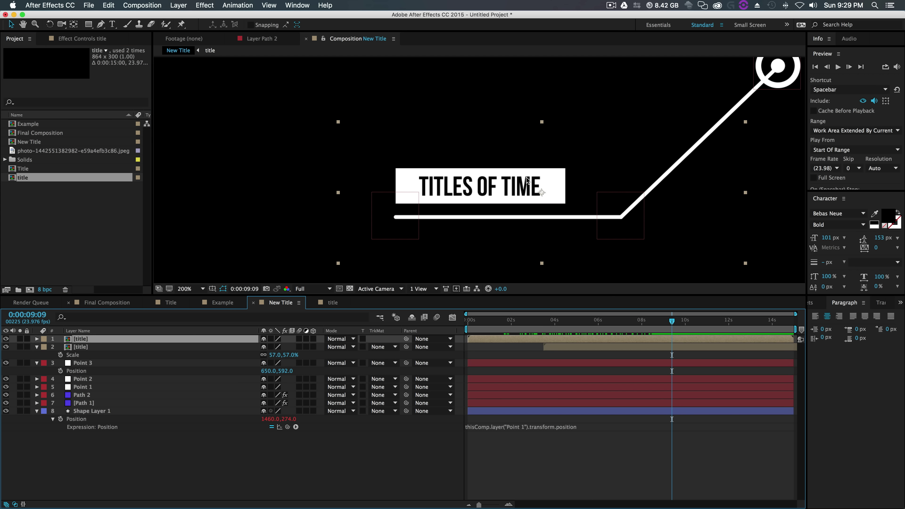
left_click_drag(496, 205, 505, 255)
key("comma")
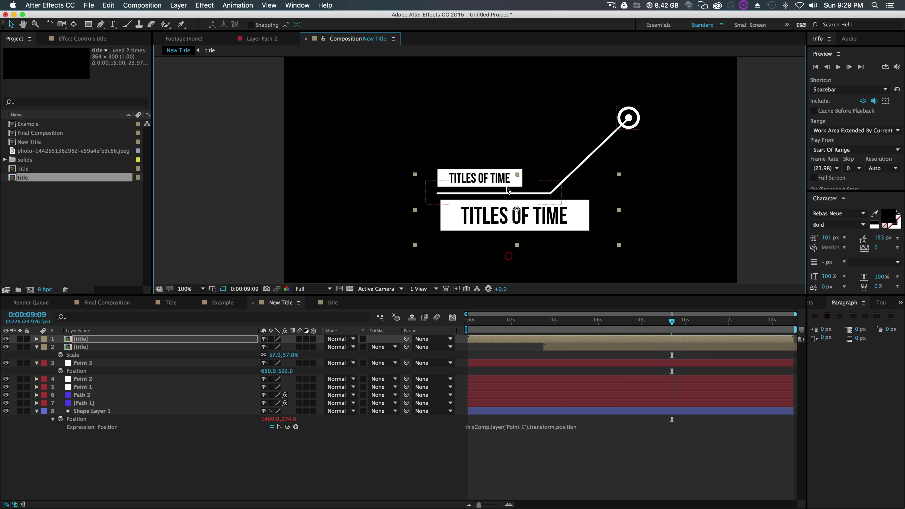
left_click_drag(673, 324, 619, 341)
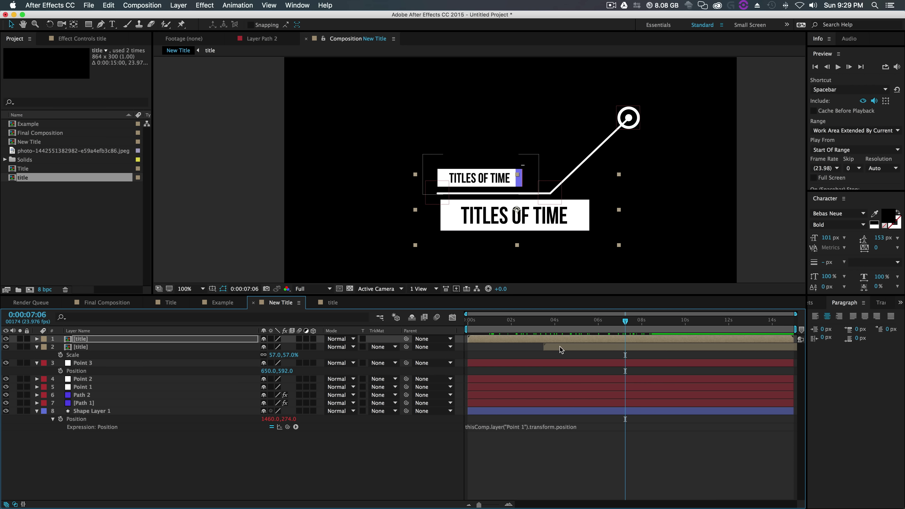
key("super+z")
key("super+z")
key("super+z")
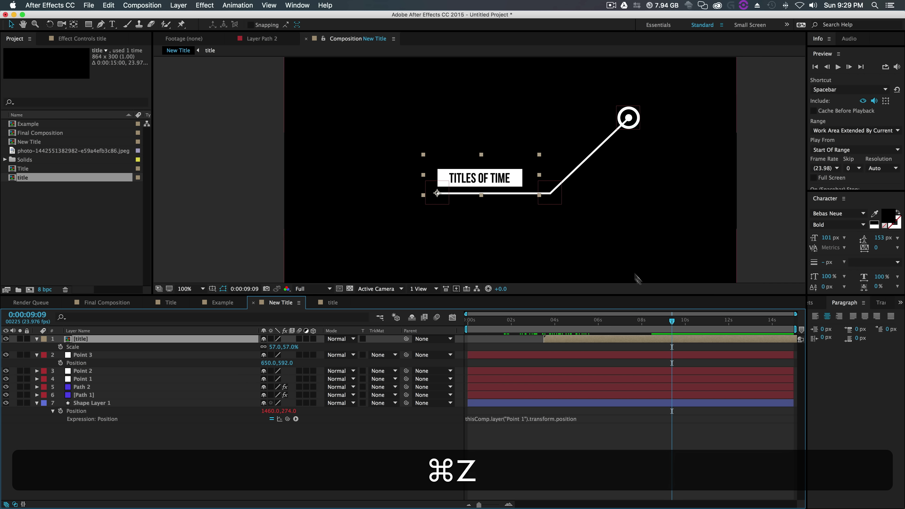
- Switch to the browser and open the full-size version of the dark golden retriever photo on Unsplash
left_click_drag(672, 322, 698, 338)
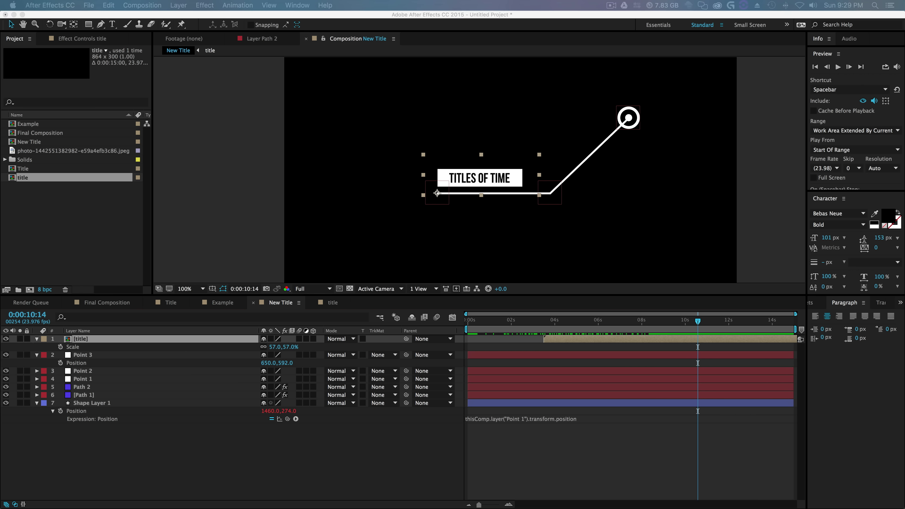
left_click_drag(904, 271, 297, 24)
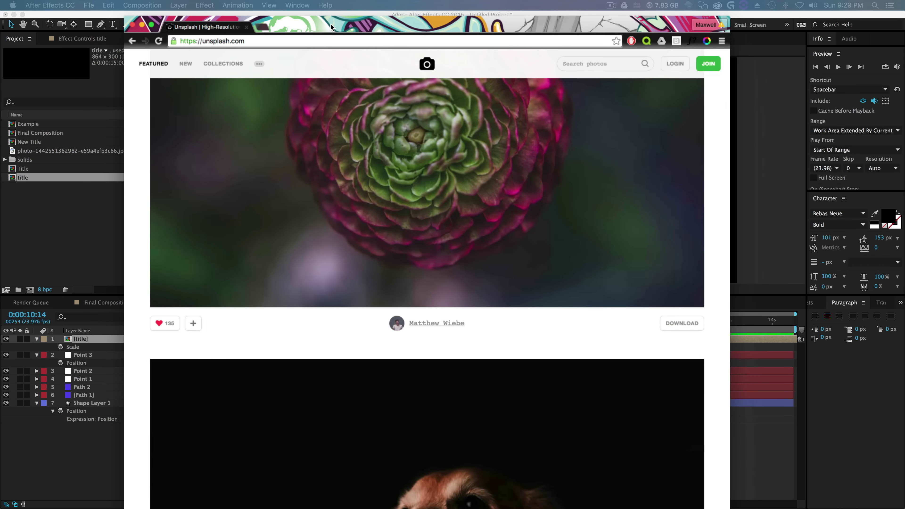
scroll(357, 197, "down", 15)
scroll(359, 203, "up", 10)
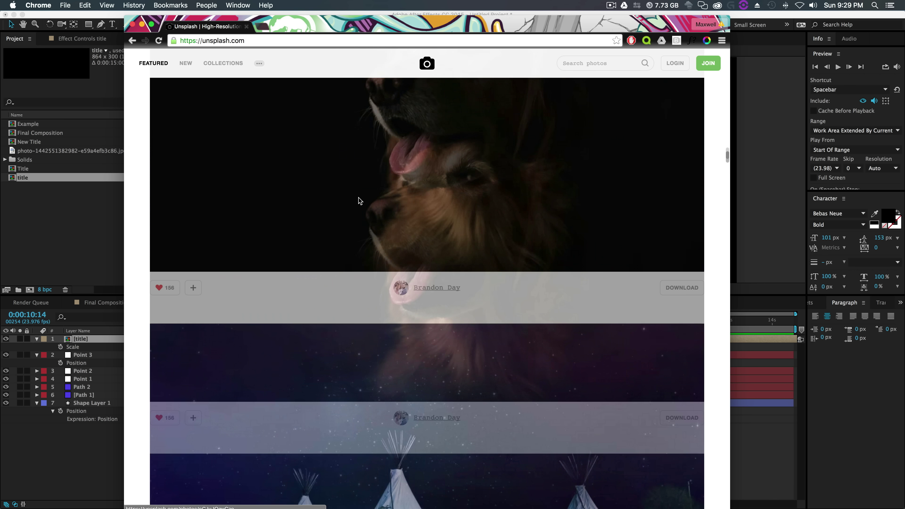
scroll(360, 202, "down", 5)
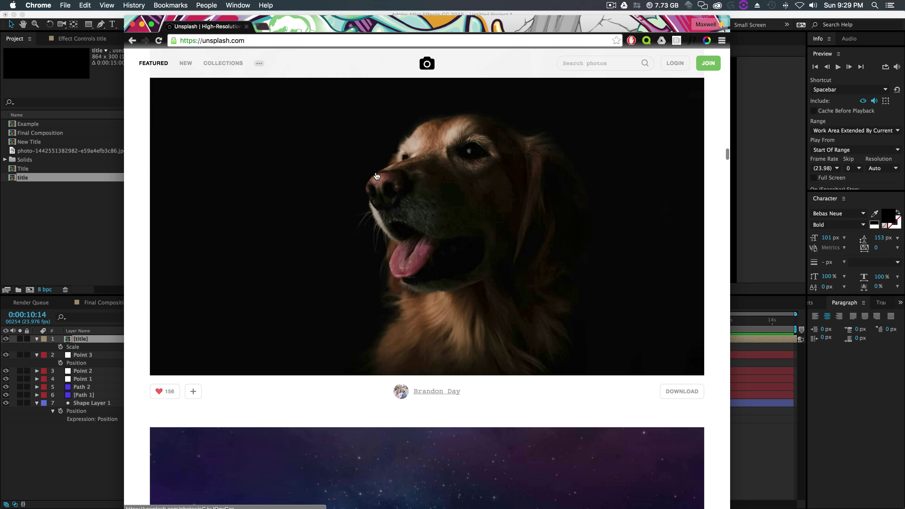
left_click(427, 207)
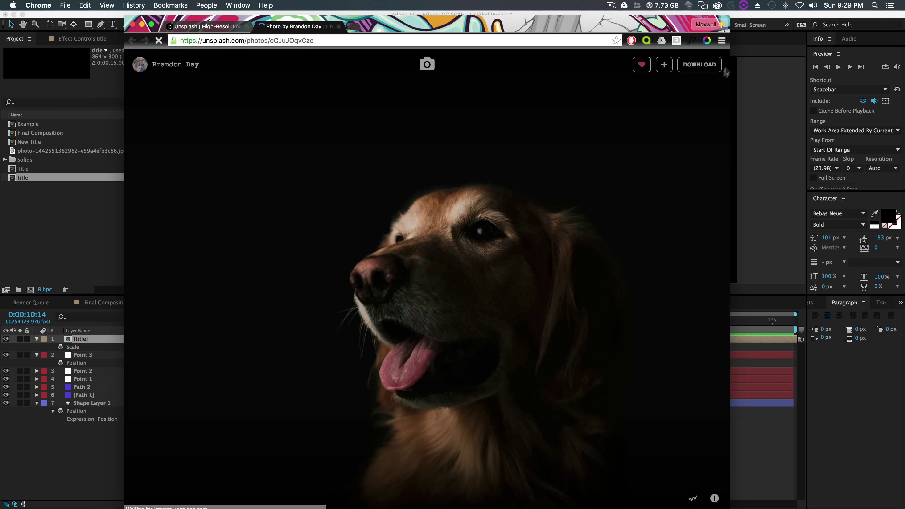
left_click(700, 65)
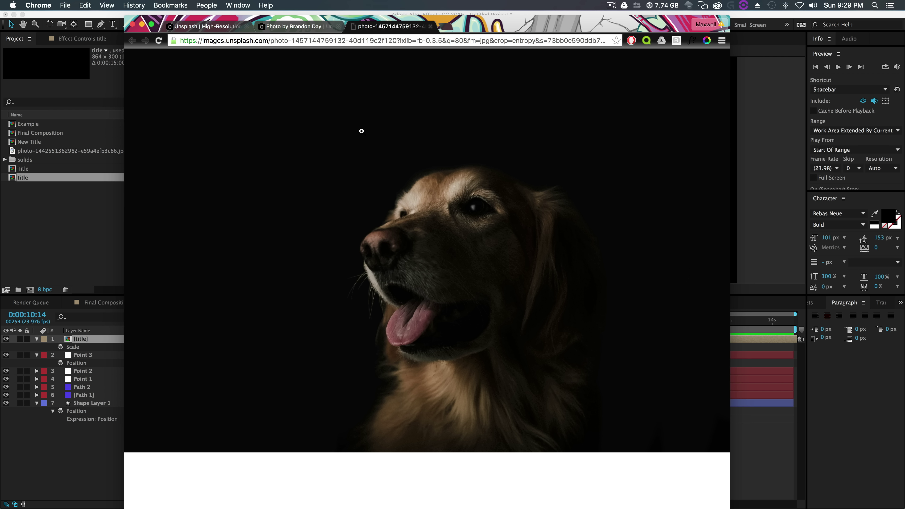
- Save the full-size dog photo as a JPEG image on the Desktop, show it in Finder and minimise the browser
left_click(361, 131)
right_click(335, 154)
left_click(353, 167)
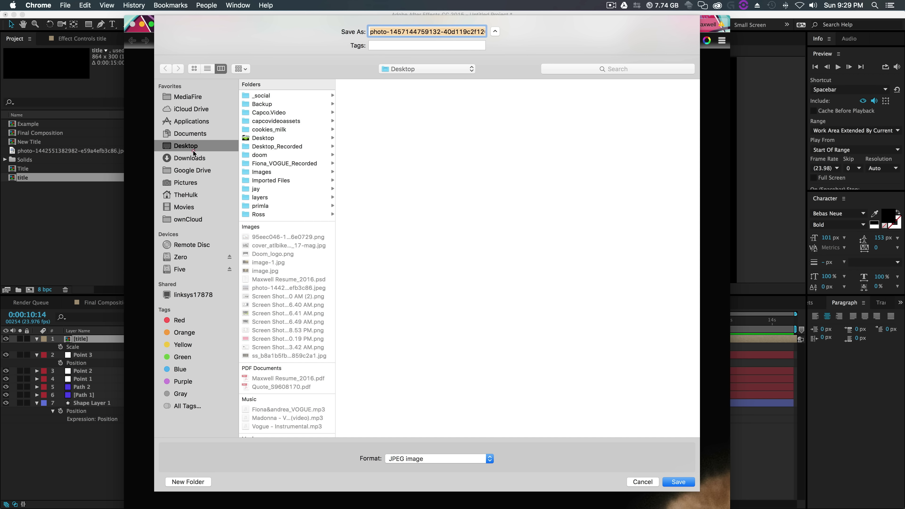
left_click(193, 156)
left_click(194, 148)
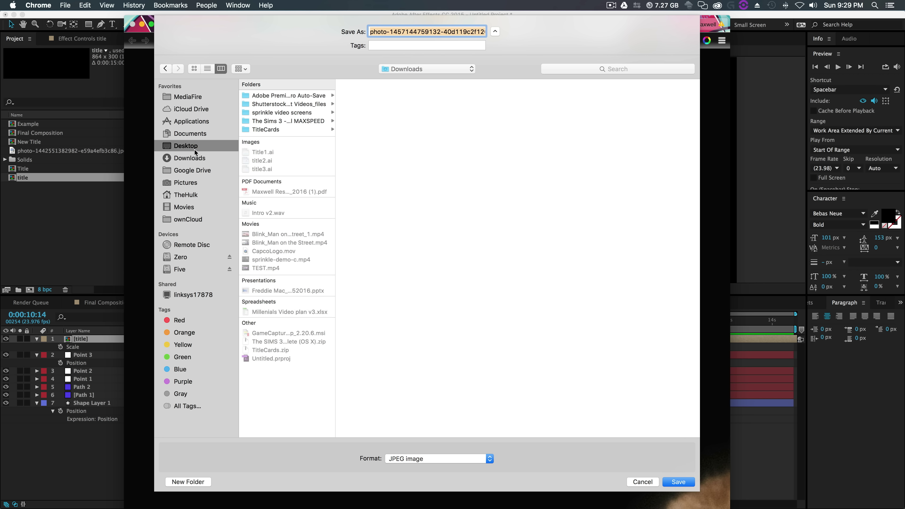
left_click(681, 482)
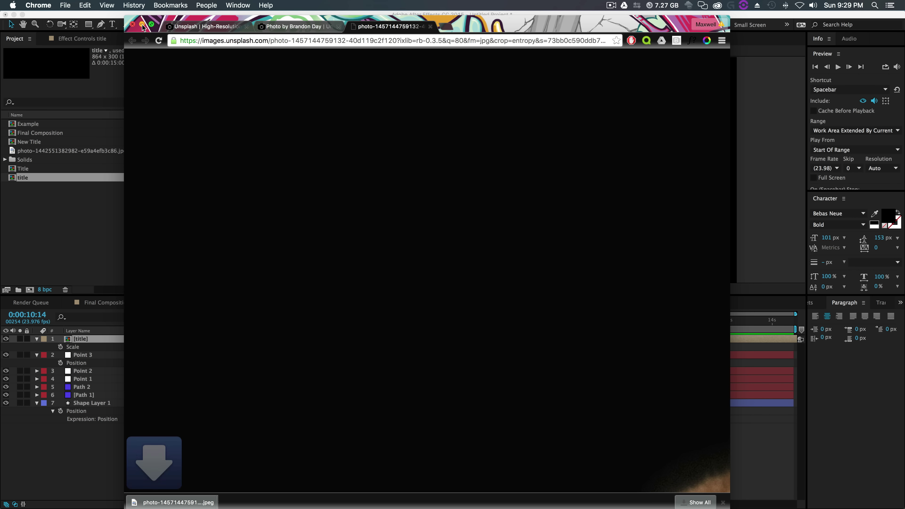
left_click(219, 502)
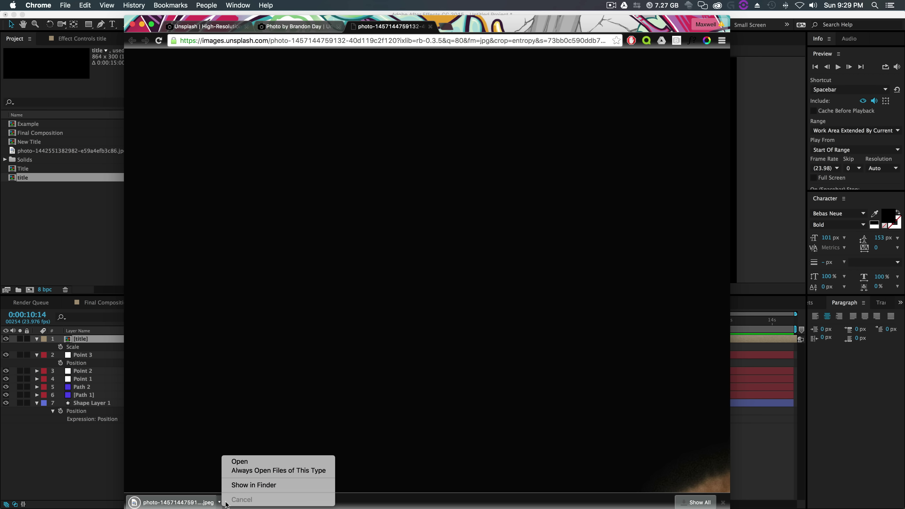
left_click(237, 484)
left_click(143, 25)
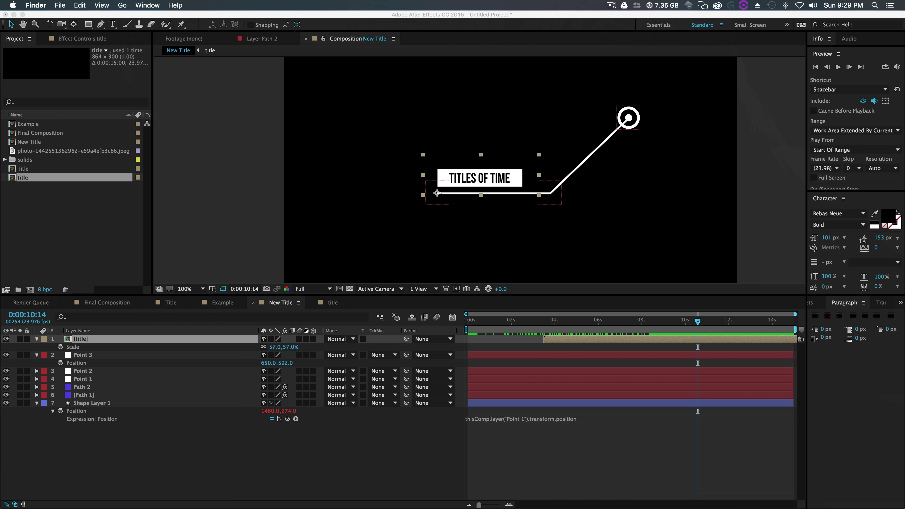
- Add the downloaded dog photo to the New Title composition, scale it down to about 57% and nudge it upwards within the frame
left_click_drag(795, 369, 523, 129)
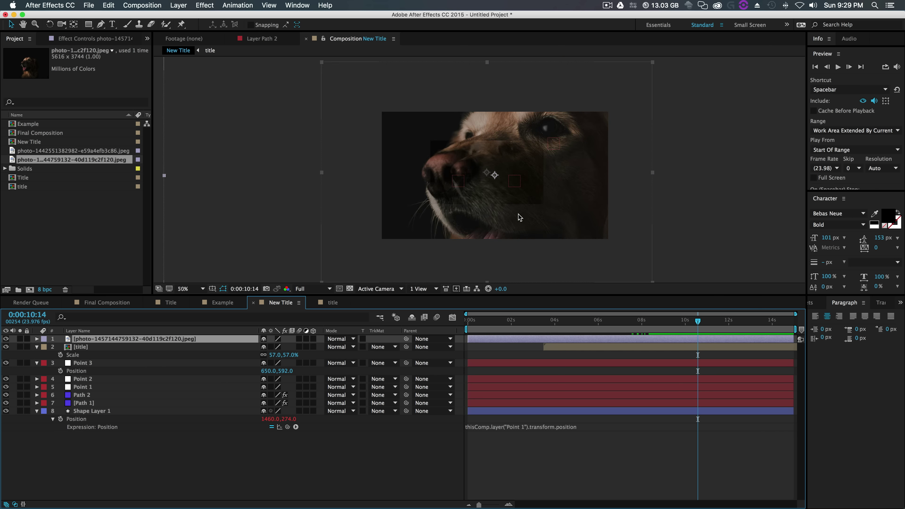
left_click_drag(650, 282, 584, 234)
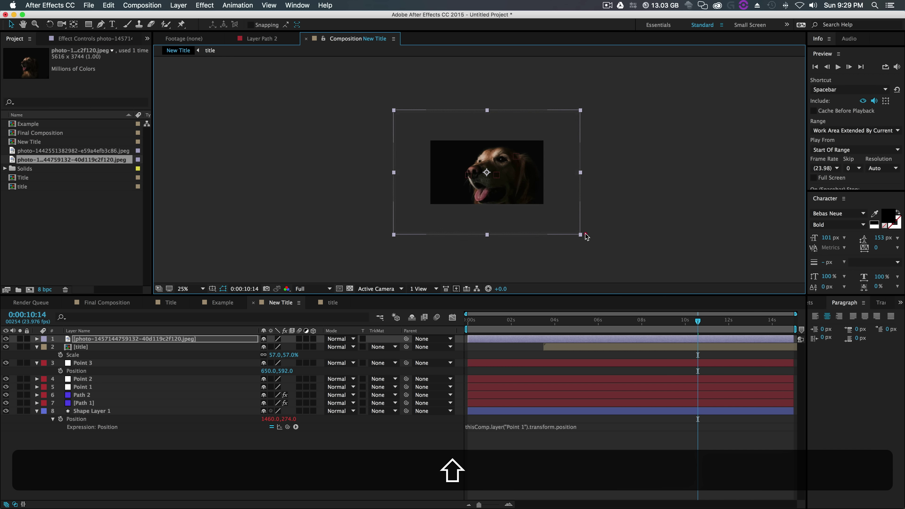
mouse_move(526, 188)
left_mouse_down()
mouse_move(546, 183)
mouse_move(522, 182)
left_mouse_up()
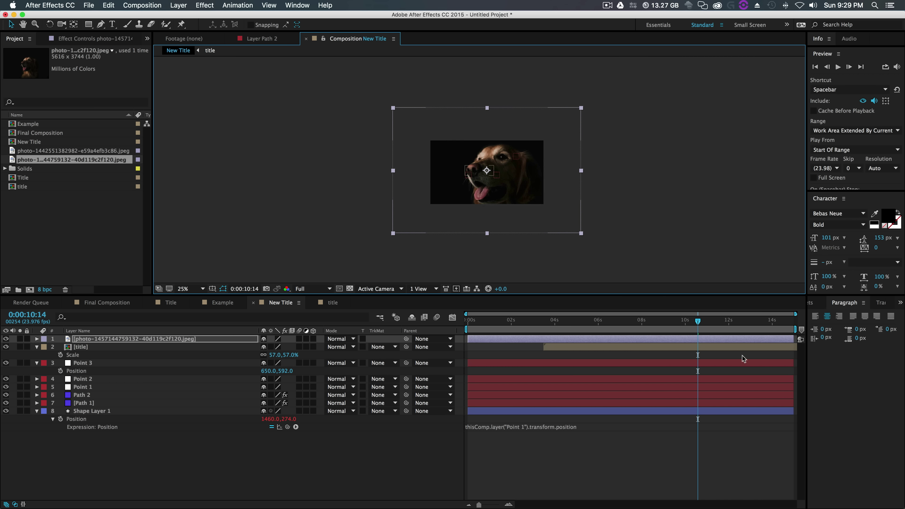
- At 0:00:14:23, shift the dog photo right to about 1288, 476 and move its layer below Shape Layer 1
left_click_drag(698, 322, 793, 322)
left_click_drag(520, 178, 538, 177)
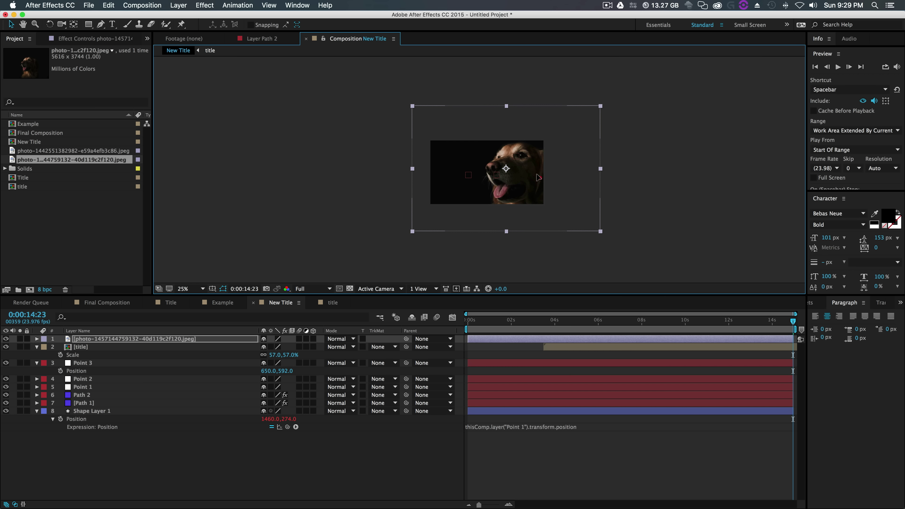
left_click(99, 411)
left_click_drag(121, 338, 117, 428)
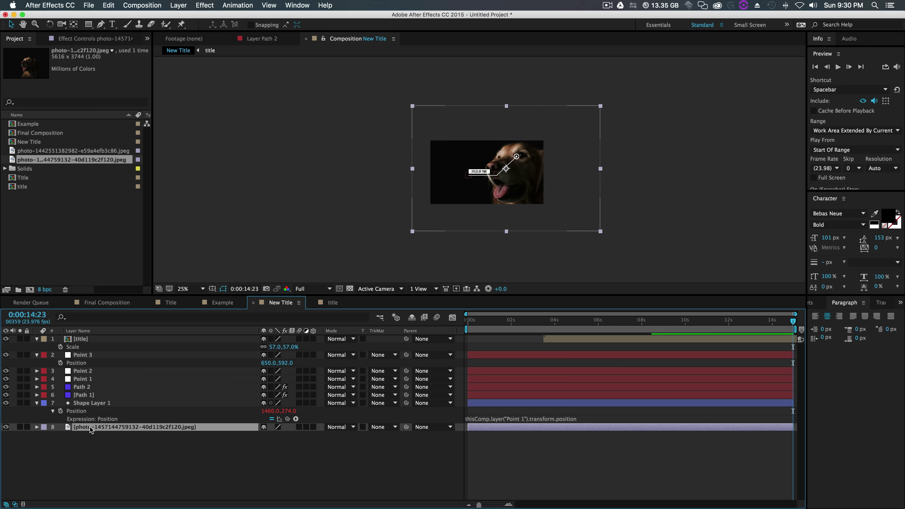
- Set Position and Scale keyframes on the dog photo at 0:00:14:23 and reveal both keyframed properties
left_click(60, 436)
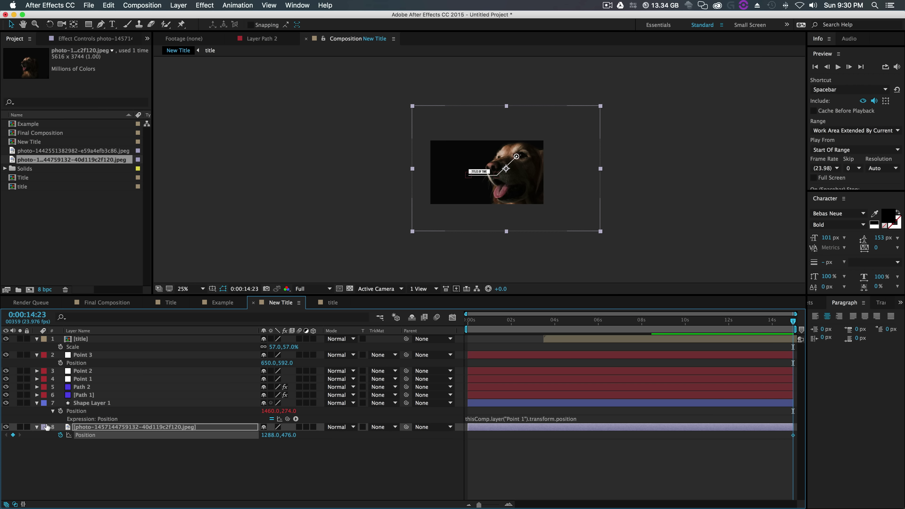
key("s")
left_click(61, 435)
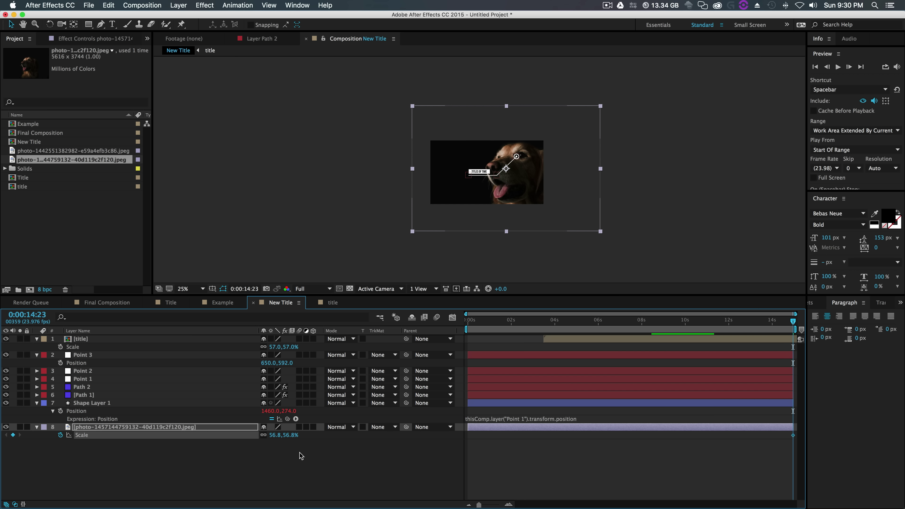
key("u")
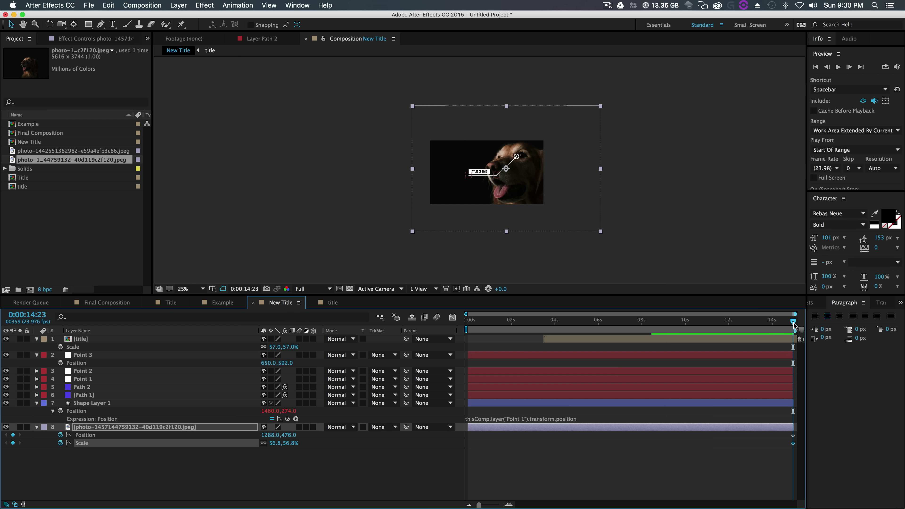
- At 0:00:00:00, keyframe the dog photo at about 75.8% scale and position about 920, 644
left_click_drag(794, 324, 468, 321)
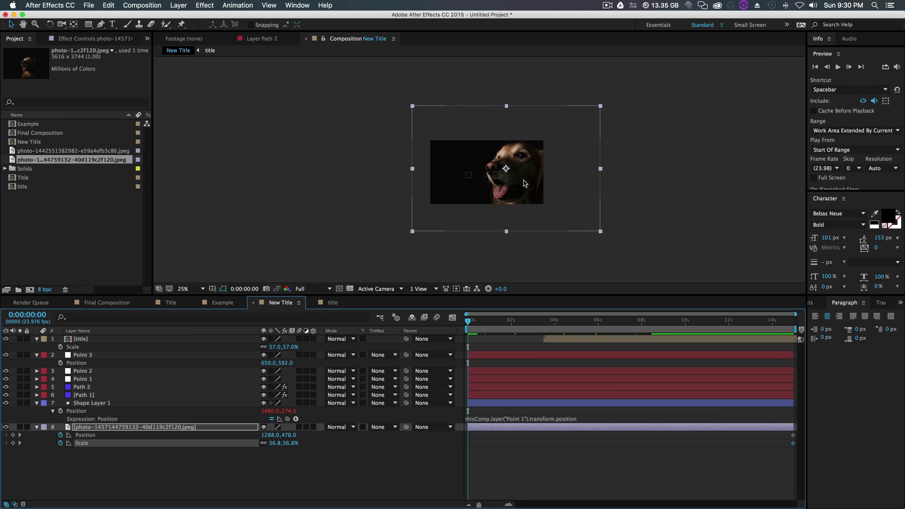
left_click_drag(523, 183, 496, 179)
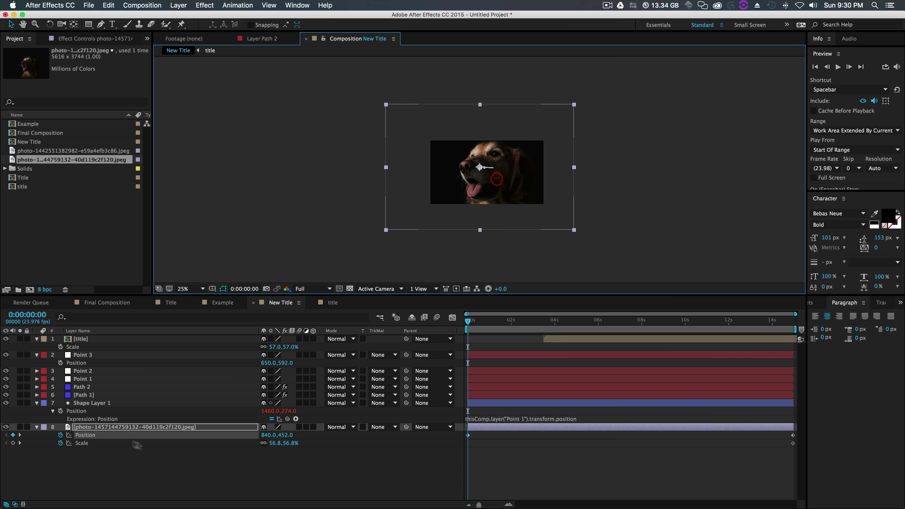
left_click_drag(289, 444, 298, 444)
mouse_move(509, 184)
left_mouse_down()
mouse_move(507, 196)
mouse_move(516, 194)
left_mouse_up()
- At 0:00:14:23, move the Point 1 null onto the dog's nose at about 1002, 434 and keyframe its Position
left_click_drag(469, 325, 794, 346)
scroll(683, 259, "up", 2)
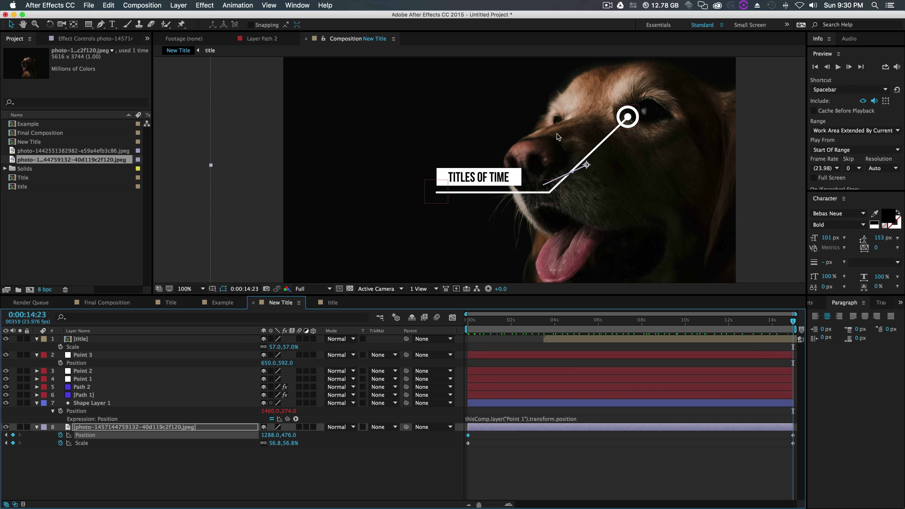
left_click(83, 355)
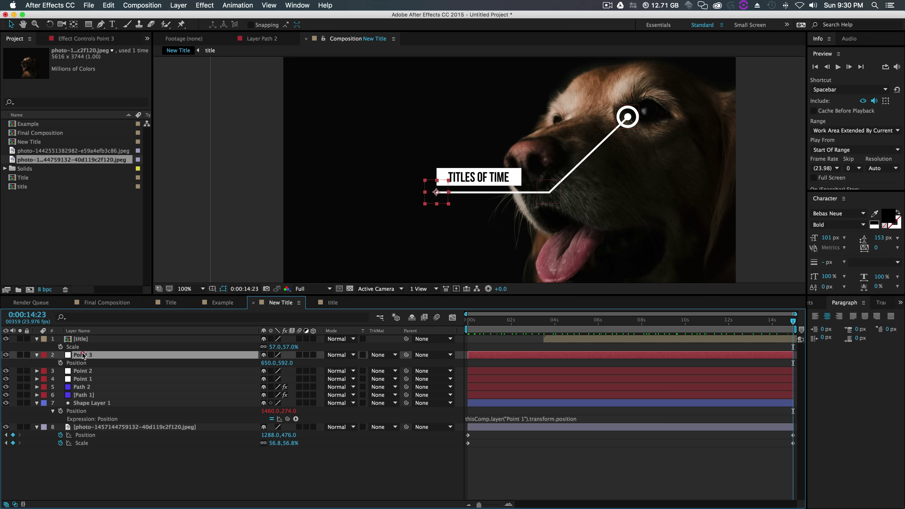
left_click(91, 378)
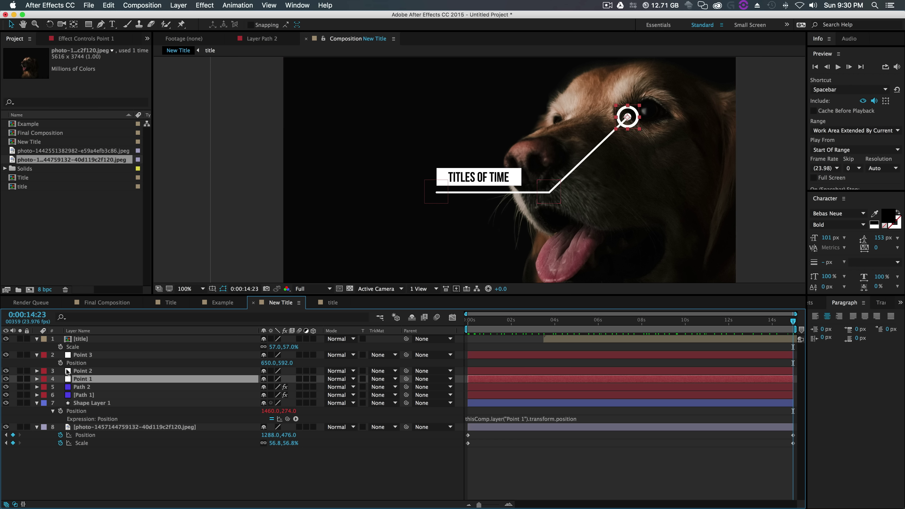
key("p")
left_click(85, 387)
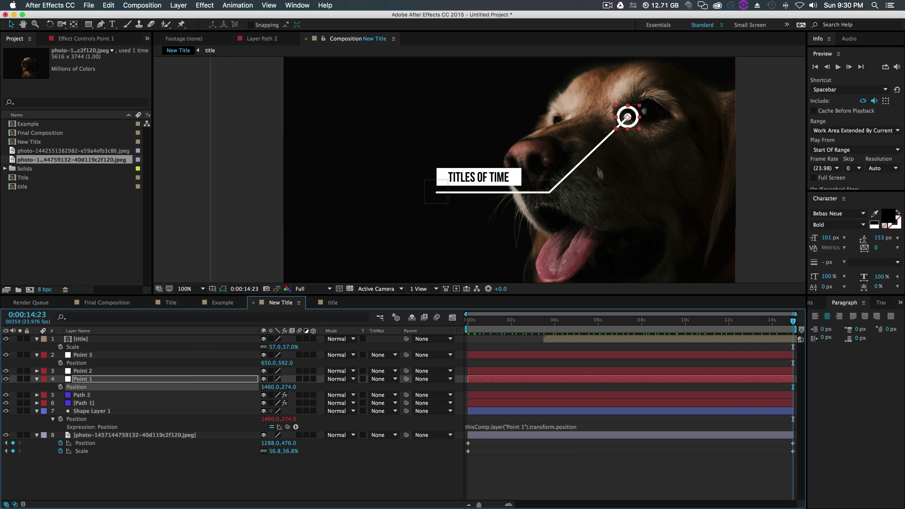
left_click_drag(627, 123, 520, 155)
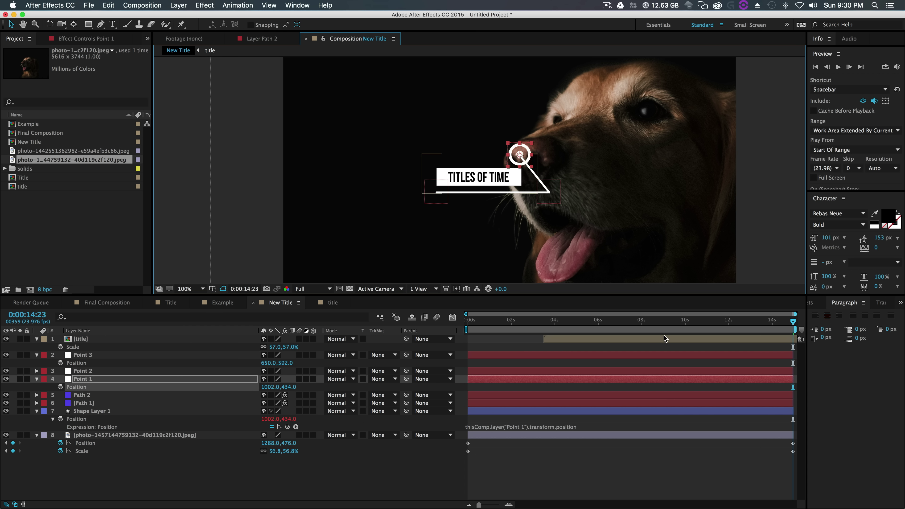
key("p")
key("p")
- At 0:00:00:00, keyframe Point 1 on the dog's nose at about 542, 594, and return to 0:00:14:23
left_click_drag(791, 321, 468, 321)
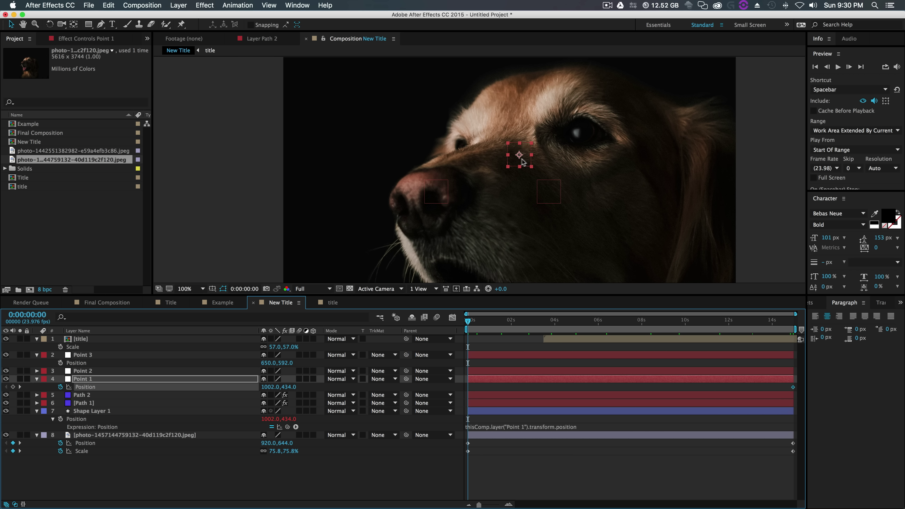
left_click_drag(522, 161, 414, 195)
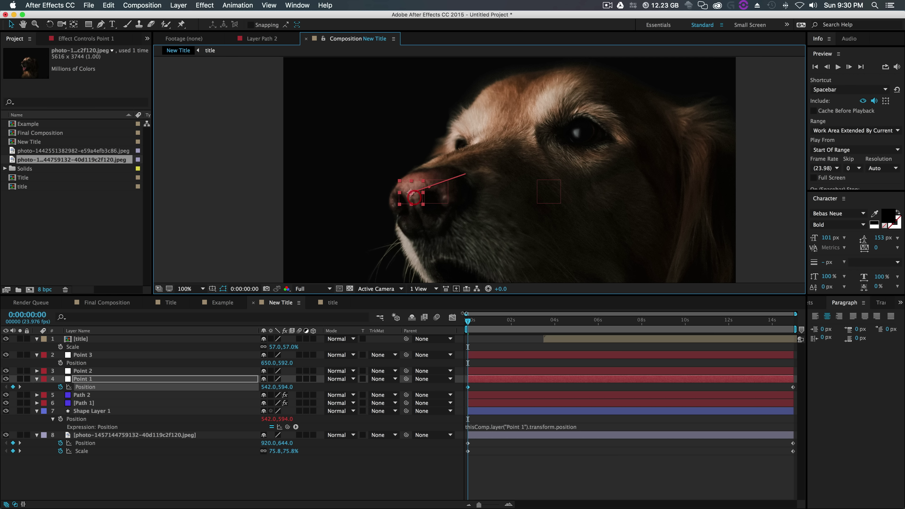
left_click_drag(465, 322, 794, 323)
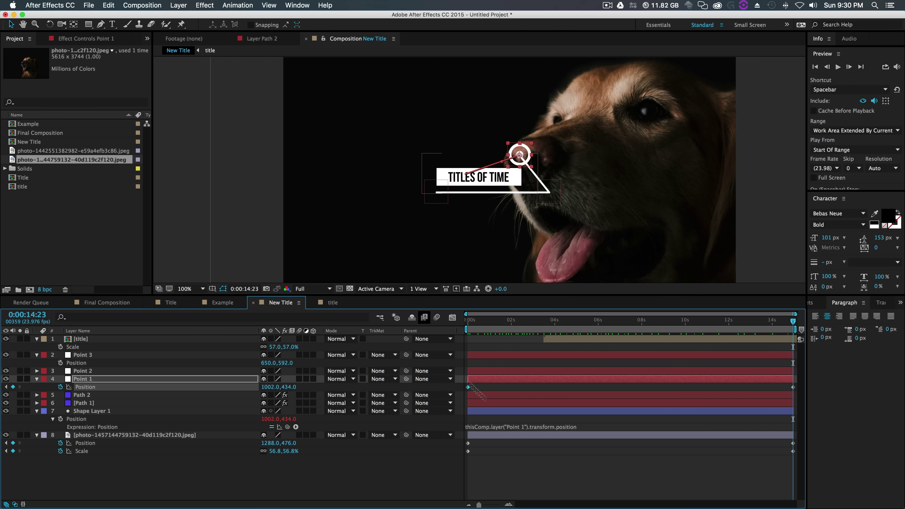
- Move Point 3 to the frame's lower-left area at about 120, 886 and Point 2 level with it, below the dog's nose
left_click(86, 355)
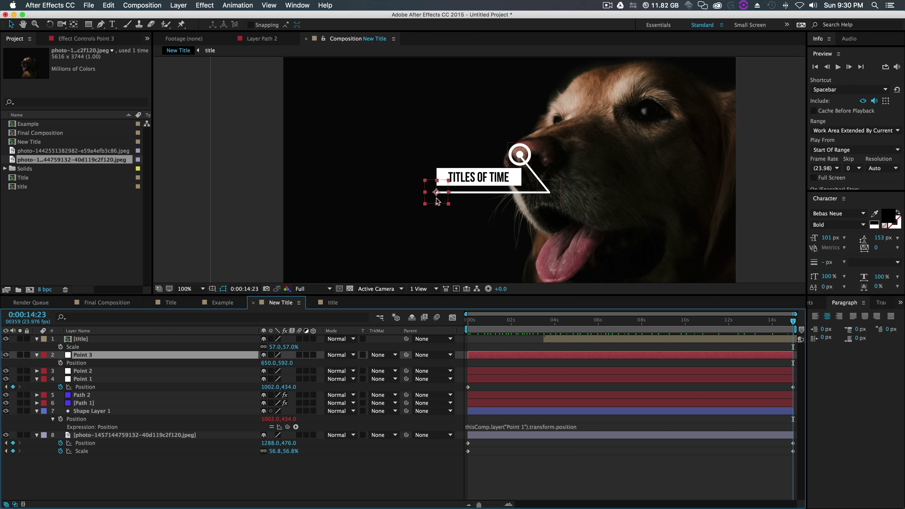
left_click_drag(437, 200, 309, 266)
left_click(92, 372)
left_click_drag(549, 193, 403, 264)
- Preview the call-out title following the dog's nose from the start, with the whole frame in view, and stop playback at 0:00:06:05
key("space")
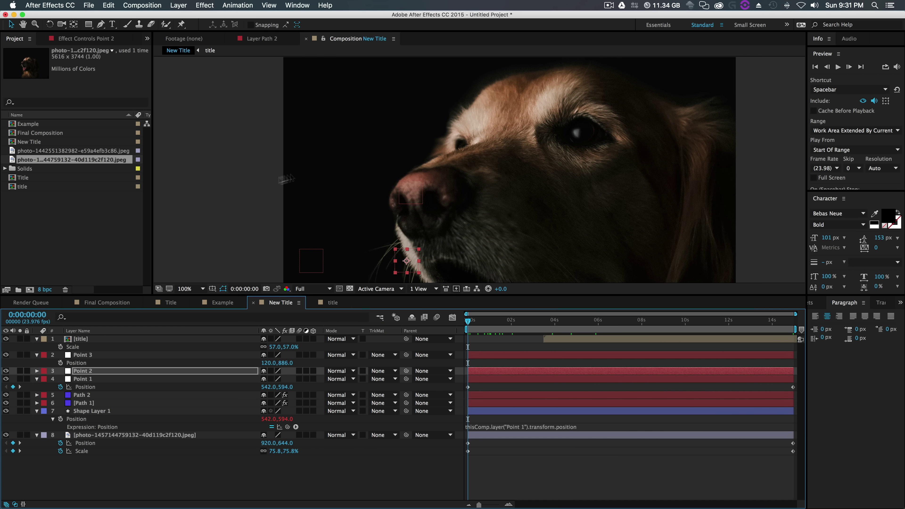
key("comma")
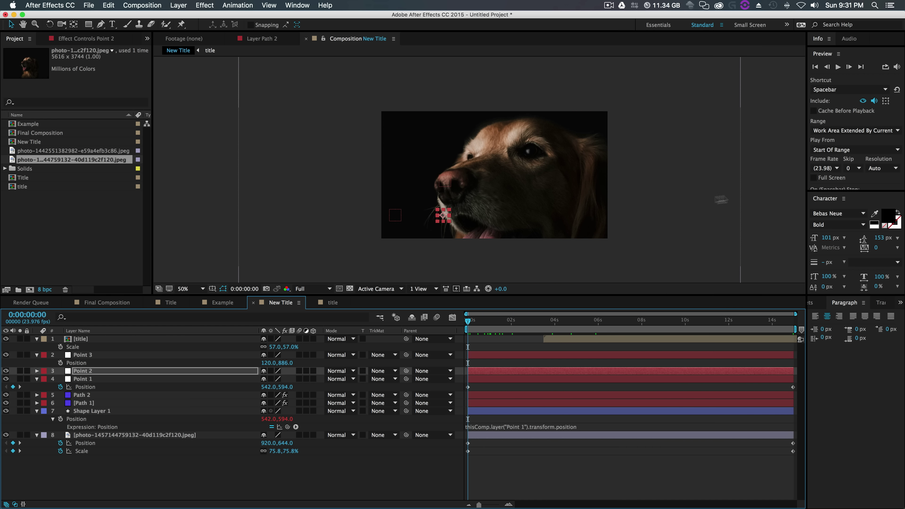
left_click(768, 193)
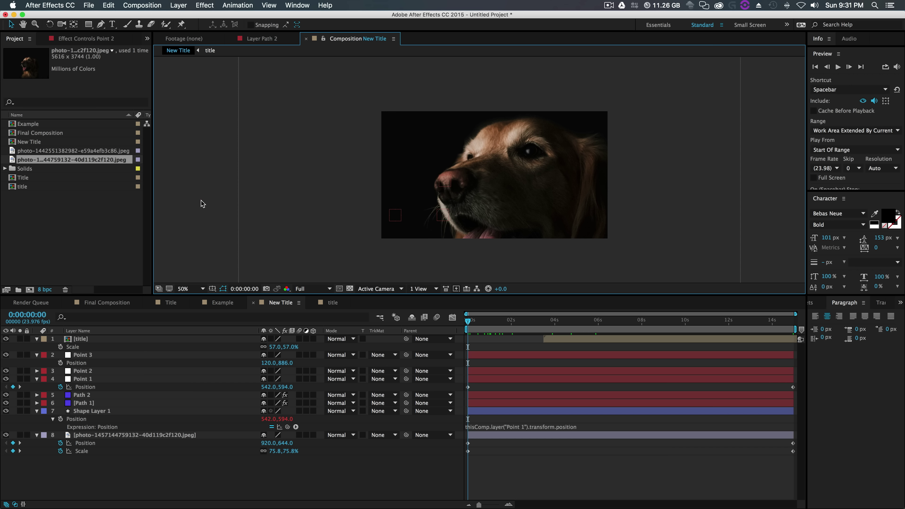
left_click(838, 68)
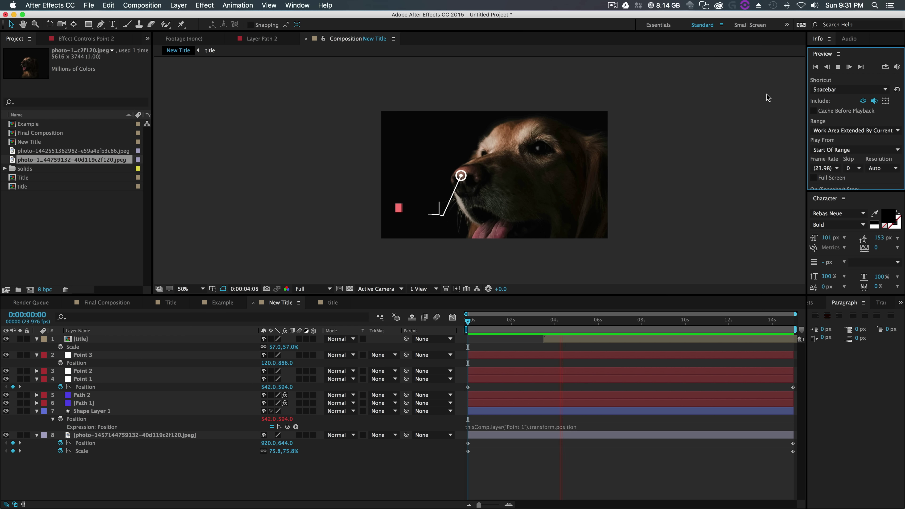
key("space")
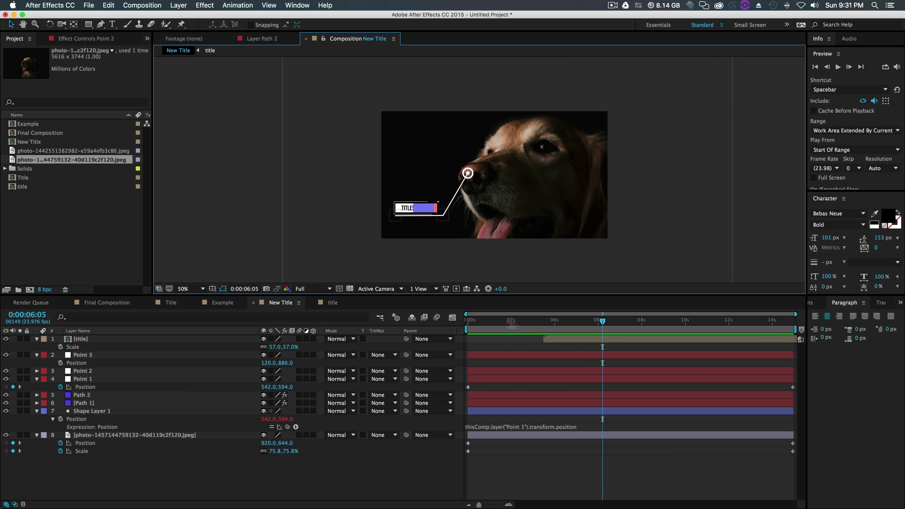
- At 0:00:14:23, keyframe Point 3's Position and move it up beside the dog's nose, at about 472, 476
left_click_drag(515, 323, 795, 322)
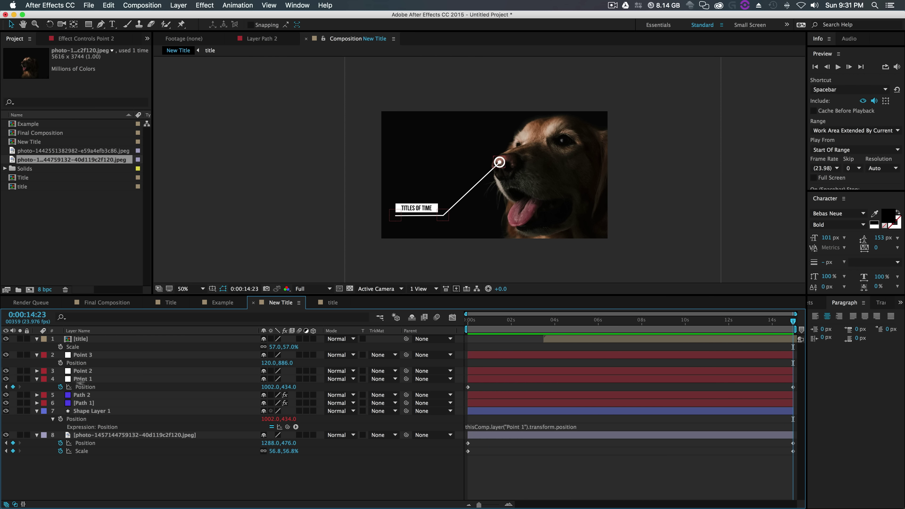
scroll(502, 208, "up", 2)
left_click(394, 248)
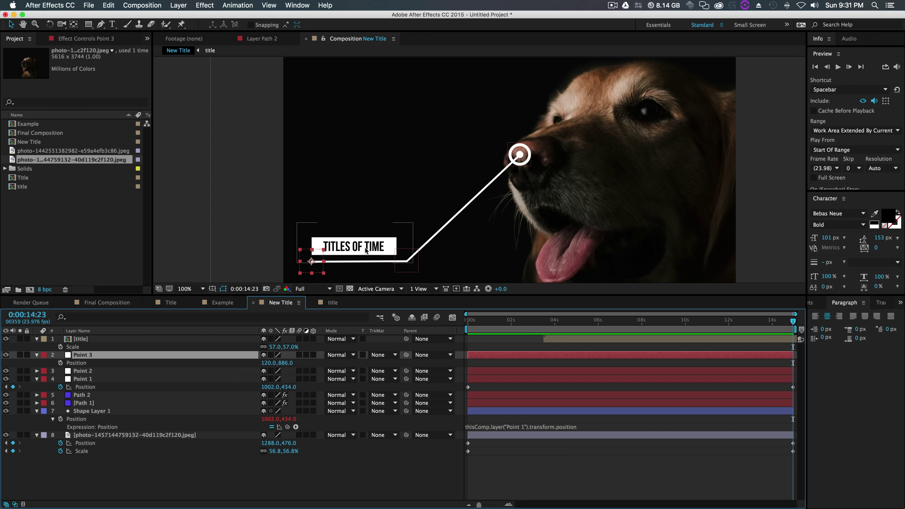
left_click(82, 356)
left_click(61, 363)
left_click_drag(311, 262, 394, 165)
- At 0:00:00:00, keyframe Point 3 in the frame's lower-left area at about 130, 908, and scrub through its motion to 0:00:07:08
left_click_drag(793, 322, 466, 322)
scroll(372, 216, "down", 1)
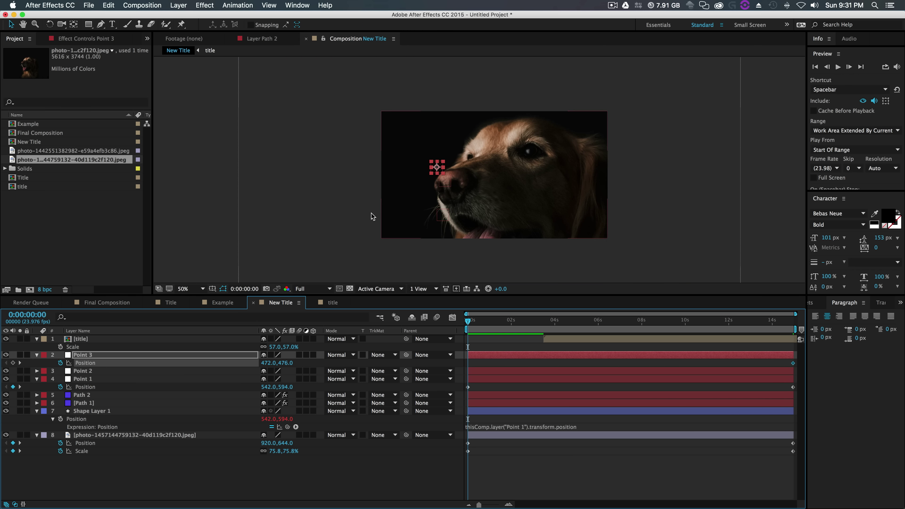
left_click(436, 173)
key("super+z")
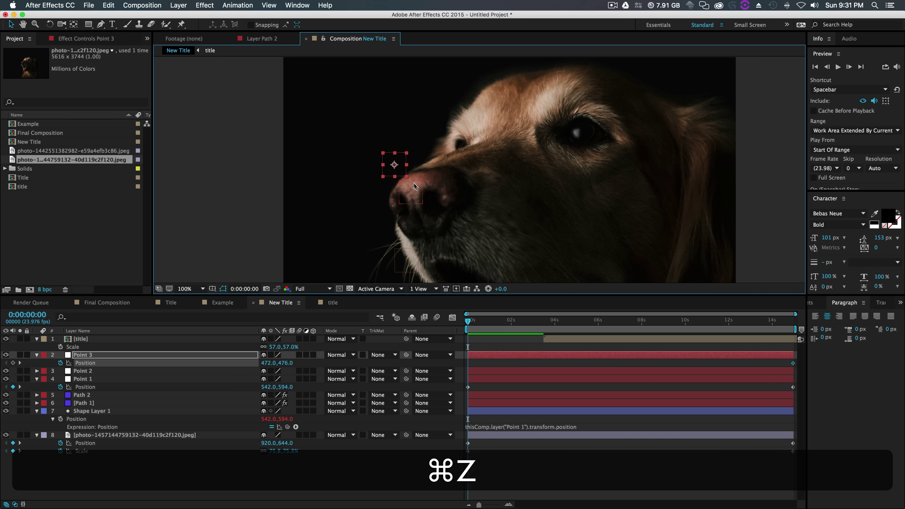
key("super+z")
left_click_drag(350, 226, 313, 264)
scroll(392, 219, "down", 1)
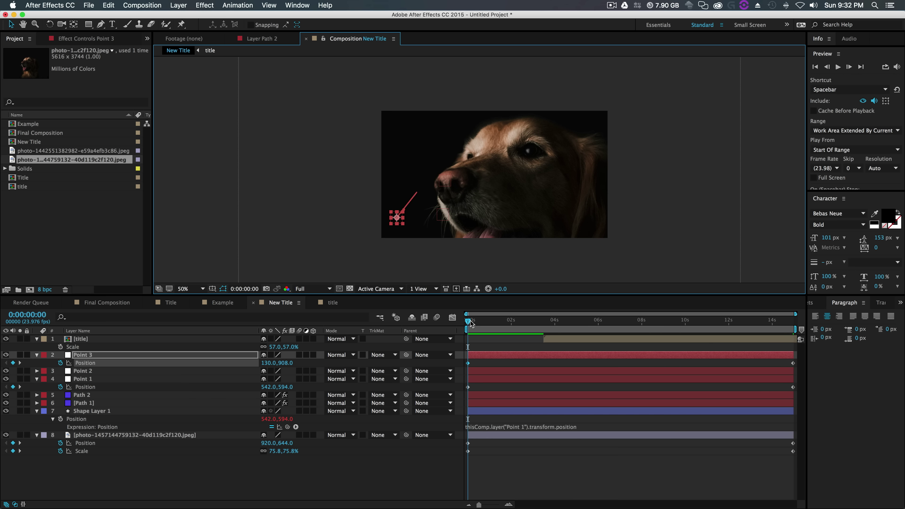
left_click_drag(471, 323, 627, 331)
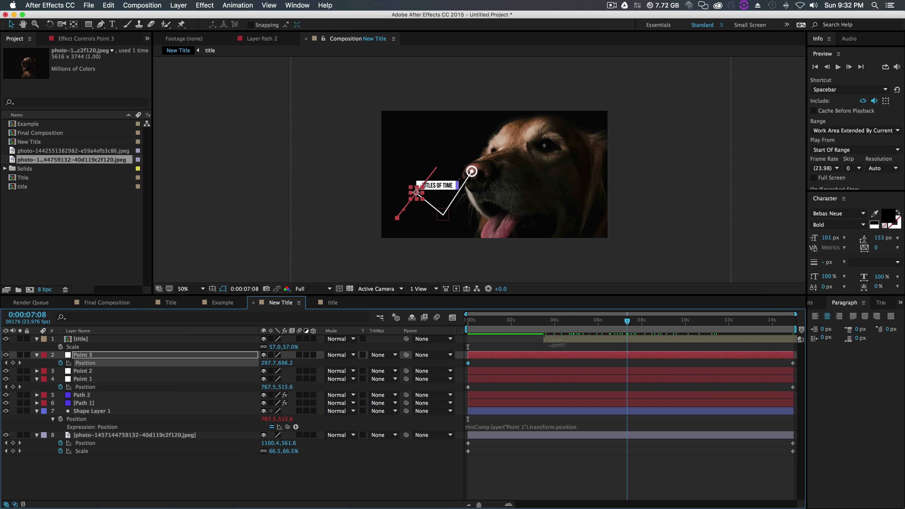
- At 0:00:00:00, keyframe Point 2's Position at its current place below the dog's nose
key("Home")
left_click(95, 371)
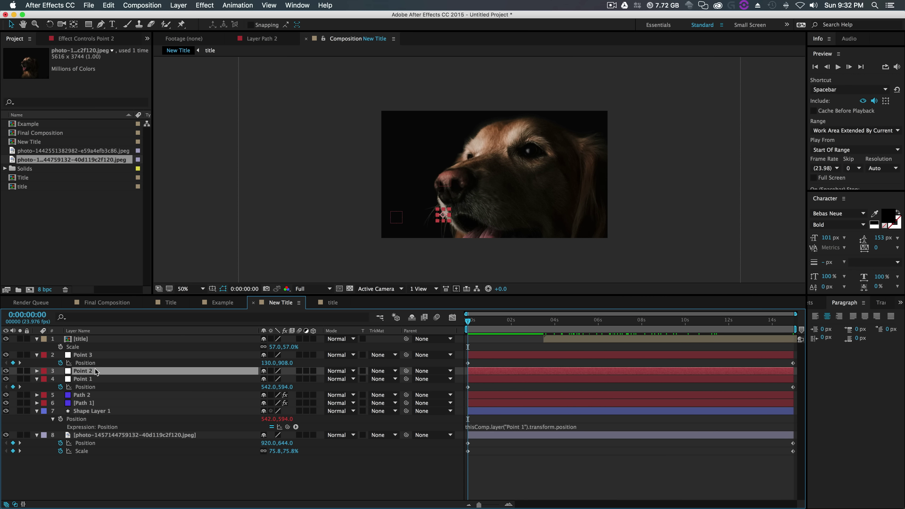
key("p")
left_click(60, 379)
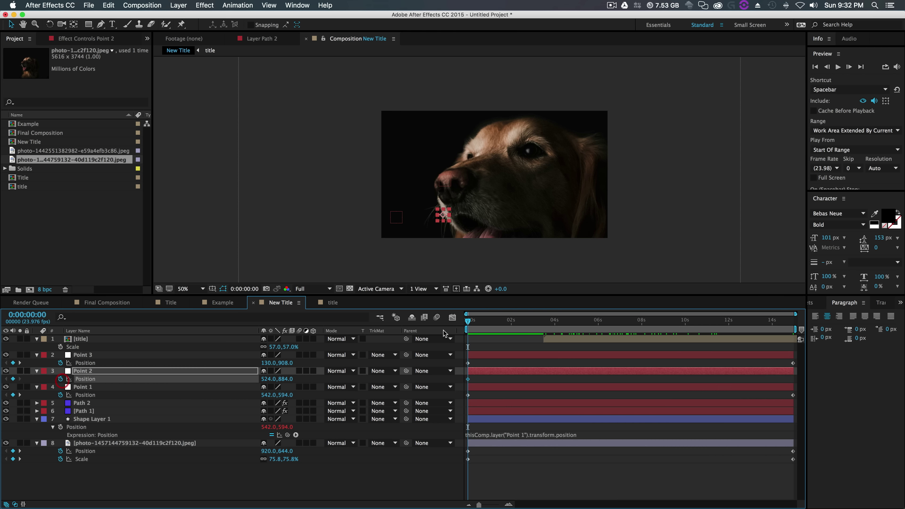
- At 0:00:14:23, move Point 2 to about 832, 471.5, under the right end of the title box and nearly level with Point 3
left_click_drag(468, 322, 857, 327)
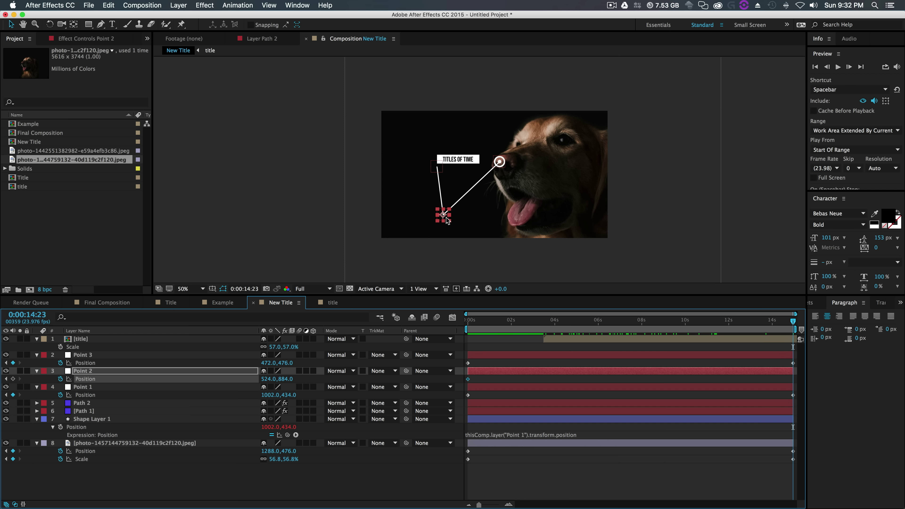
left_click_drag(446, 213, 442, 161)
scroll(482, 170, "up", 6)
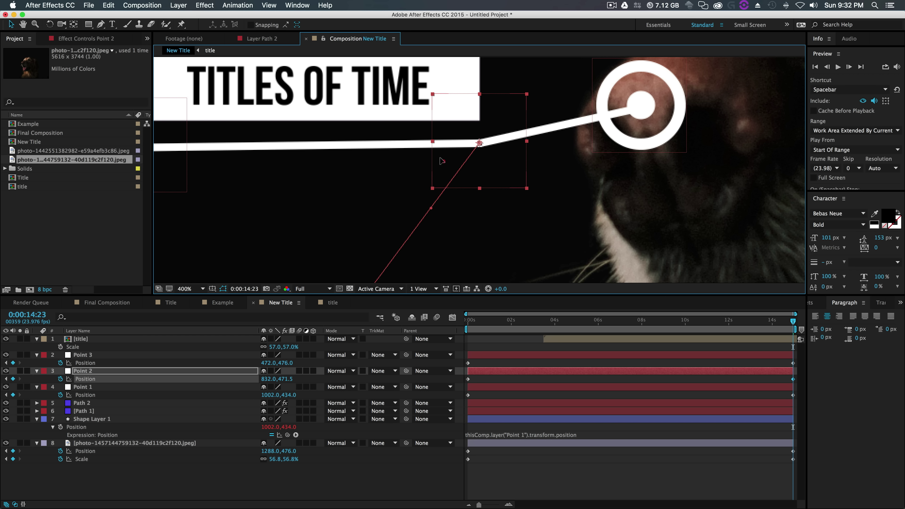
scroll(414, 178, "down", 4)
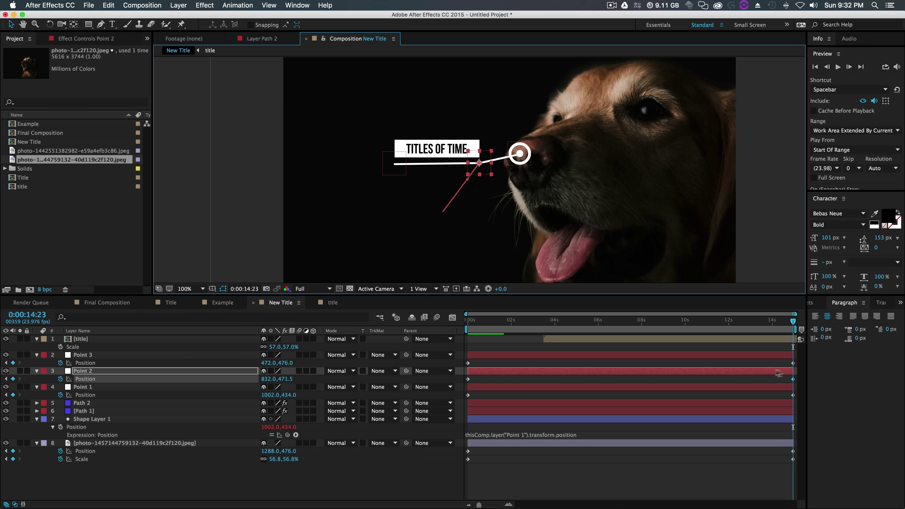
- Preview the animated call-out title from 0:00:00:00 with the whole frame fitted in view
left_click(776, 218)
left_click_drag(517, 323, 389, 326)
key("comma")
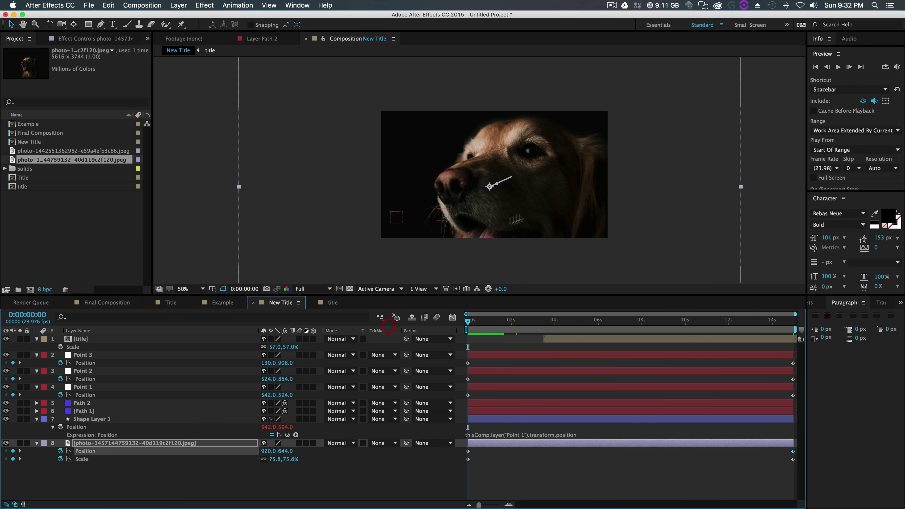
left_click(192, 290)
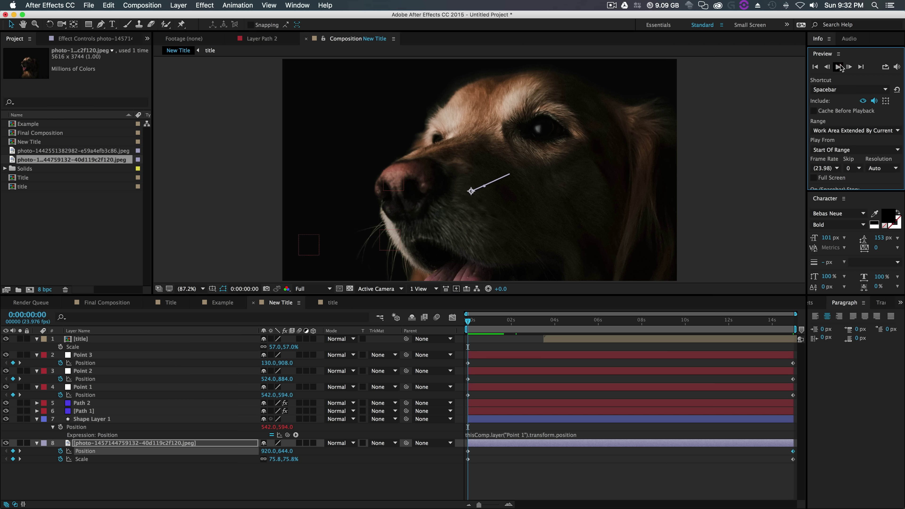
left_click(837, 68)
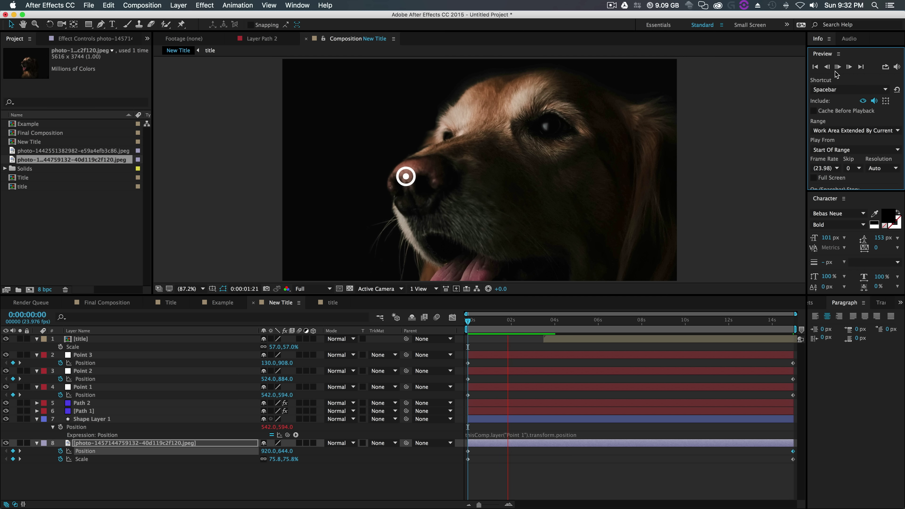